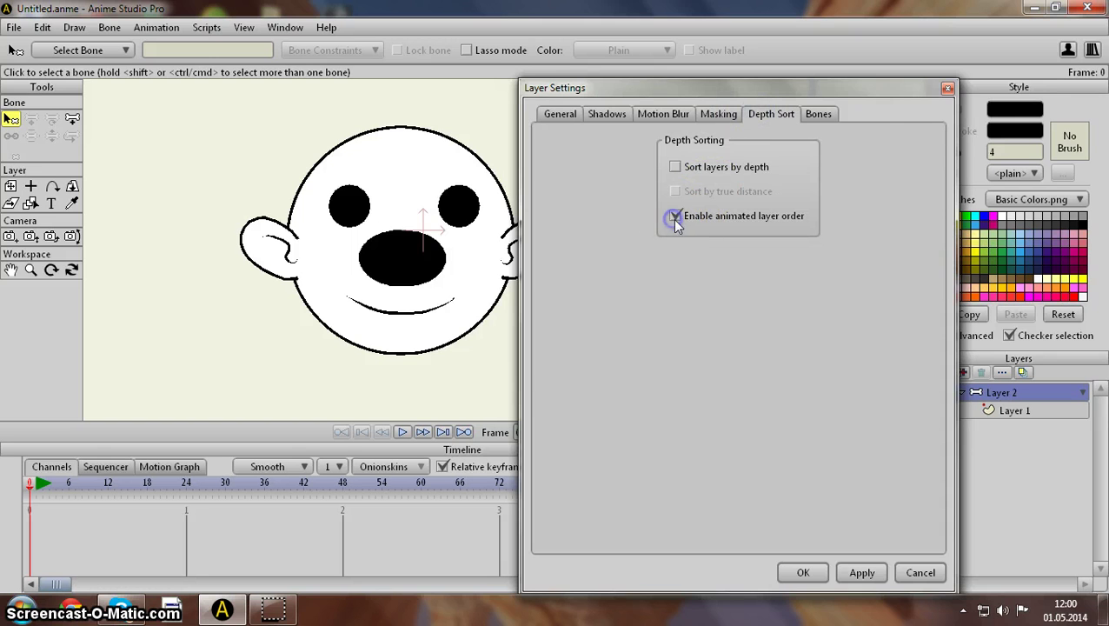
Step: Apply the animated layer order setting to Layer 2 and close its layer settings
{"action": "left_click", "coordinate": [861, 574]}
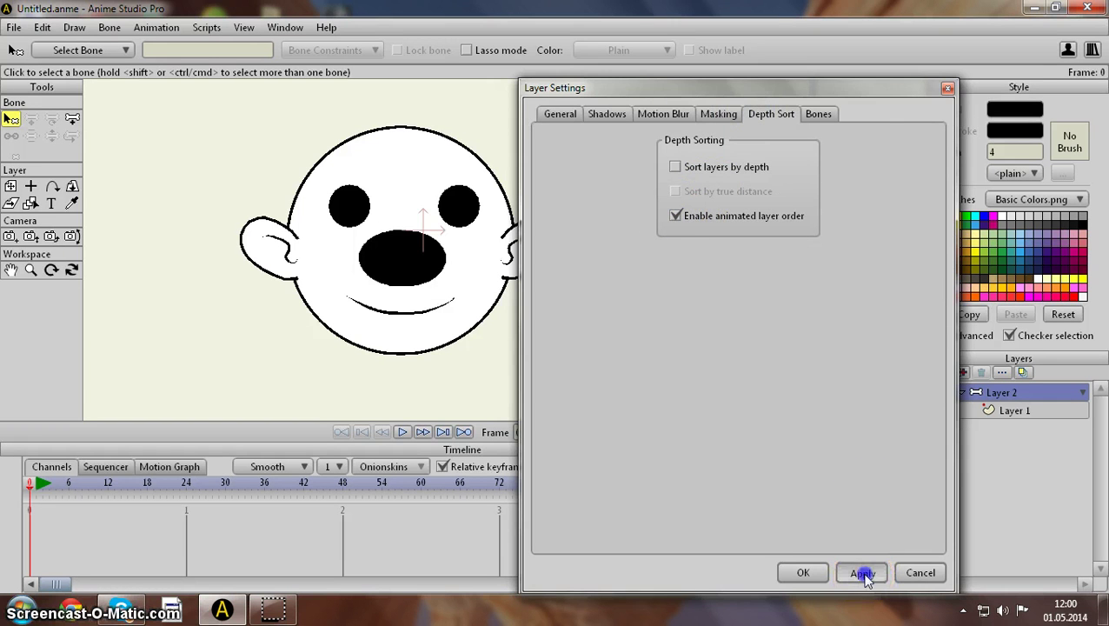
{"action": "left_click", "coordinate": [803, 572]}
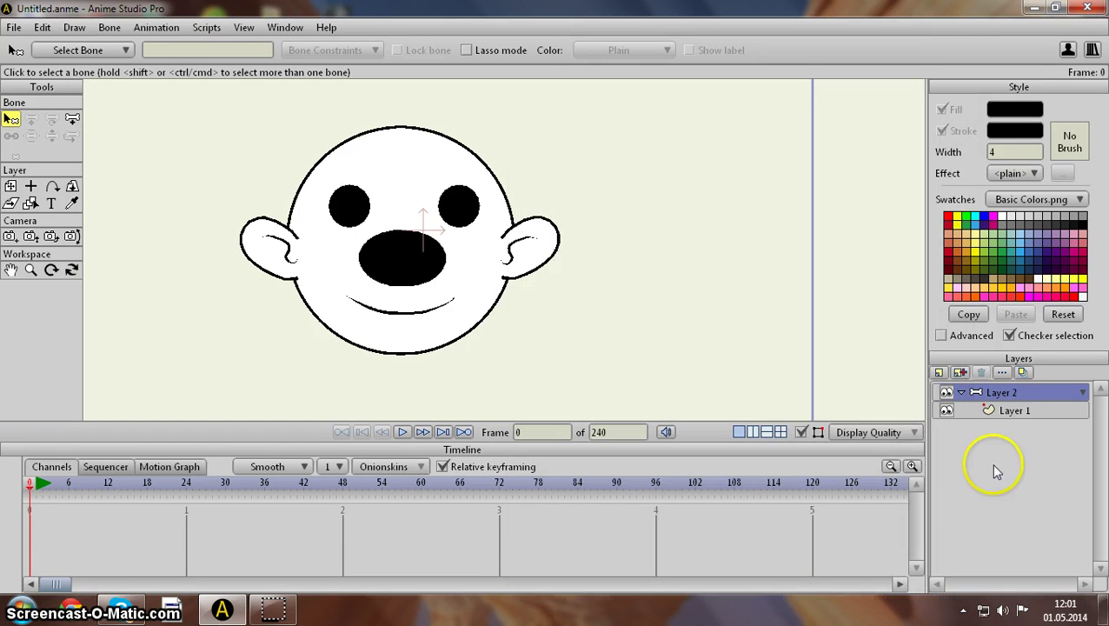
Step: Add an upright bone beside the head's right ear and set its bone strength to 0
{"action": "left_click", "coordinate": [72, 118]}
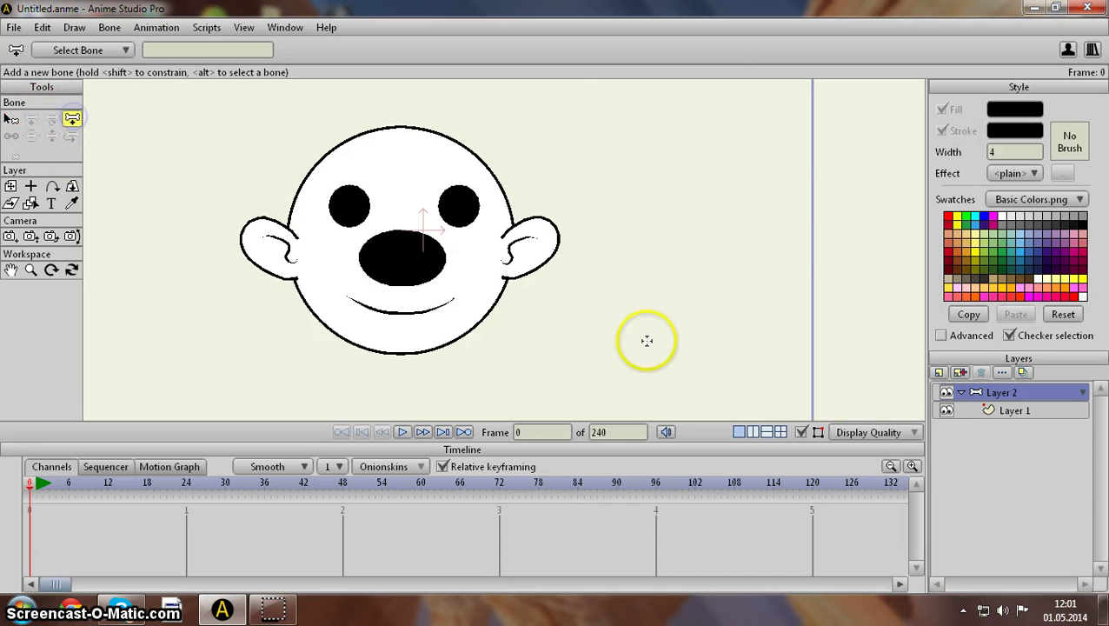
{"action": "left_click_drag", "start_coordinate": [670, 329], "coordinate": [670, 137]}
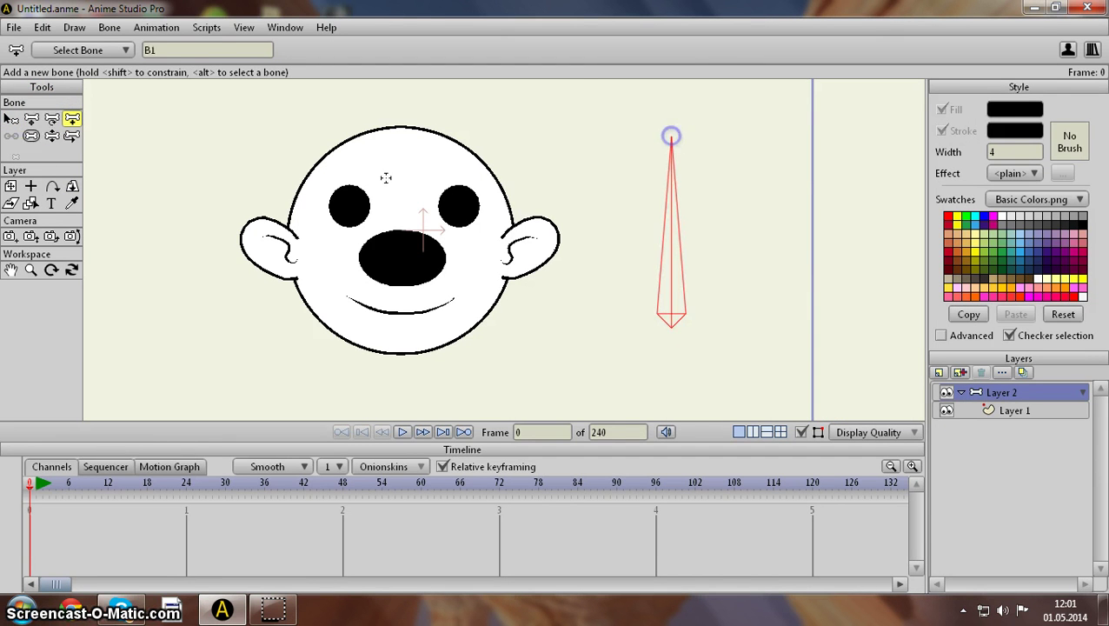
{"action": "left_click", "coordinate": [38, 126]}
{"action": "left_click", "coordinate": [213, 402]}
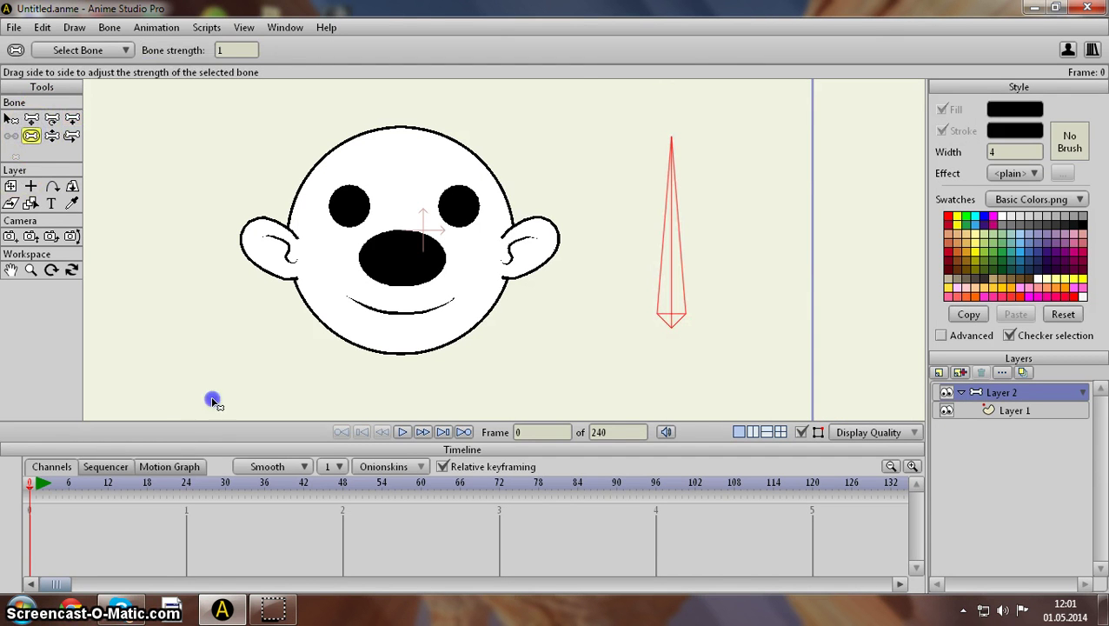
Step: Enable angle constraints on bone B1 with a minimum of -90 and a maximum of 0 degrees
{"action": "left_click", "coordinate": [11, 119]}
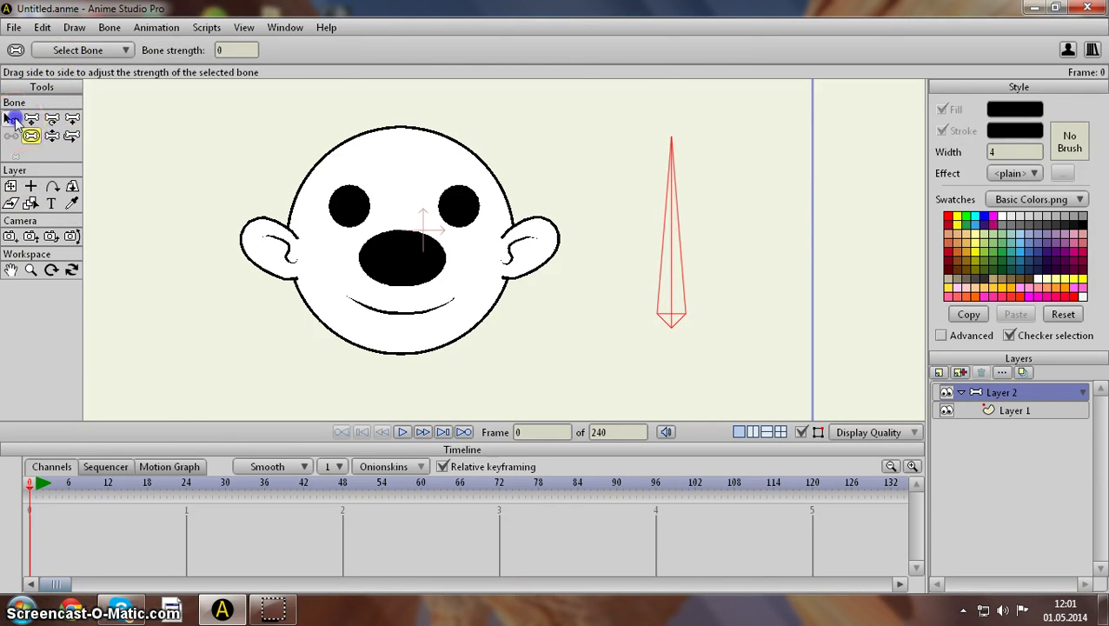
{"action": "left_click", "coordinate": [332, 54]}
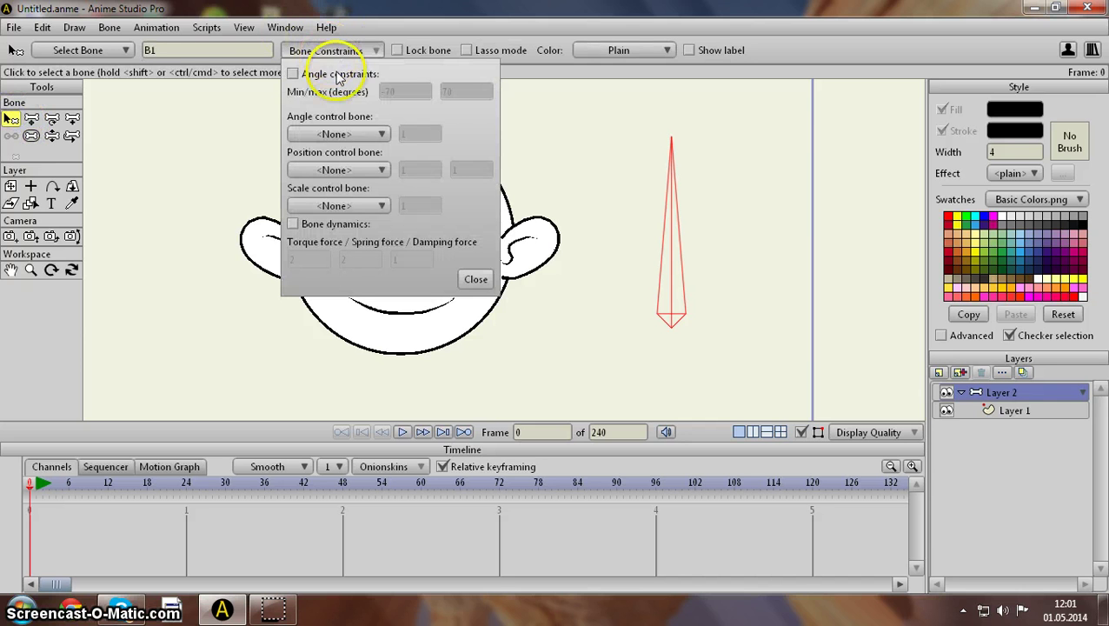
{"action": "left_click", "coordinate": [292, 75]}
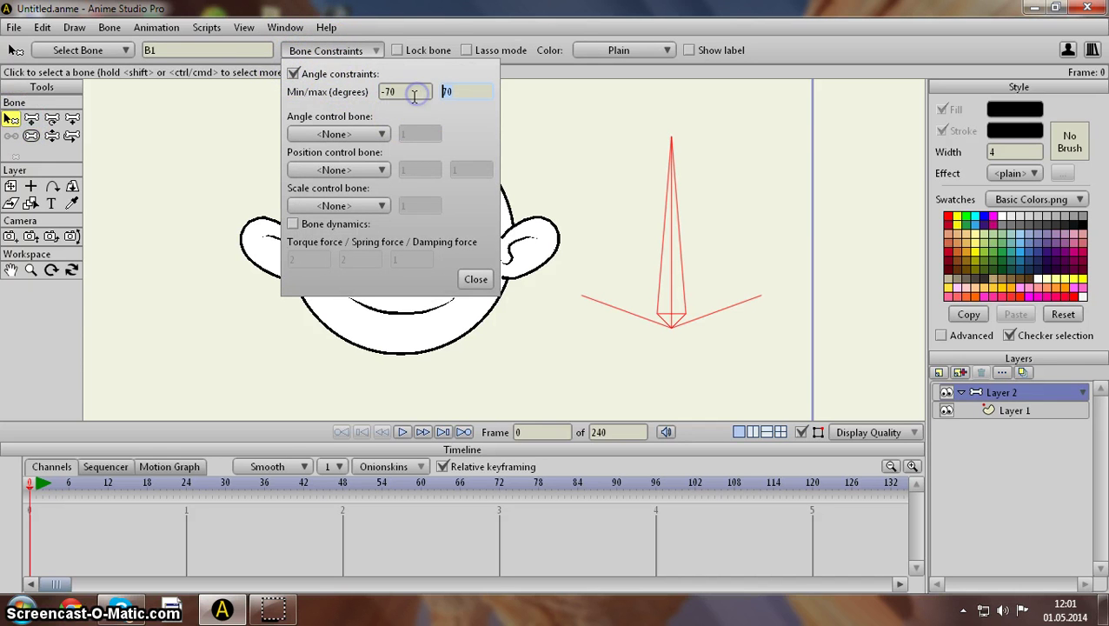
{"action": "left_click", "coordinate": [387, 93]}
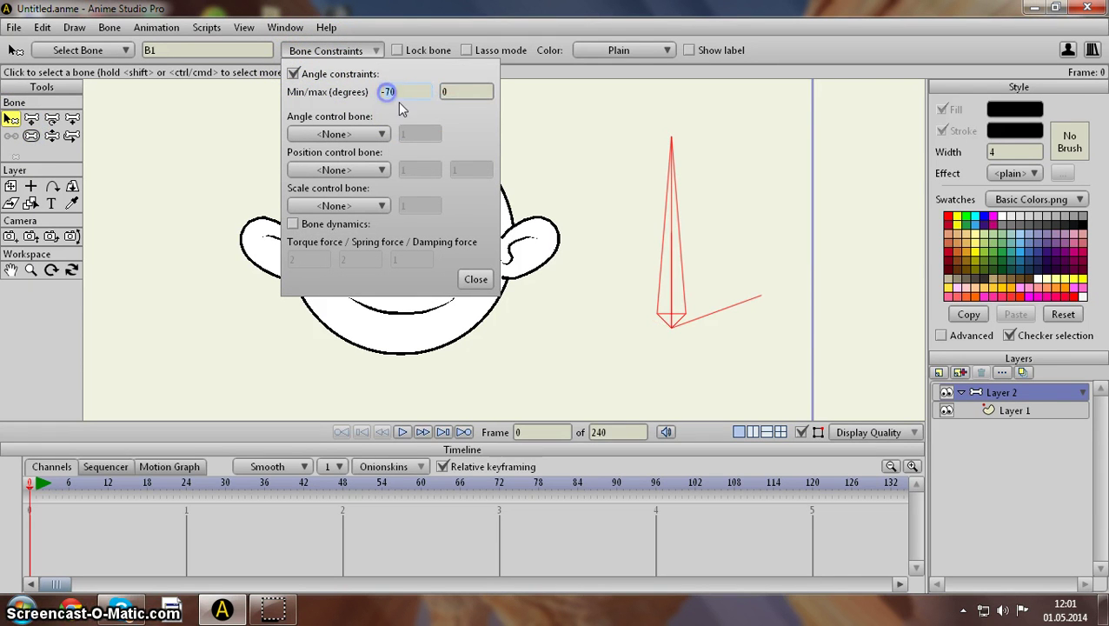
{"action": "type", "text": "-90"}
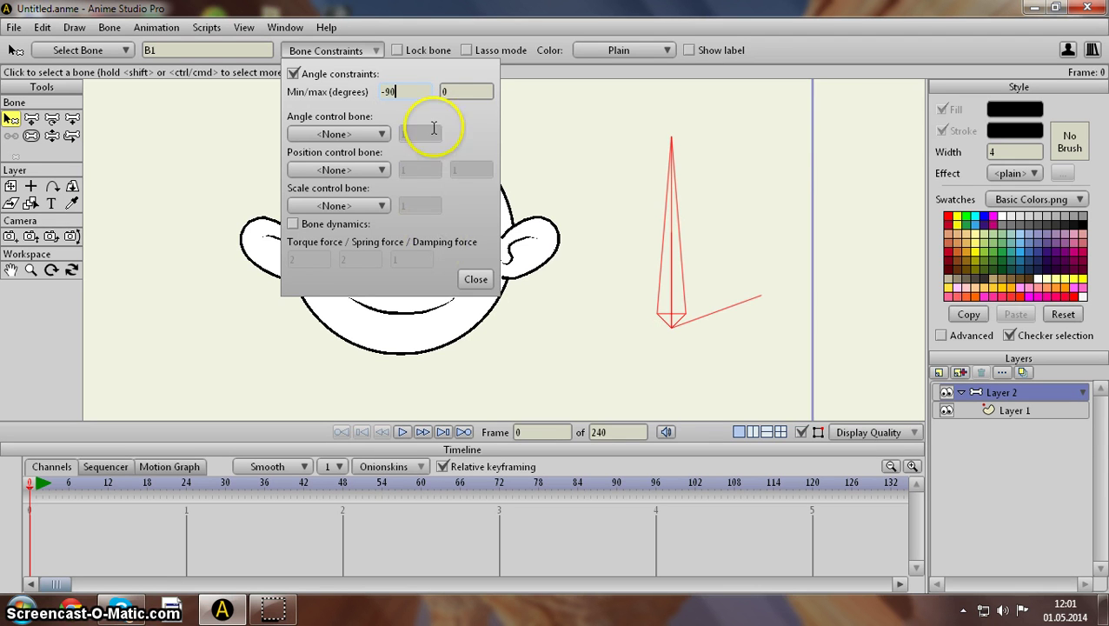
{"action": "left_click", "coordinate": [476, 279]}
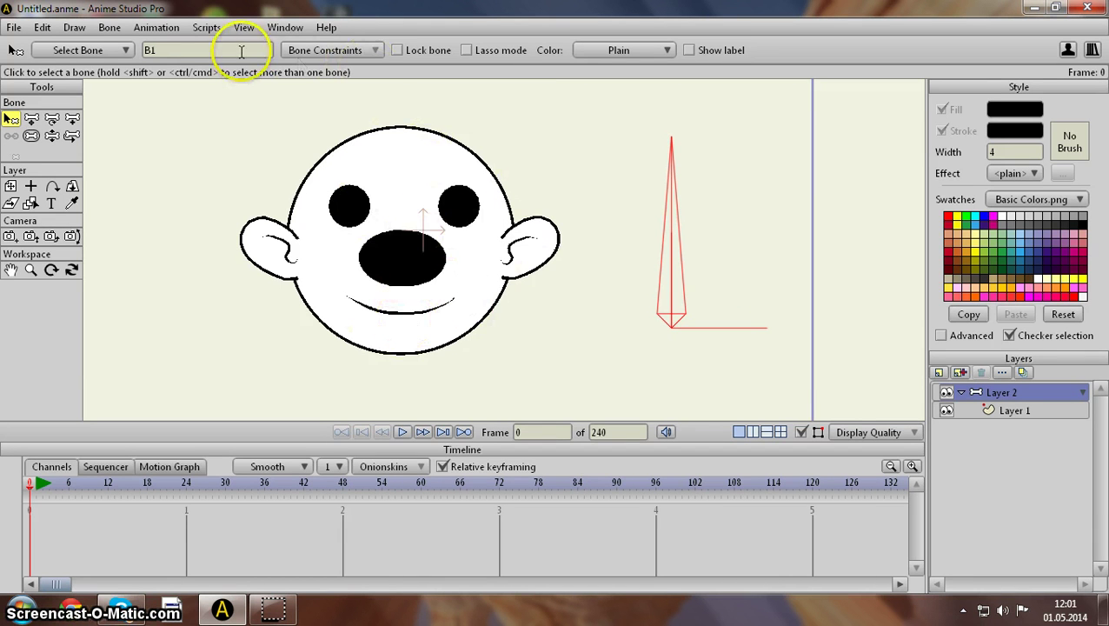
Step: Create a new action named B1 for the bone
{"action": "left_click", "coordinate": [288, 31]}
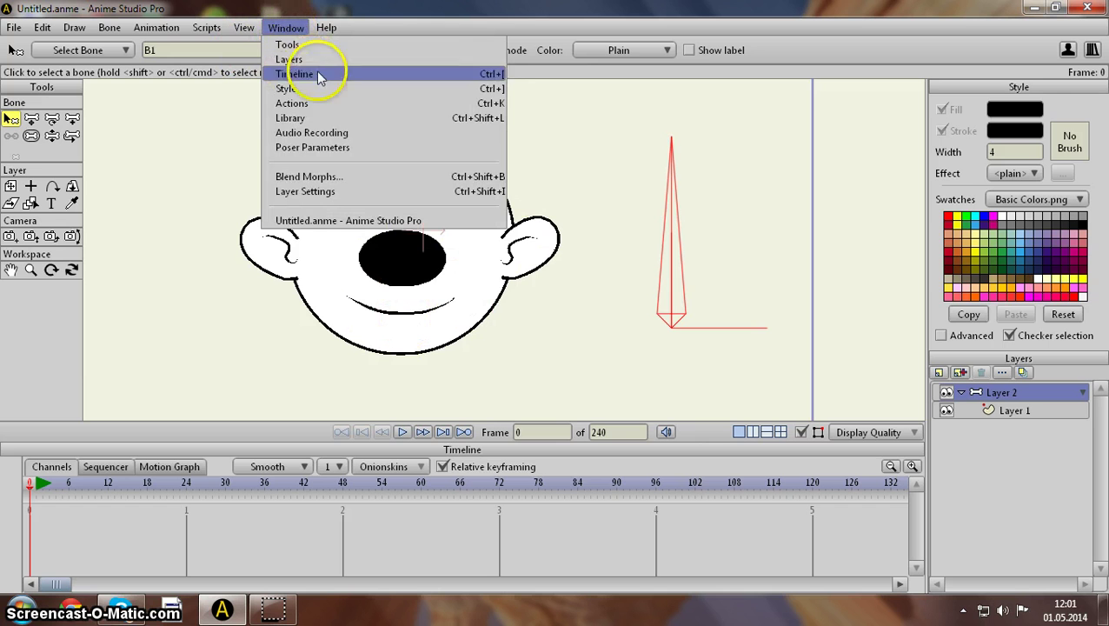
{"action": "left_click", "coordinate": [332, 109]}
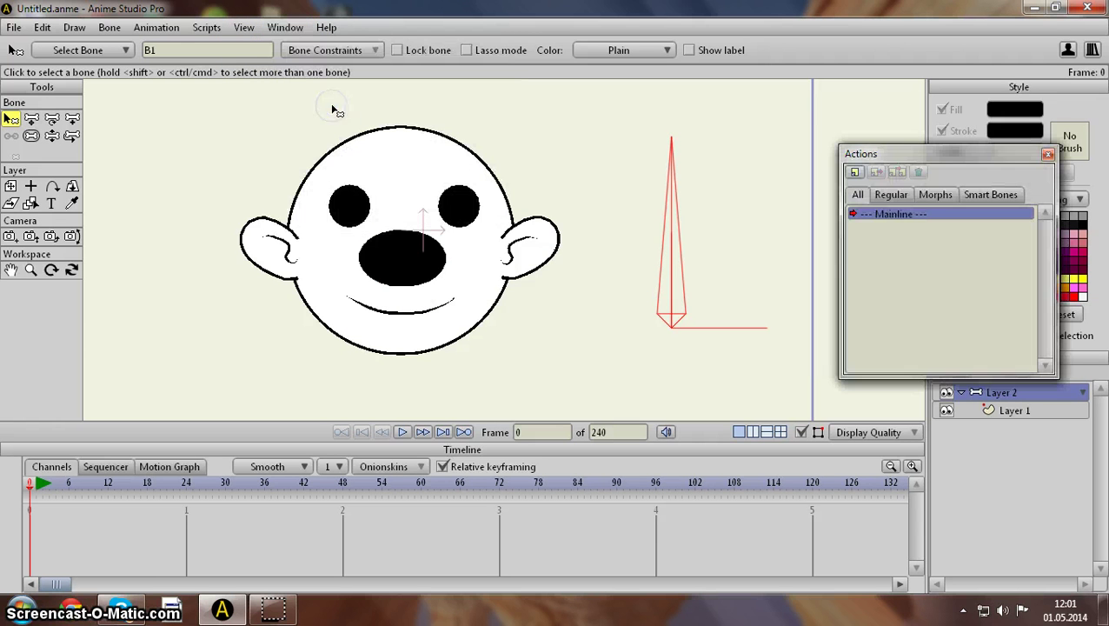
{"action": "left_click", "coordinate": [855, 172]}
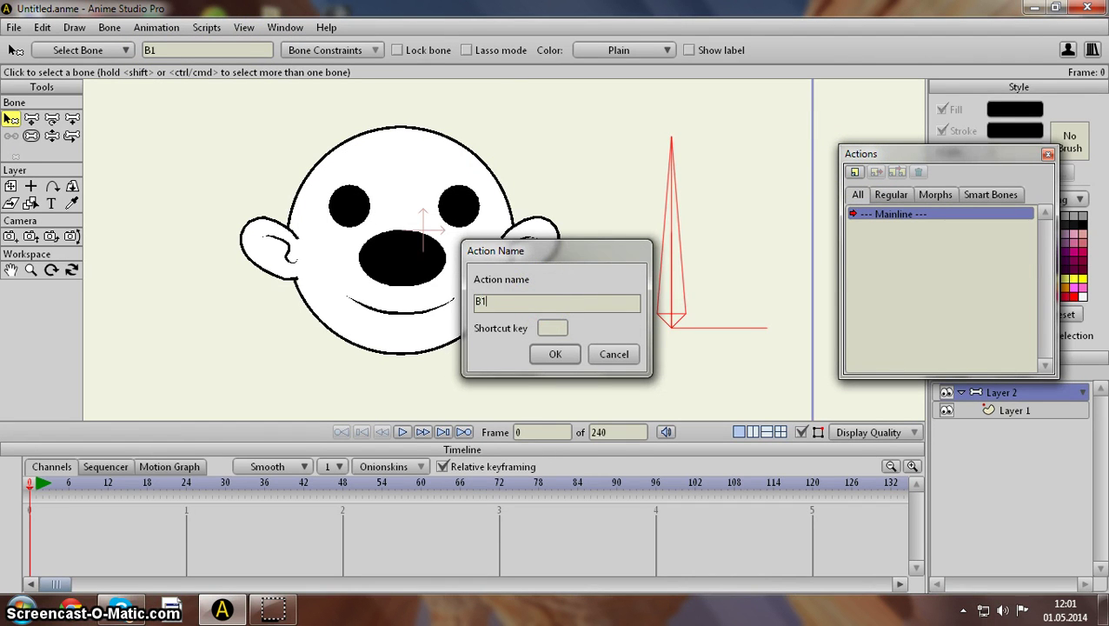
{"action": "left_click", "coordinate": [554, 354]}
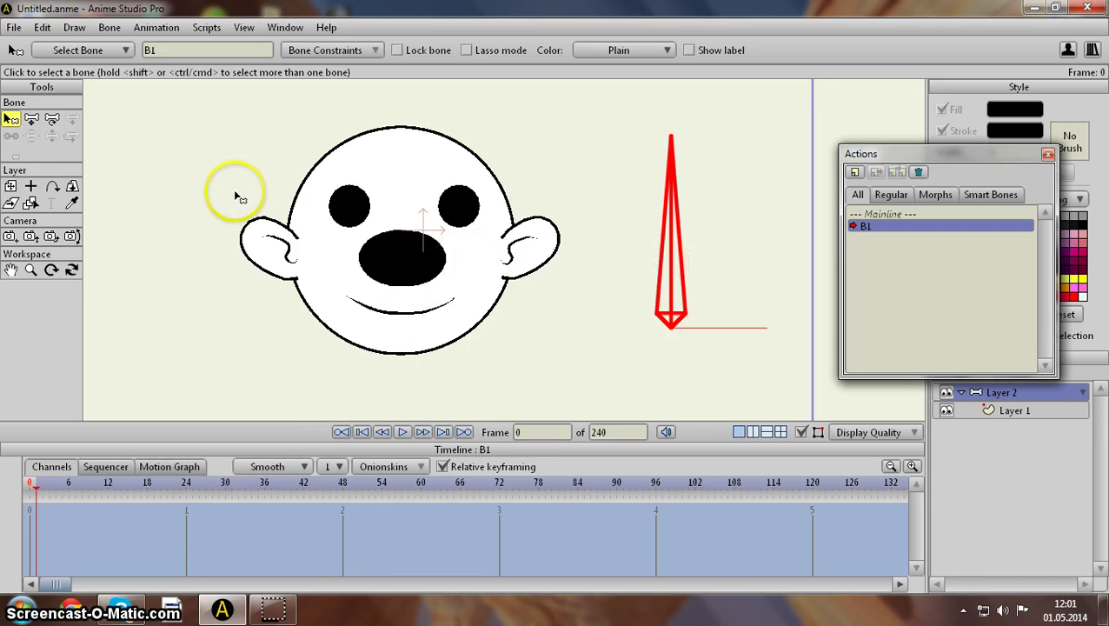
Step: Rotate the bone 90 degrees clockwise in the B1 action and move its keyframe to frame 96
{"action": "left_click", "coordinate": [51, 119]}
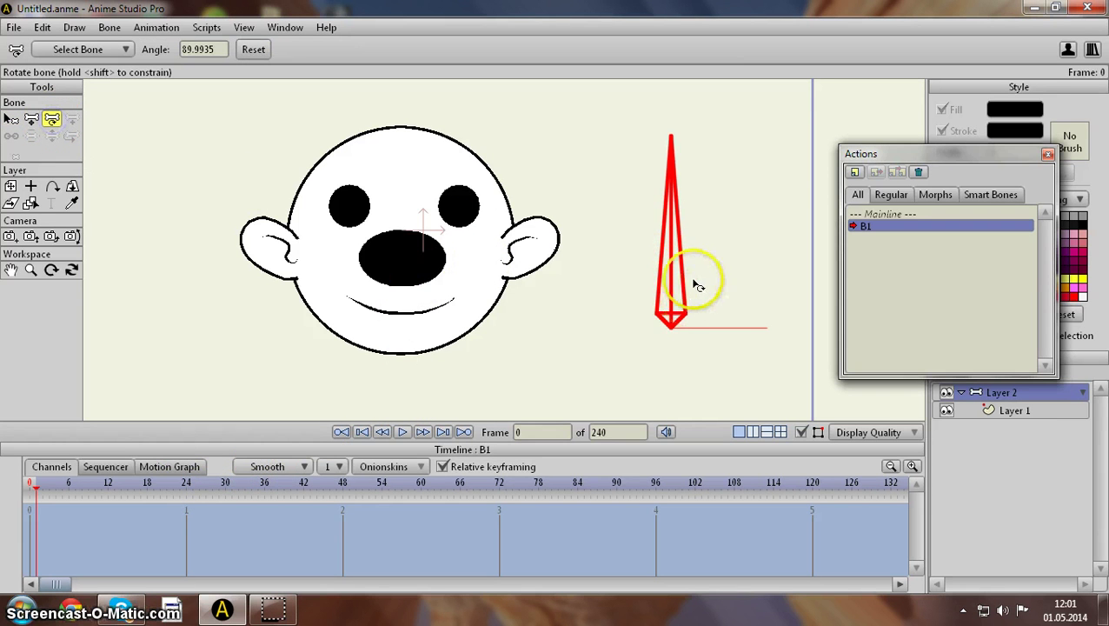
{"action": "left_click_drag", "start_coordinate": [675, 267], "coordinate": [776, 363]}
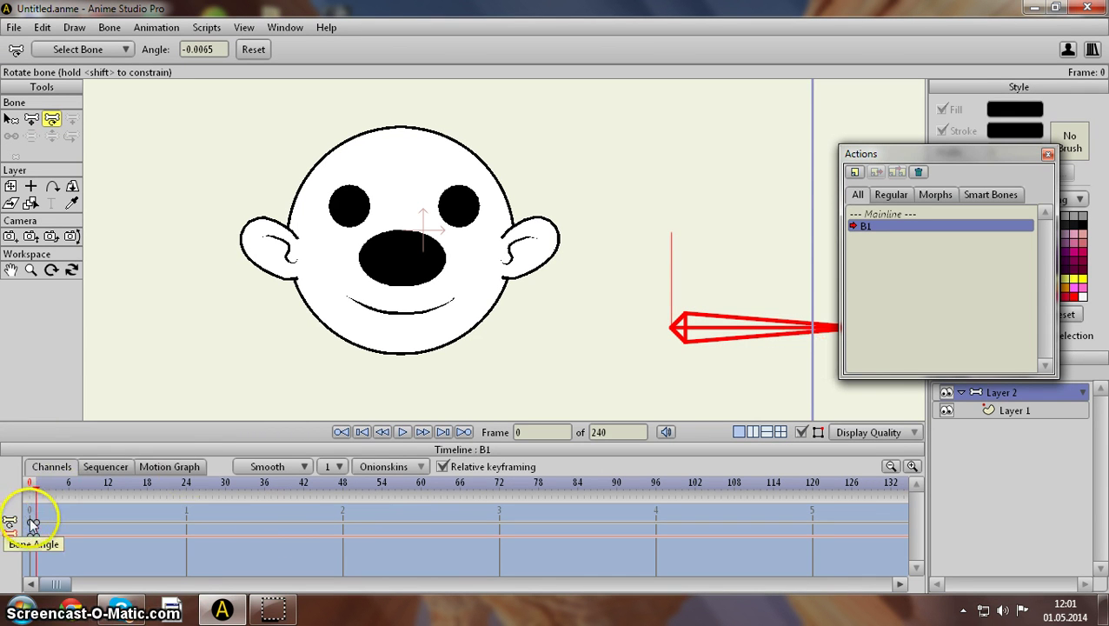
{"action": "left_click_drag", "start_coordinate": [35, 523], "coordinate": [376, 528]}
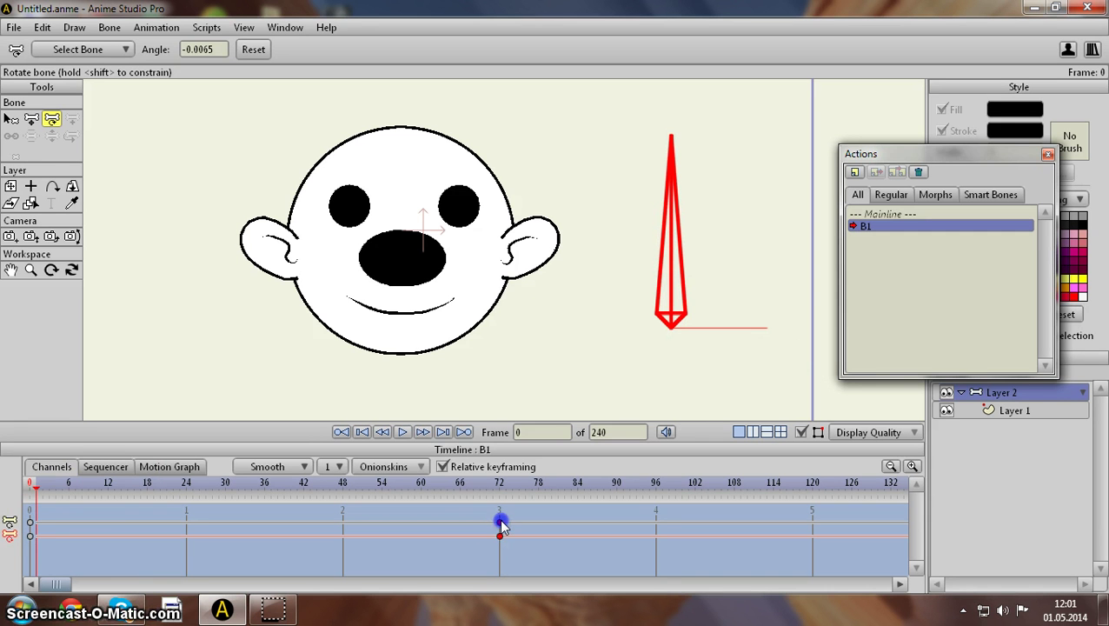
{"action": "left_click", "coordinate": [668, 581]}
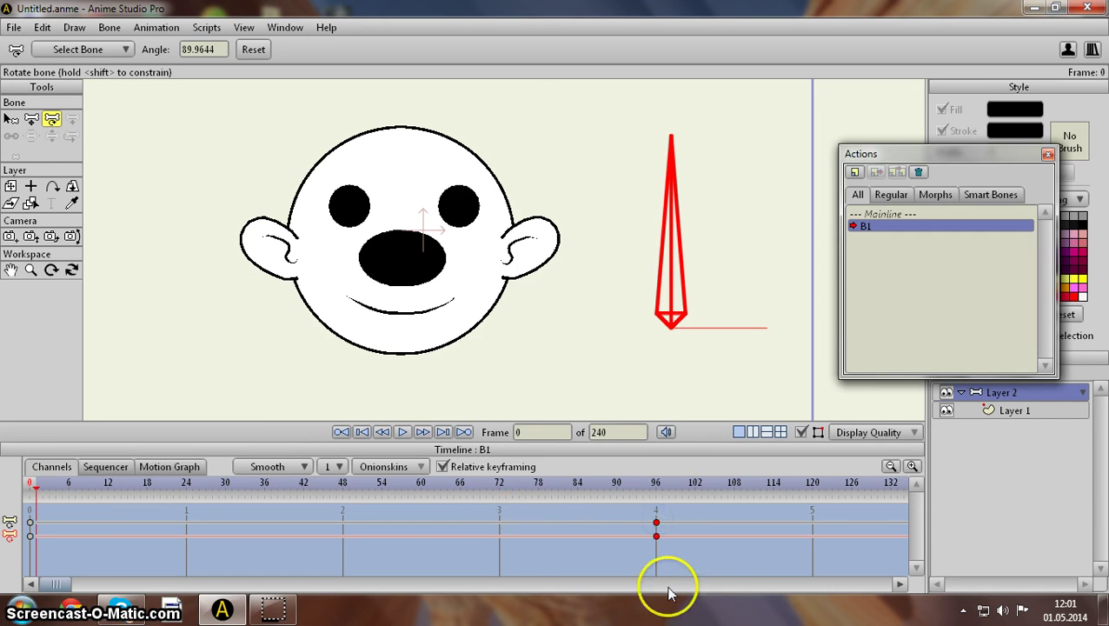
Step: Select Layer 1 and scrub the B1 action from frame 96 back to frame 0
{"action": "left_click", "coordinate": [979, 438]}
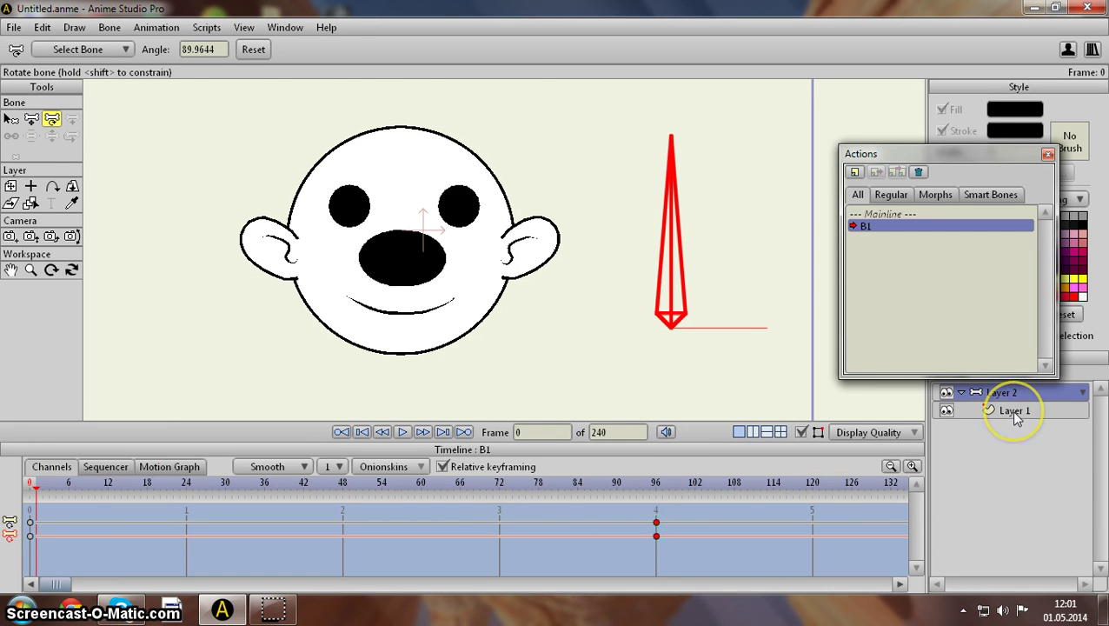
{"action": "left_click", "coordinate": [1014, 412]}
{"action": "left_click", "coordinate": [655, 488]}
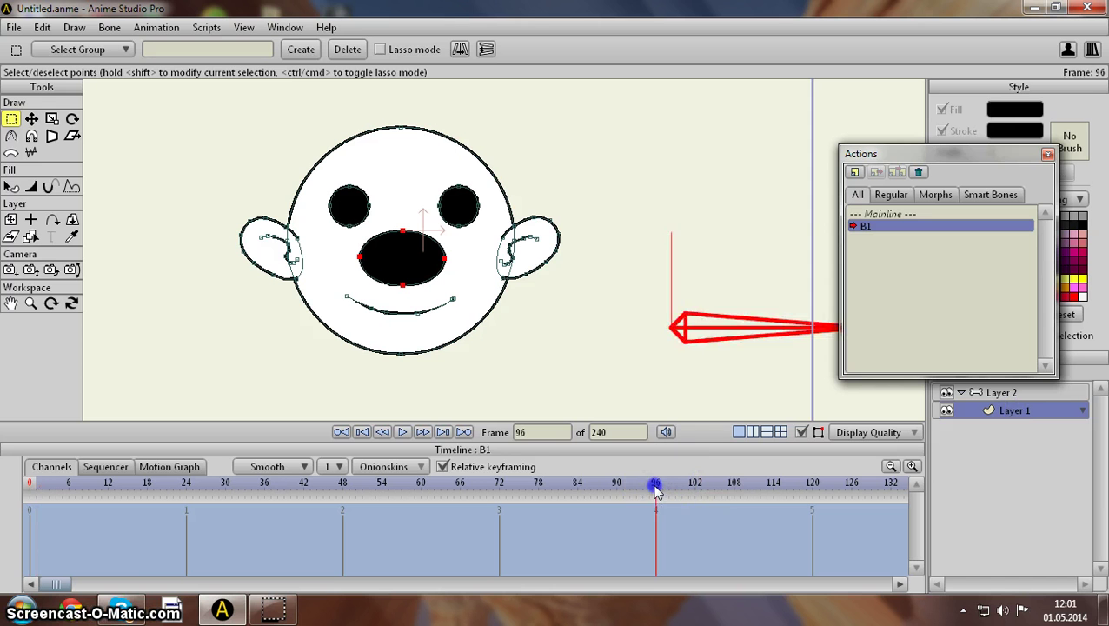
{"action": "left_click_drag", "start_coordinate": [655, 489], "coordinate": [25, 483]}
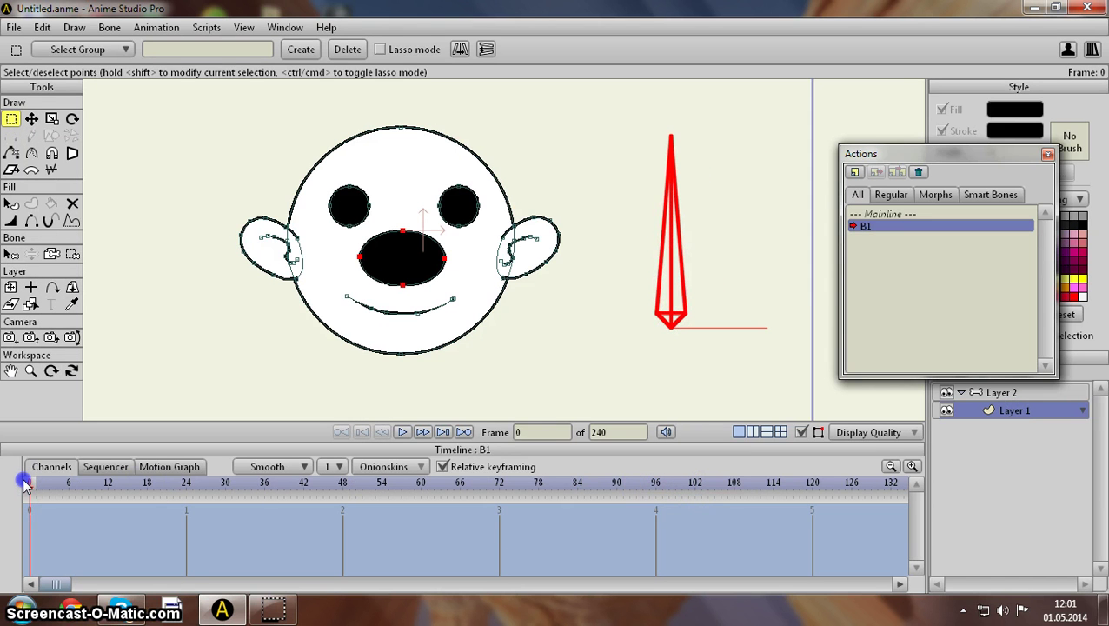
Step: Move the left ear outline's two end points and its lower points onto the head's edge
{"action": "left_click_drag", "start_coordinate": [168, 341], "coordinate": [255, 356]}
{"action": "scroll", "coordinate": [257, 352], "scroll_direction": "up", "scroll_amount": 2}
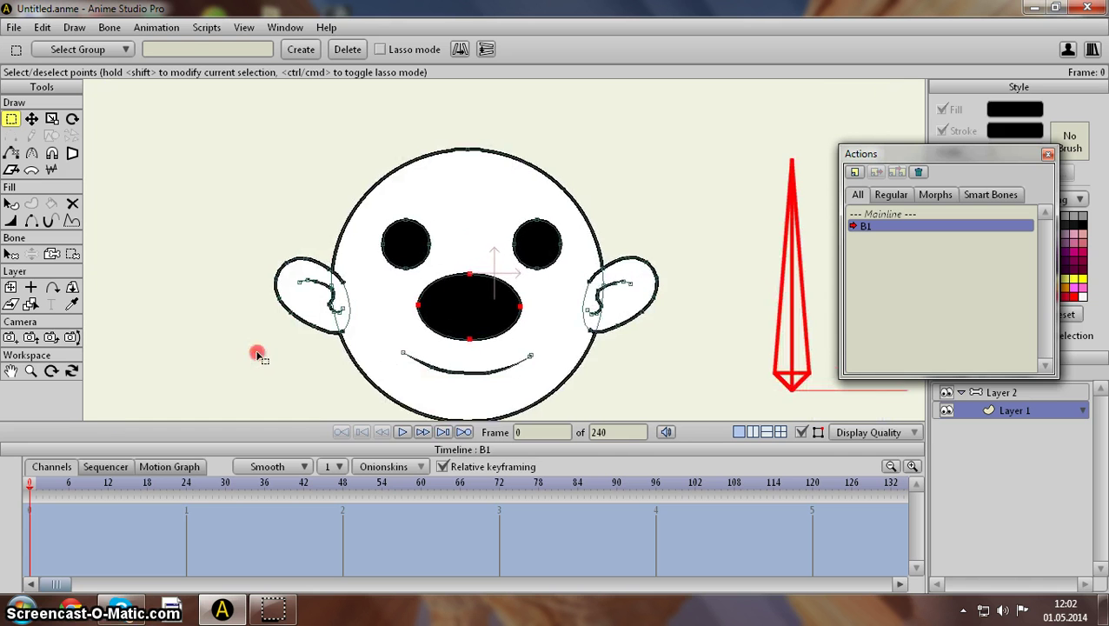
{"action": "left_click", "coordinate": [32, 118]}
{"action": "scroll", "coordinate": [358, 291], "scroll_direction": "up", "scroll_amount": 1}
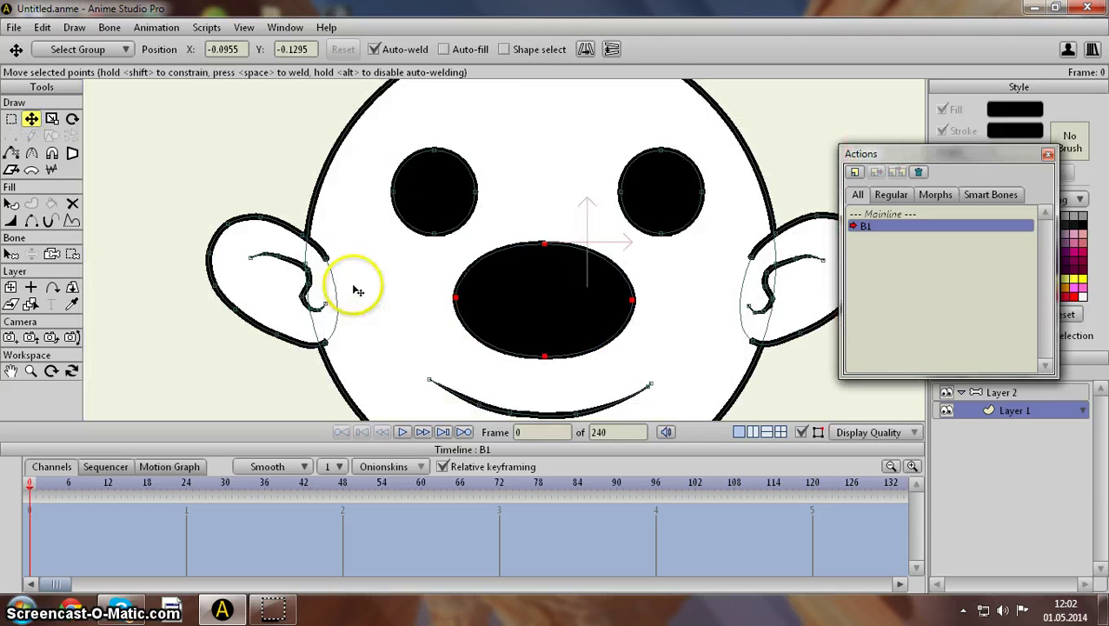
{"action": "scroll", "coordinate": [433, 292], "scroll_direction": "up", "scroll_amount": 1}
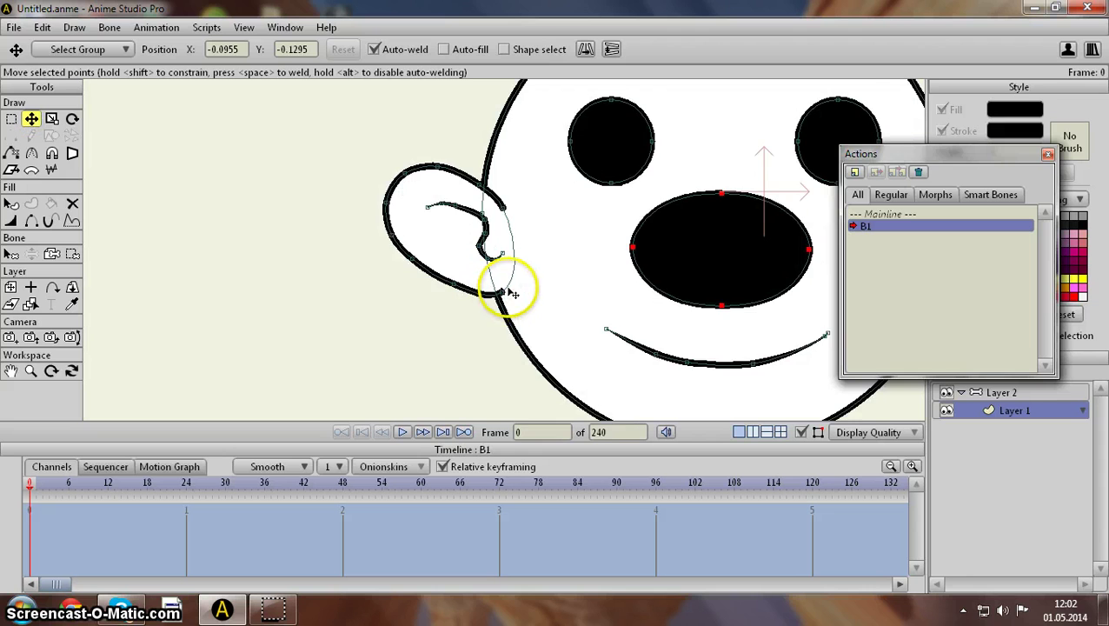
{"action": "scroll", "coordinate": [512, 293], "scroll_direction": "up", "scroll_amount": 1}
{"action": "scroll", "coordinate": [513, 280], "scroll_direction": "up", "scroll_amount": 1}
{"action": "left_click_drag", "start_coordinate": [576, 341], "coordinate": [563, 347]}
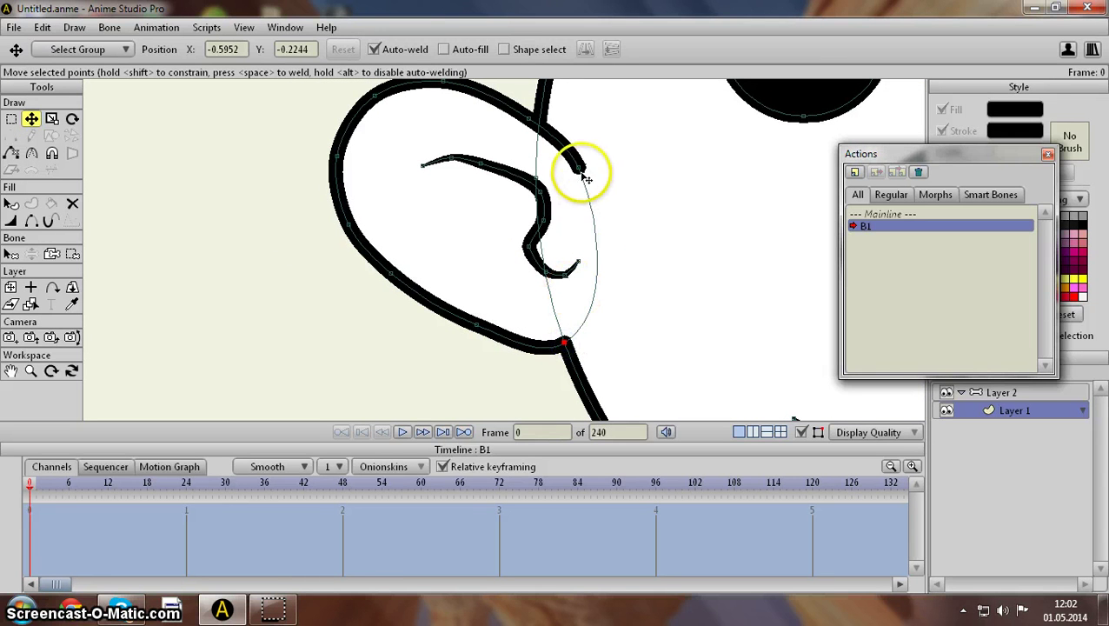
{"action": "left_click_drag", "start_coordinate": [580, 173], "coordinate": [542, 124]}
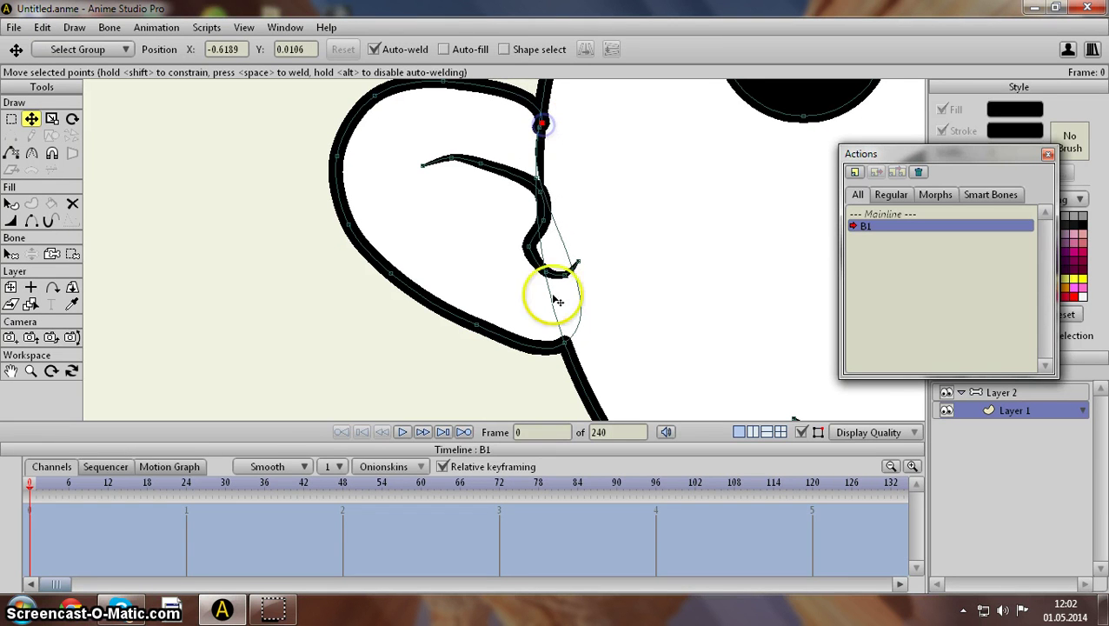
{"action": "mouse_move", "coordinate": [566, 348]}
{"action": "left_mouse_down"}
{"action": "mouse_move", "coordinate": [478, 326]}
{"action": "mouse_move", "coordinate": [570, 354]}
{"action": "left_mouse_up"}
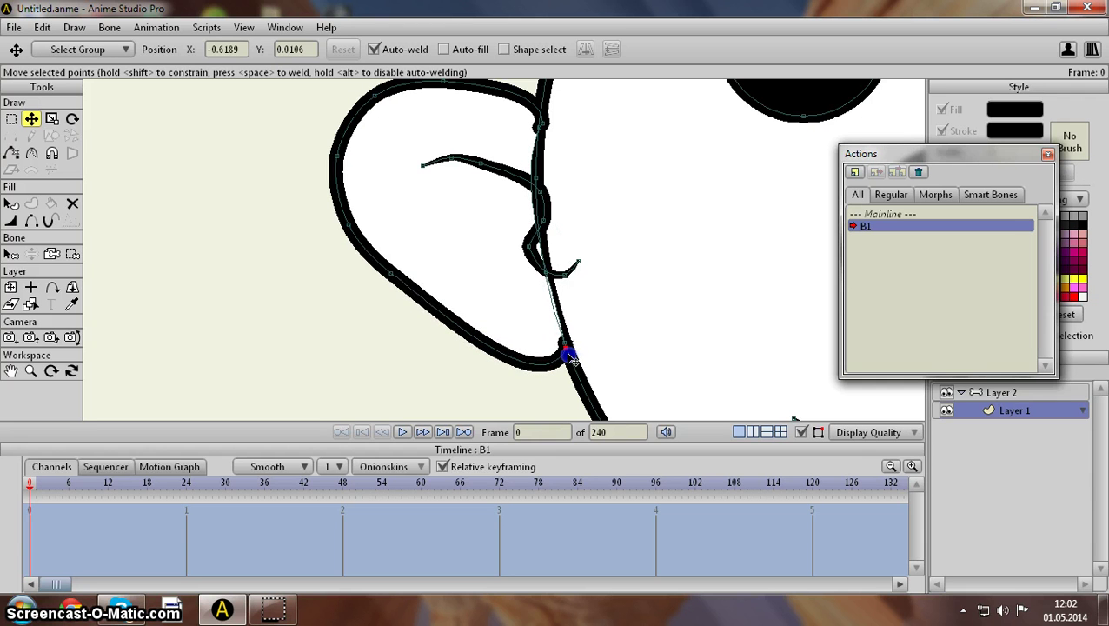
{"action": "mouse_move", "coordinate": [391, 275]}
{"action": "left_mouse_down"}
{"action": "mouse_move", "coordinate": [495, 257]}
{"action": "mouse_move", "coordinate": [553, 301]}
{"action": "left_mouse_up"}
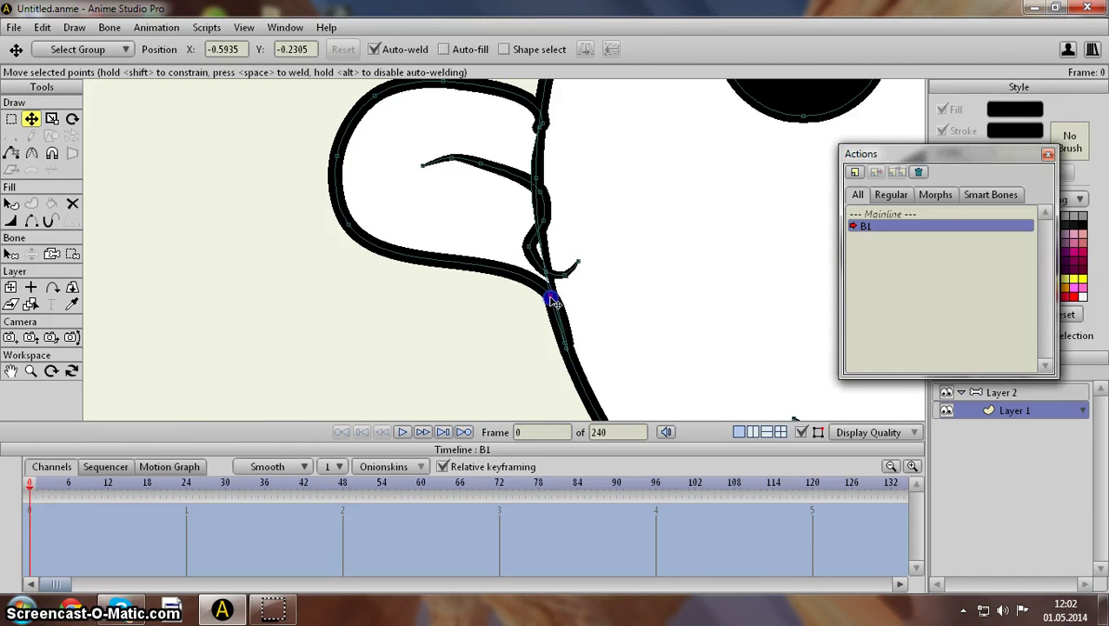
Step: Move the lower points of the left ear's inner line onto the head's edge
{"action": "left_click_drag", "start_coordinate": [577, 262], "coordinate": [570, 296]}
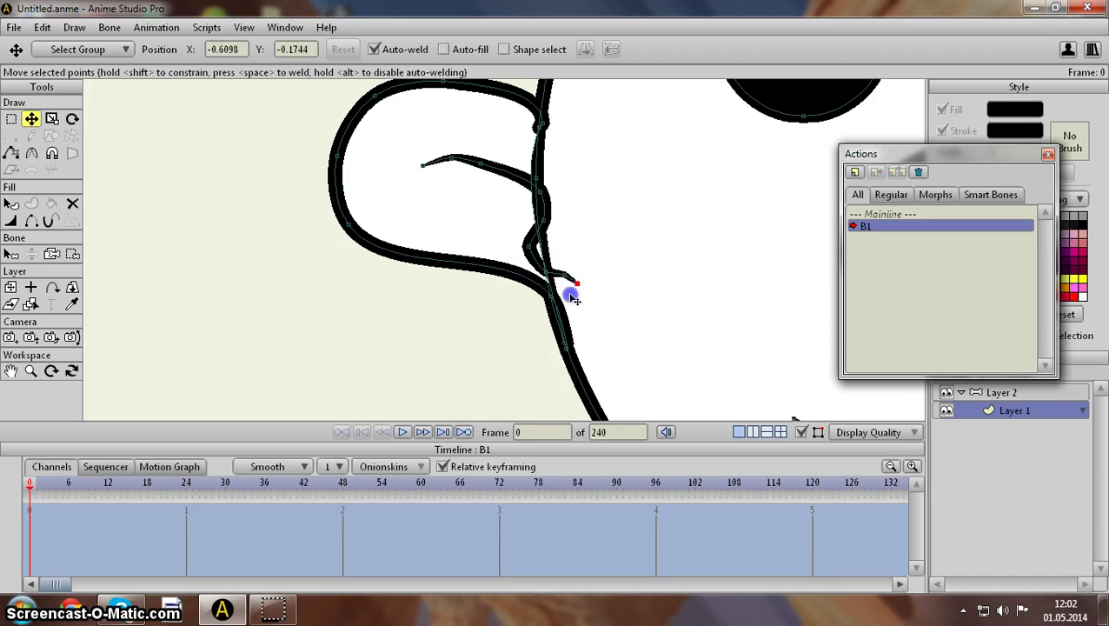
{"action": "scroll", "coordinate": [542, 332], "scroll_direction": "up", "scroll_amount": 3}
{"action": "left_click_drag", "start_coordinate": [563, 339], "coordinate": [481, 253]}
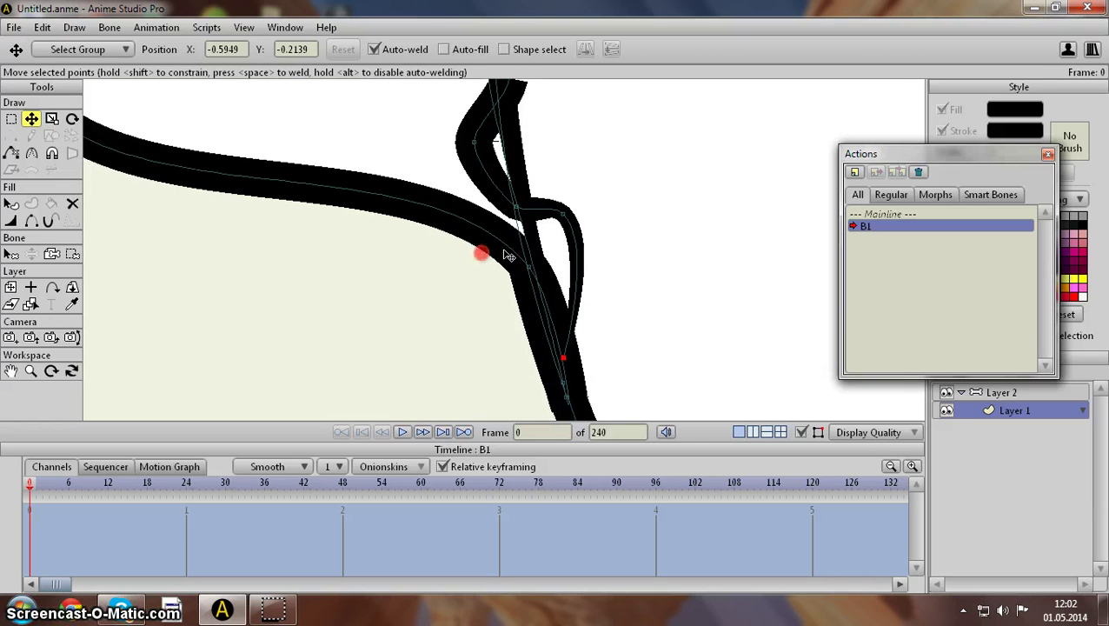
{"action": "left_click_drag", "start_coordinate": [566, 219], "coordinate": [529, 251]}
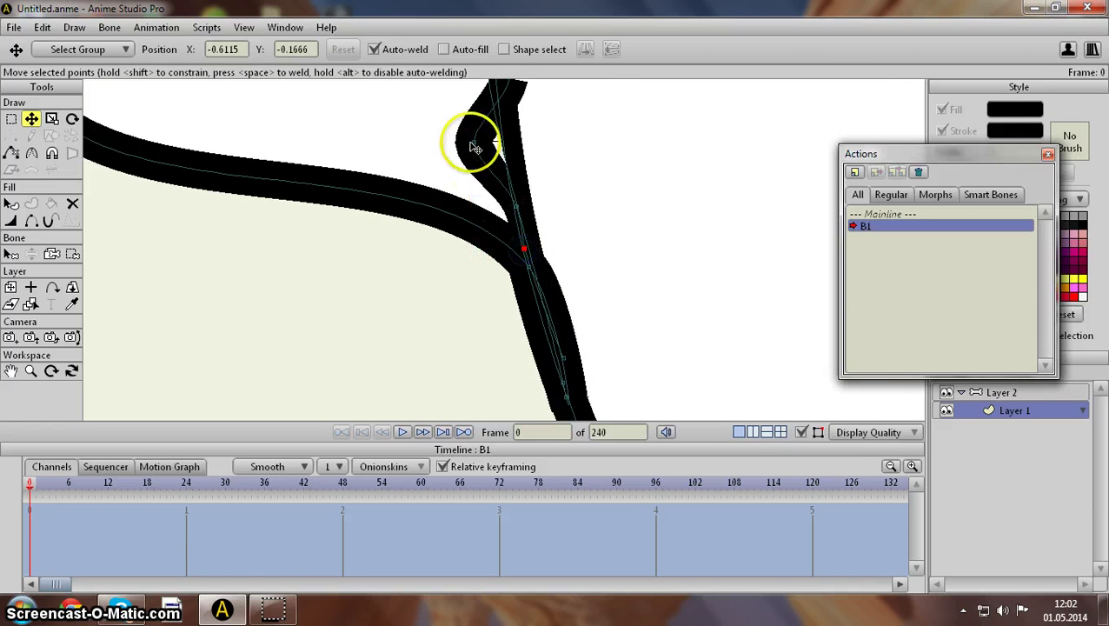
{"action": "left_click_drag", "start_coordinate": [473, 142], "coordinate": [508, 142]}
Step: Move the upper points and the tip of the left ear's inner line onto the head's edge
{"action": "left_click_drag", "start_coordinate": [459, 139], "coordinate": [492, 370]}
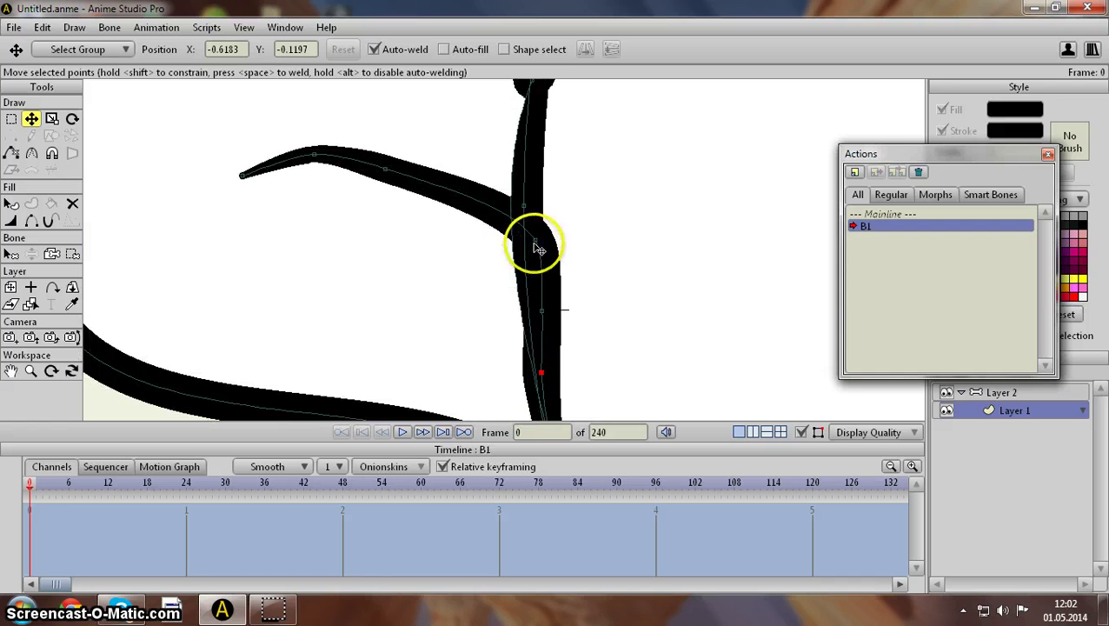
{"action": "left_click_drag", "start_coordinate": [537, 248], "coordinate": [517, 245]}
{"action": "left_click_drag", "start_coordinate": [537, 317], "coordinate": [530, 316]}
{"action": "left_click", "coordinate": [304, 136]}
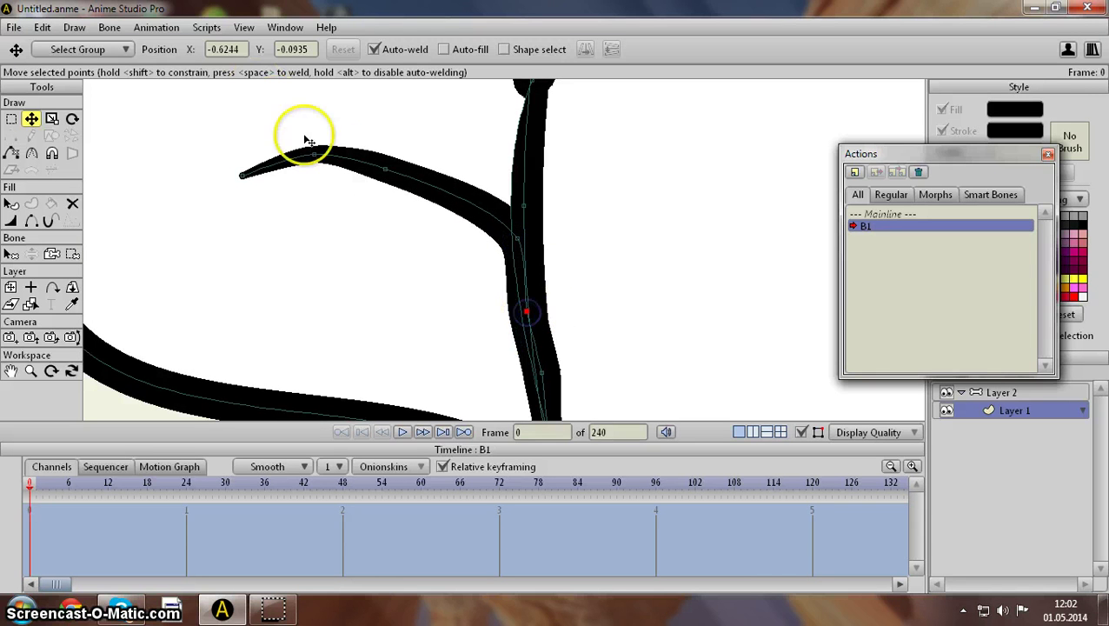
{"action": "left_click_drag", "start_coordinate": [383, 168], "coordinate": [522, 165]}
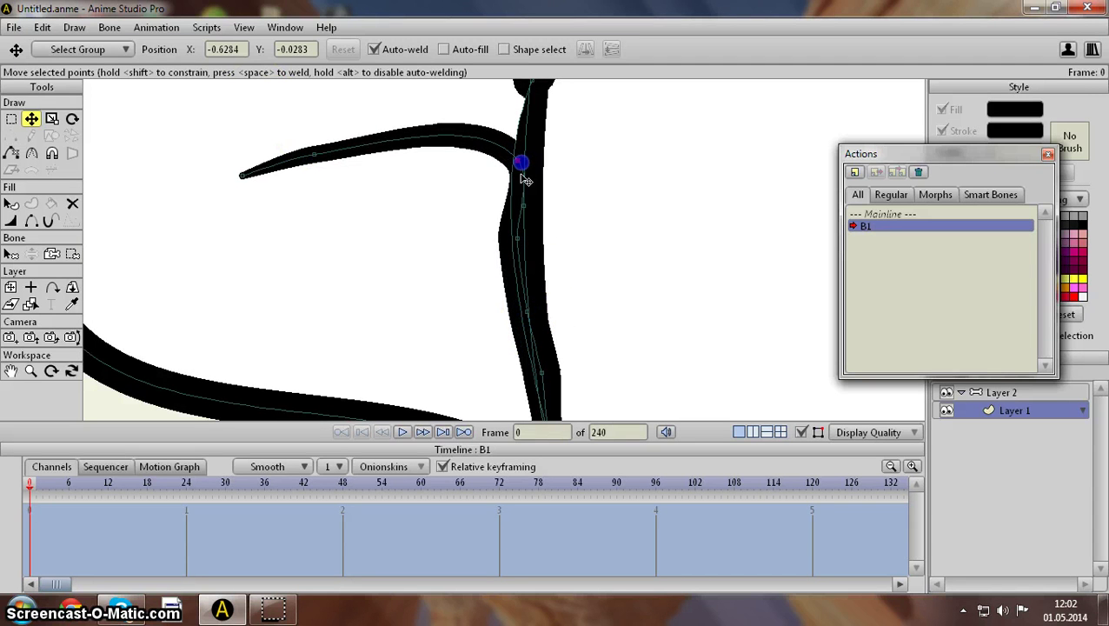
{"action": "left_click_drag", "start_coordinate": [516, 239], "coordinate": [522, 241]}
{"action": "mouse_move", "coordinate": [275, 173]}
{"action": "left_mouse_down"}
{"action": "mouse_move", "coordinate": [528, 116]}
{"action": "mouse_move", "coordinate": [526, 129]}
{"action": "left_mouse_up"}
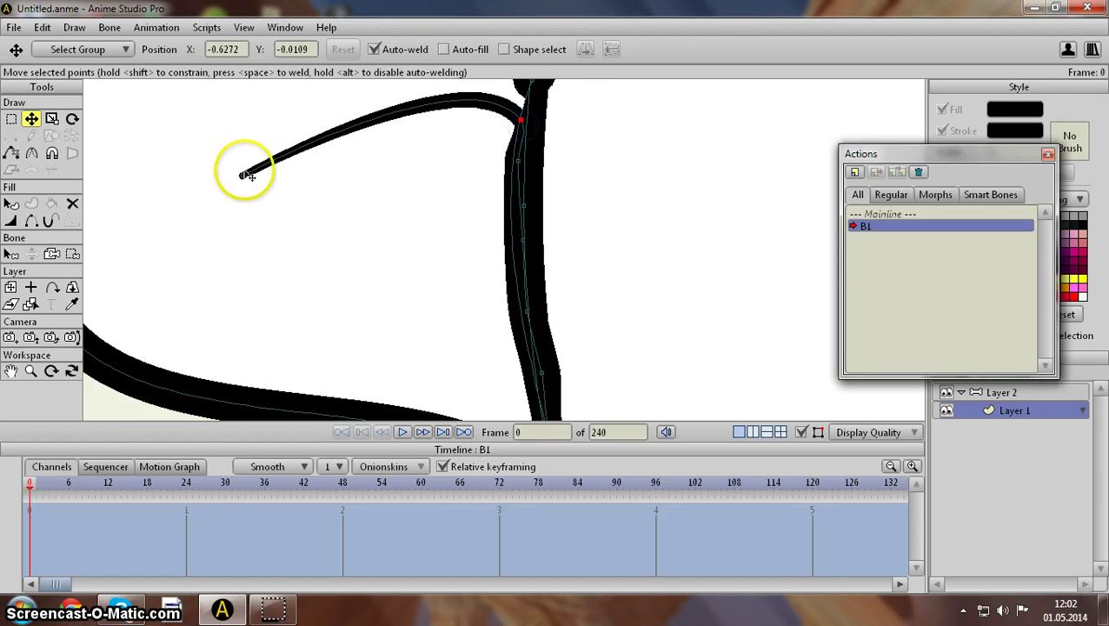
{"action": "mouse_move", "coordinate": [246, 175]}
{"action": "left_mouse_down"}
{"action": "mouse_move", "coordinate": [556, 85]}
{"action": "mouse_move", "coordinate": [530, 97]}
{"action": "left_mouse_up"}
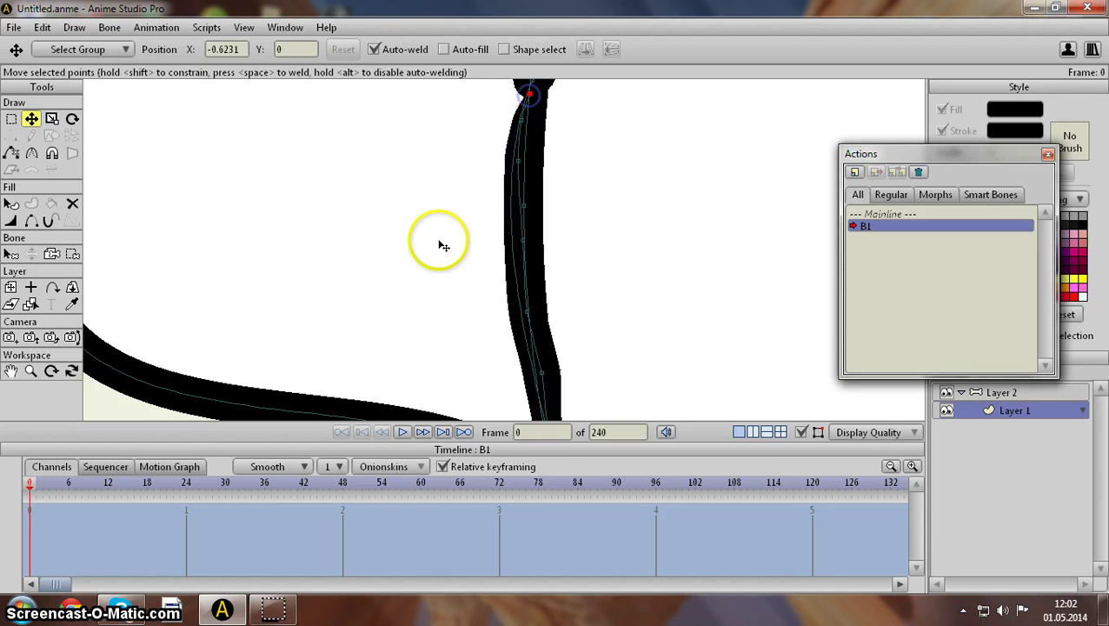
Step: Collapse the left ear outline by moving its remaining outer points onto the head's edge
{"action": "scroll", "coordinate": [441, 242], "scroll_direction": "down", "scroll_amount": 3}
{"action": "left_click_drag", "start_coordinate": [453, 228], "coordinate": [466, 201]}
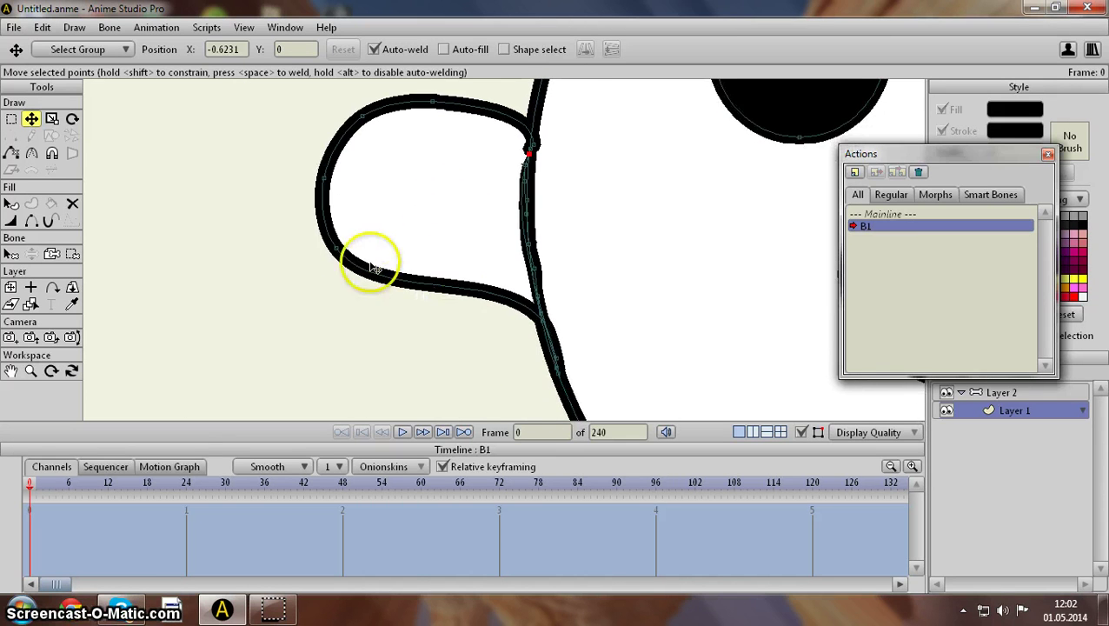
{"action": "mouse_move", "coordinate": [394, 257]}
{"action": "left_mouse_down"}
{"action": "mouse_move", "coordinate": [535, 265]}
{"action": "mouse_move", "coordinate": [535, 278]}
{"action": "left_mouse_up"}
{"action": "mouse_move", "coordinate": [311, 188]}
{"action": "left_mouse_down"}
{"action": "mouse_move", "coordinate": [508, 193]}
{"action": "mouse_move", "coordinate": [528, 207]}
{"action": "left_mouse_up"}
{"action": "mouse_move", "coordinate": [366, 124]}
{"action": "left_mouse_down"}
{"action": "mouse_move", "coordinate": [507, 161]}
{"action": "mouse_move", "coordinate": [530, 178]}
{"action": "left_mouse_up"}
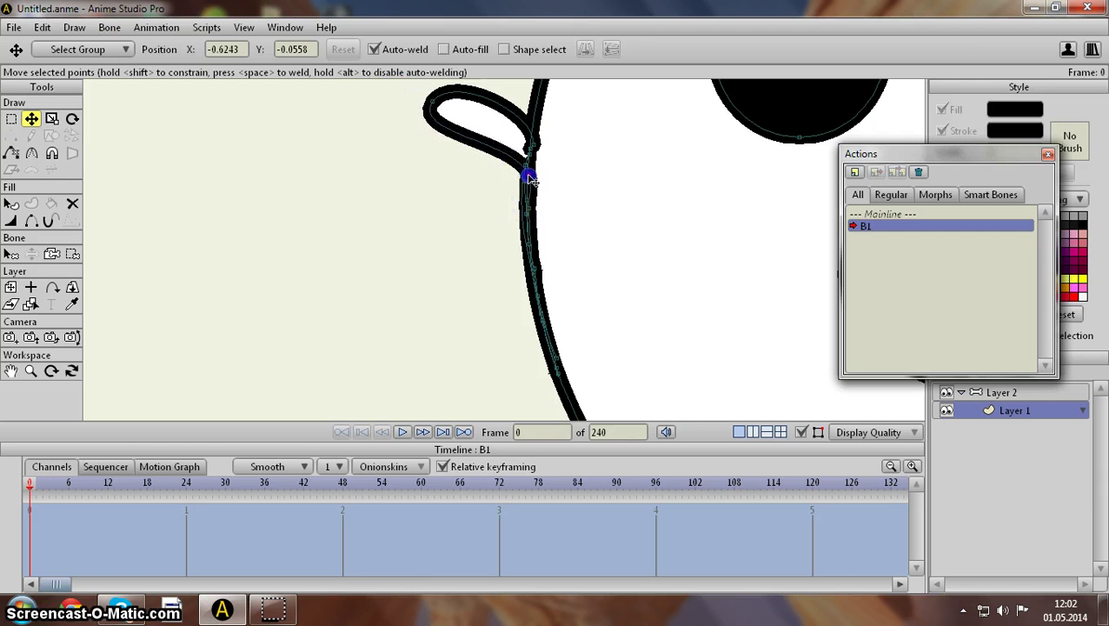
{"action": "mouse_move", "coordinate": [458, 106]}
{"action": "left_mouse_down"}
{"action": "mouse_move", "coordinate": [433, 103]}
{"action": "mouse_move", "coordinate": [532, 139]}
{"action": "left_mouse_up"}
Step: Move the whole nose shape left so that it straddles the head's left edge
{"action": "scroll", "coordinate": [527, 153], "scroll_direction": "down", "scroll_amount": 8}
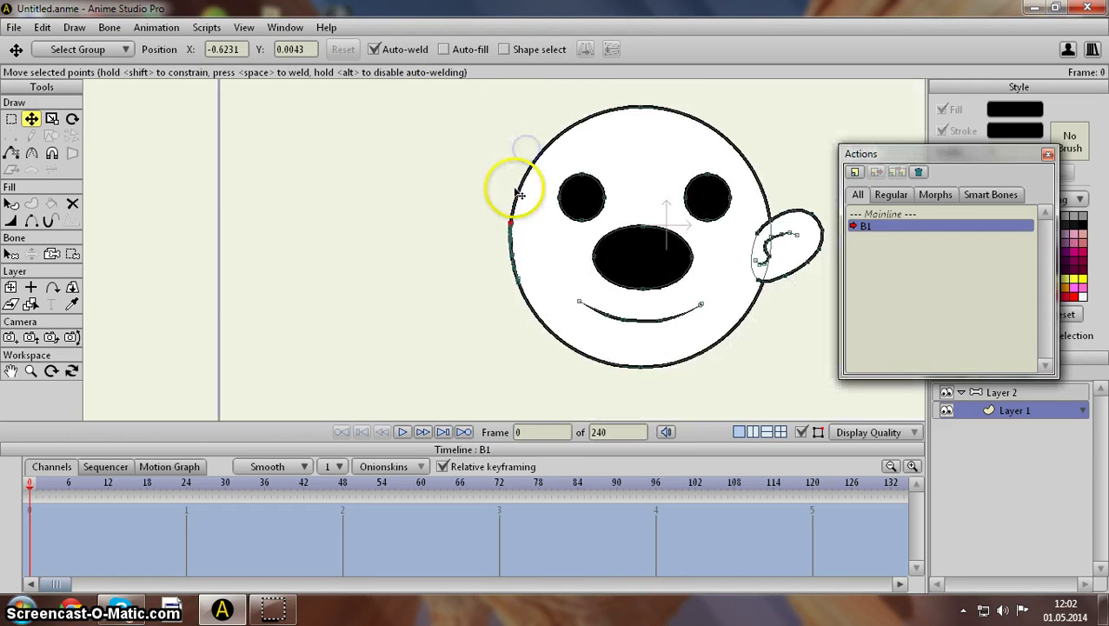
{"action": "scroll", "coordinate": [524, 193], "scroll_direction": "up", "scroll_amount": 1}
{"action": "left_click", "coordinate": [678, 266]}
{"action": "left_click_drag", "start_coordinate": [680, 269], "coordinate": [547, 255]}
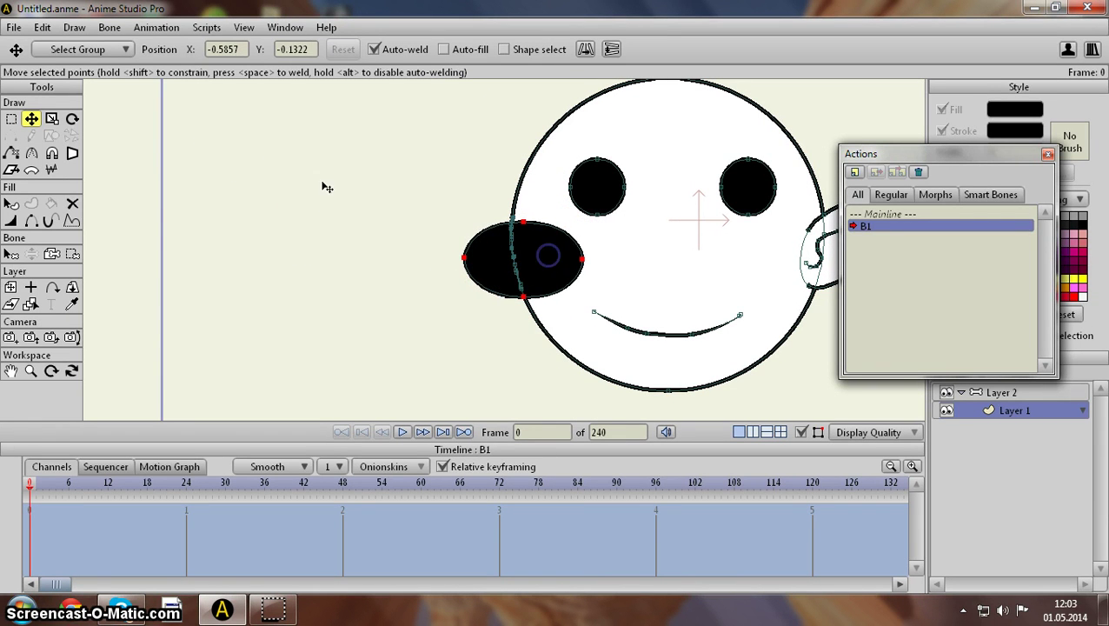
Step: Scale the left eye down, shift it close to the head's left edge, and move the right eye left
{"action": "left_click", "coordinate": [601, 184]}
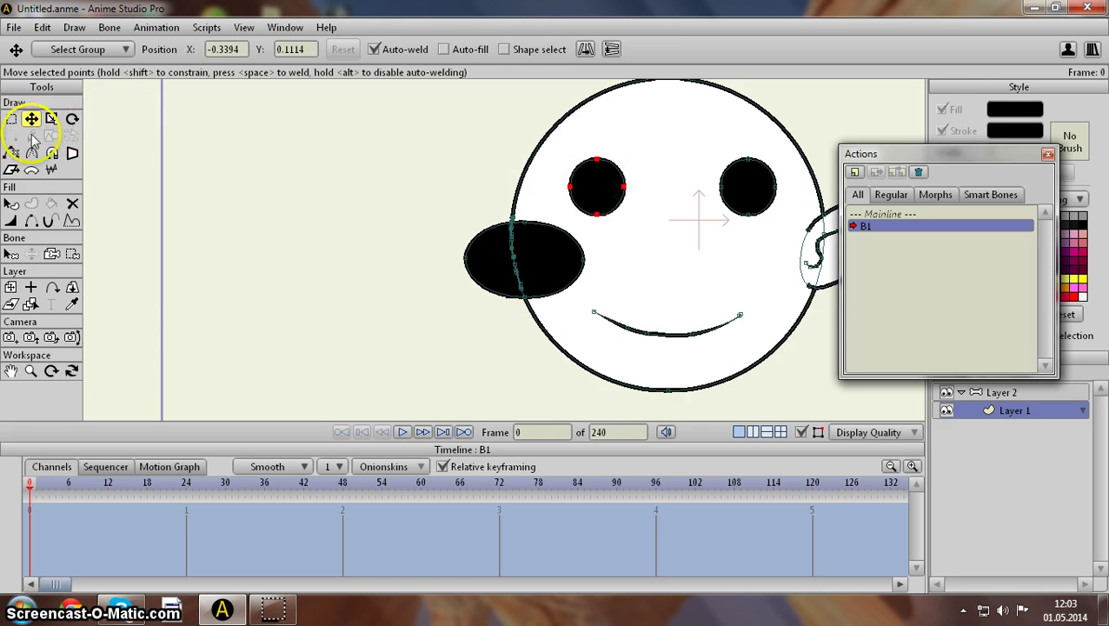
{"action": "left_click", "coordinate": [51, 119]}
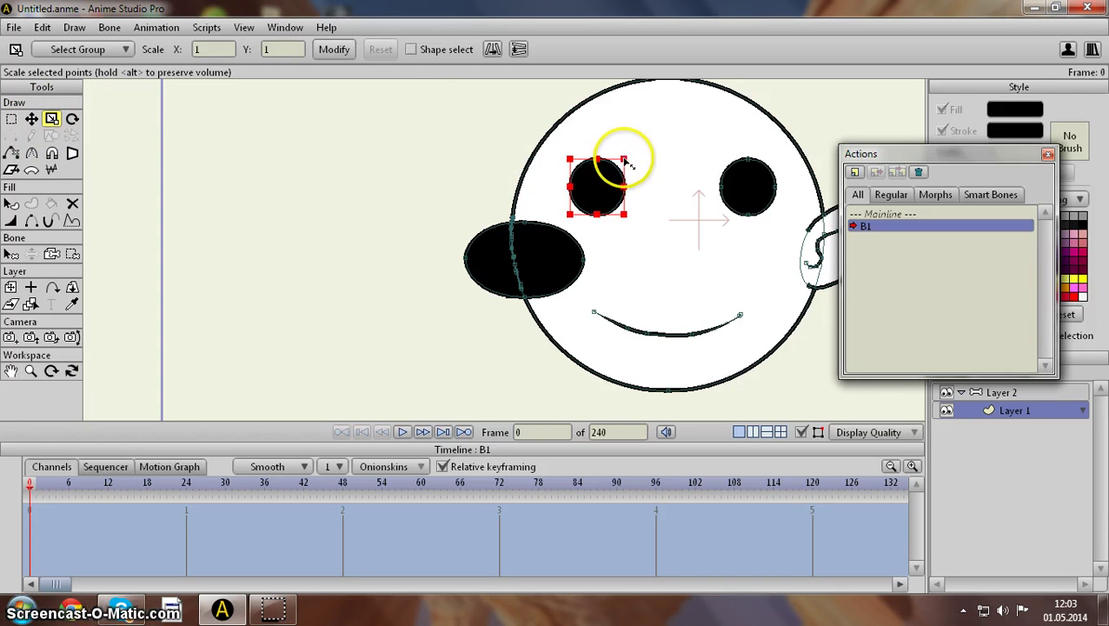
{"action": "left_click_drag", "start_coordinate": [624, 160], "coordinate": [544, 196]}
{"action": "left_click", "coordinate": [30, 119]}
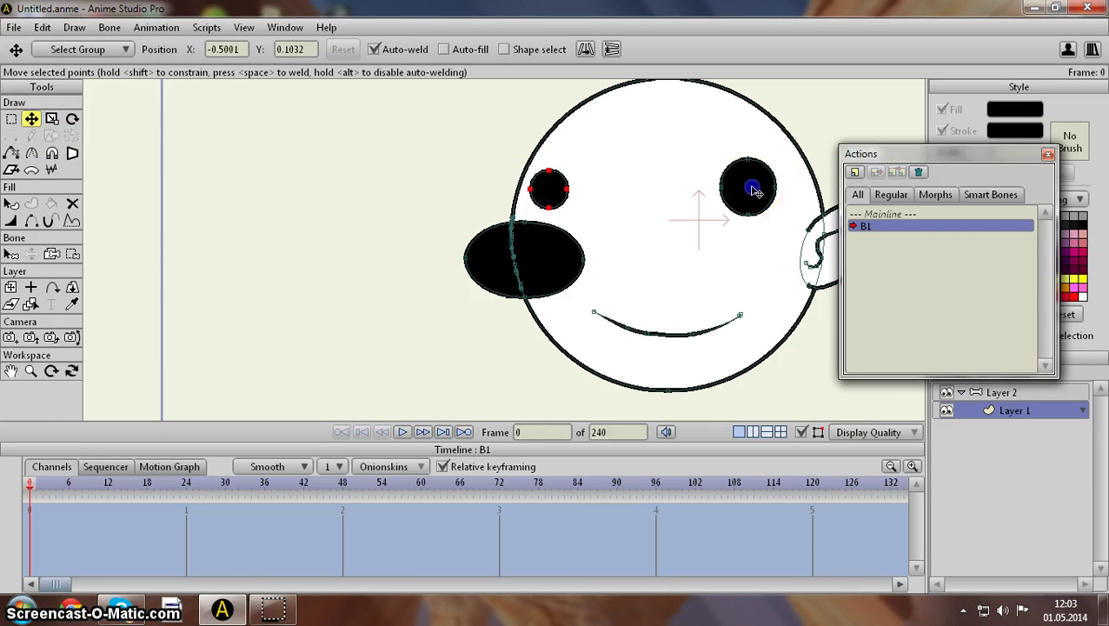
{"action": "left_click_drag", "start_coordinate": [755, 191], "coordinate": [635, 201]}
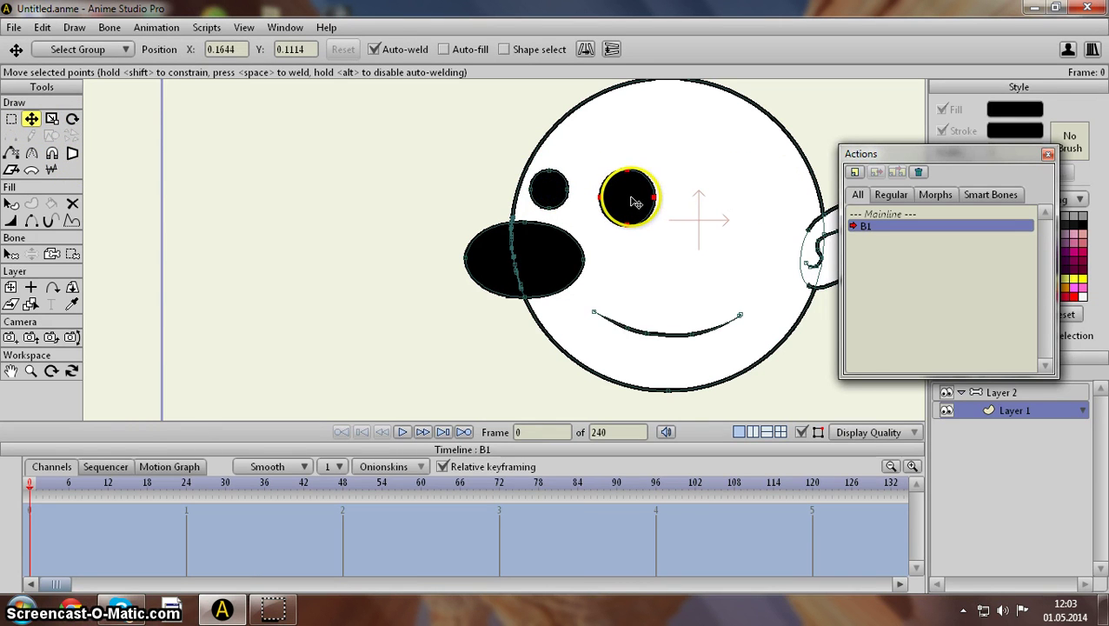
Step: Move the right ear outline and its inner line left onto the side of the face
{"action": "left_click_drag", "start_coordinate": [711, 261], "coordinate": [642, 243]}
{"action": "left_click", "coordinate": [770, 240]}
{"action": "left_click_drag", "start_coordinate": [772, 243], "coordinate": [663, 240]}
{"action": "left_click", "coordinate": [762, 220]}
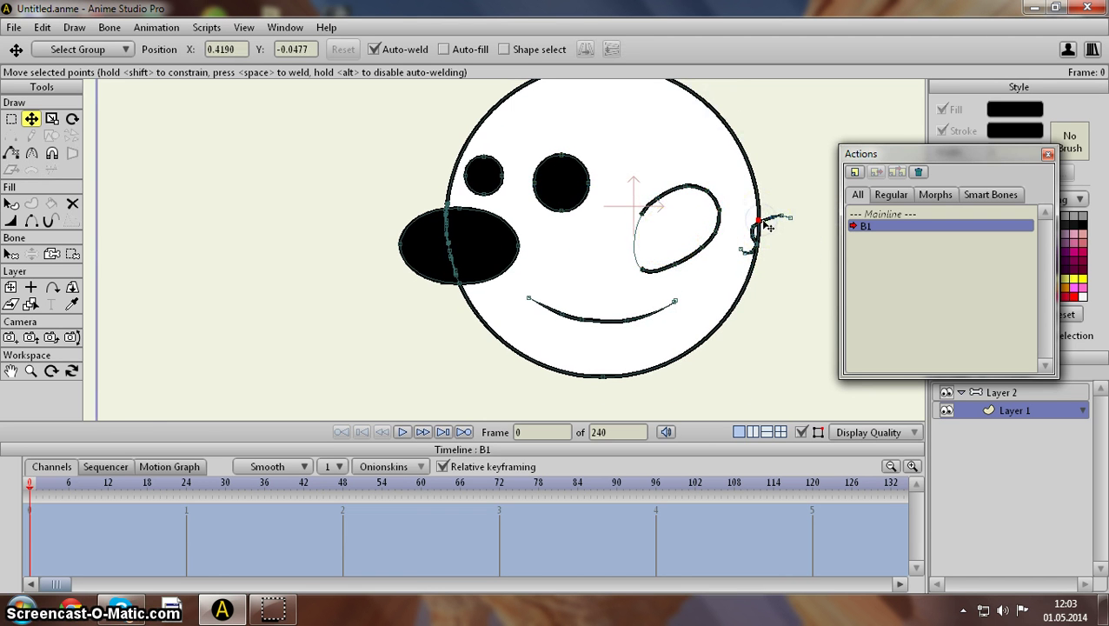
{"action": "double_click", "coordinate": [764, 224]}
{"action": "left_click_drag", "start_coordinate": [764, 225], "coordinate": [683, 220]}
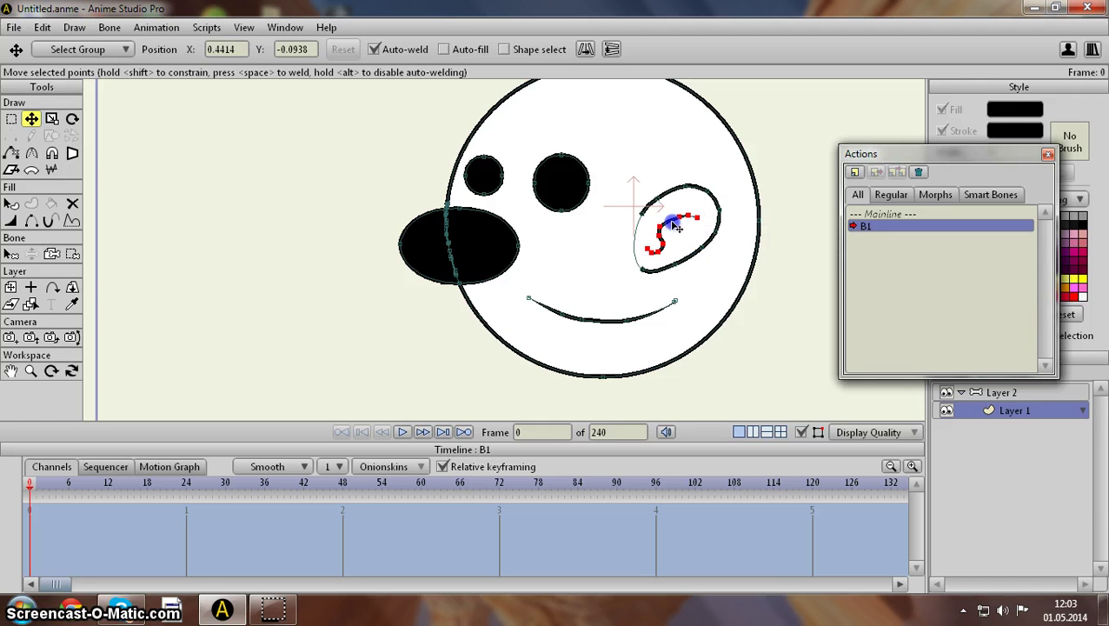
Step: Move the mouth left, fit its left curve point to the head's edge, and tuck its left end under the nose
{"action": "left_click", "coordinate": [598, 323]}
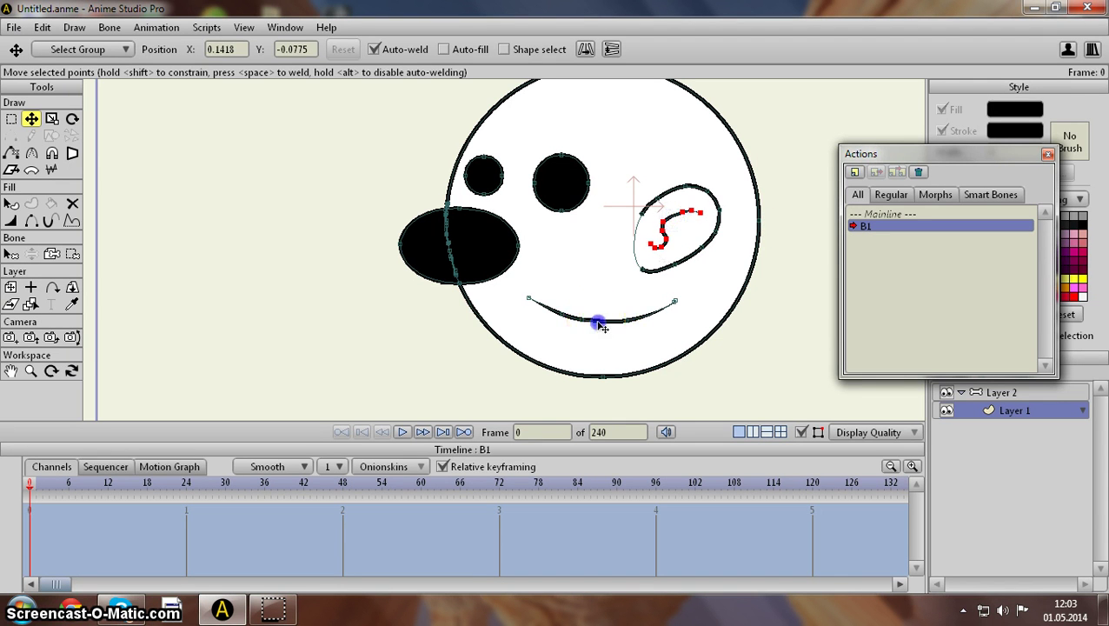
{"action": "left_click_drag", "start_coordinate": [599, 324], "coordinate": [491, 315]}
{"action": "scroll", "coordinate": [491, 314], "scroll_direction": "up", "scroll_amount": 3}
{"action": "scroll", "coordinate": [365, 354], "scroll_direction": "down", "scroll_amount": 1}
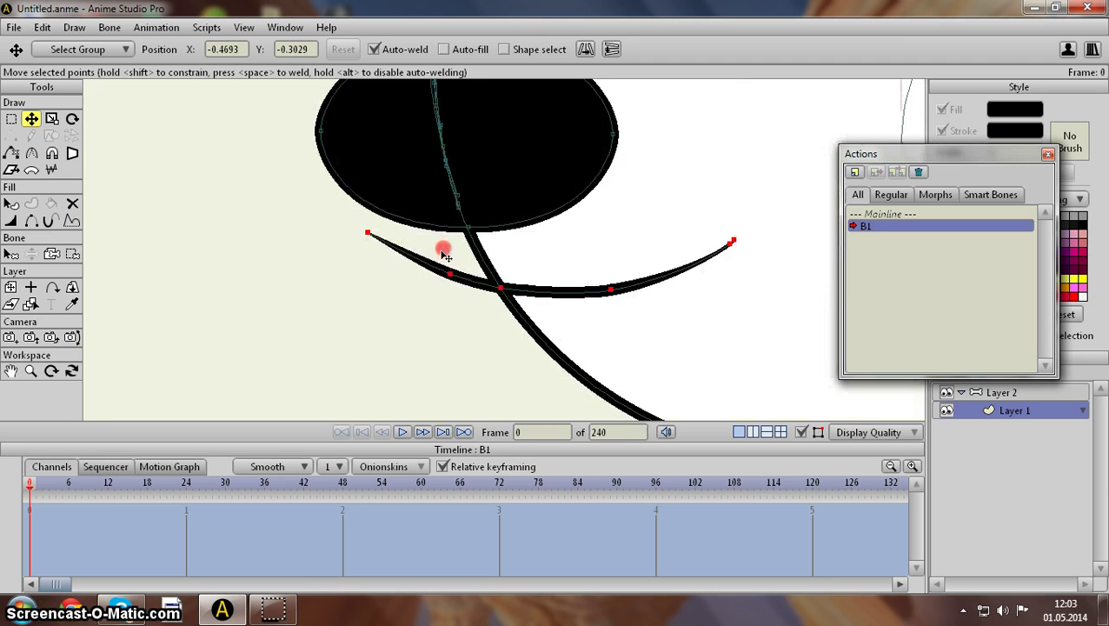
{"action": "mouse_move", "coordinate": [450, 276]}
{"action": "left_mouse_down"}
{"action": "mouse_move", "coordinate": [458, 264]}
{"action": "mouse_move", "coordinate": [489, 272]}
{"action": "left_mouse_up"}
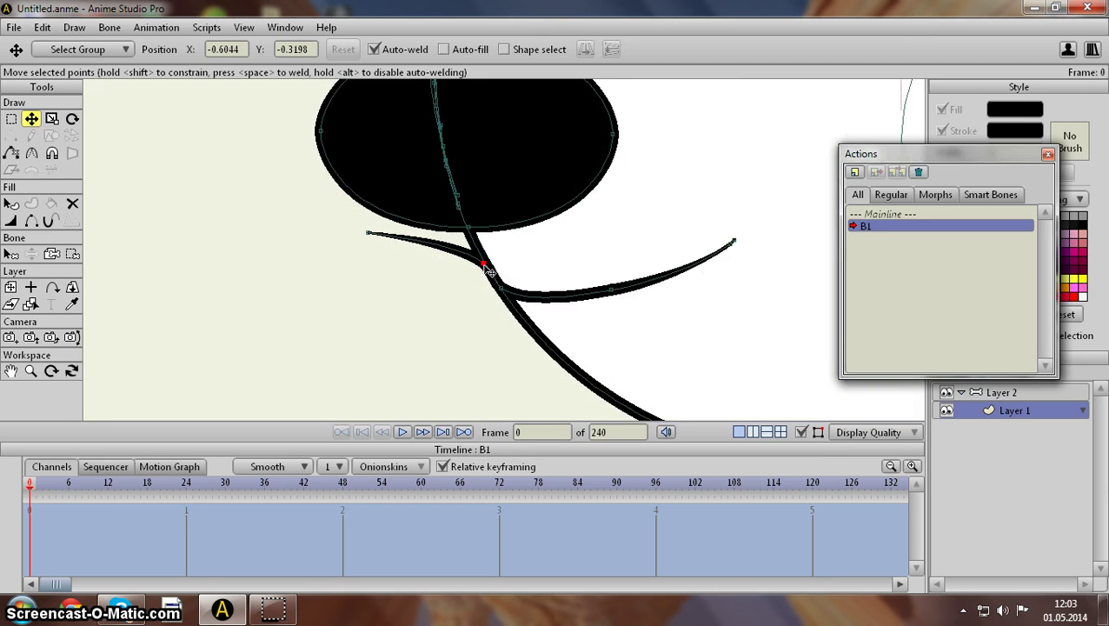
{"action": "left_click_drag", "start_coordinate": [370, 234], "coordinate": [415, 218]}
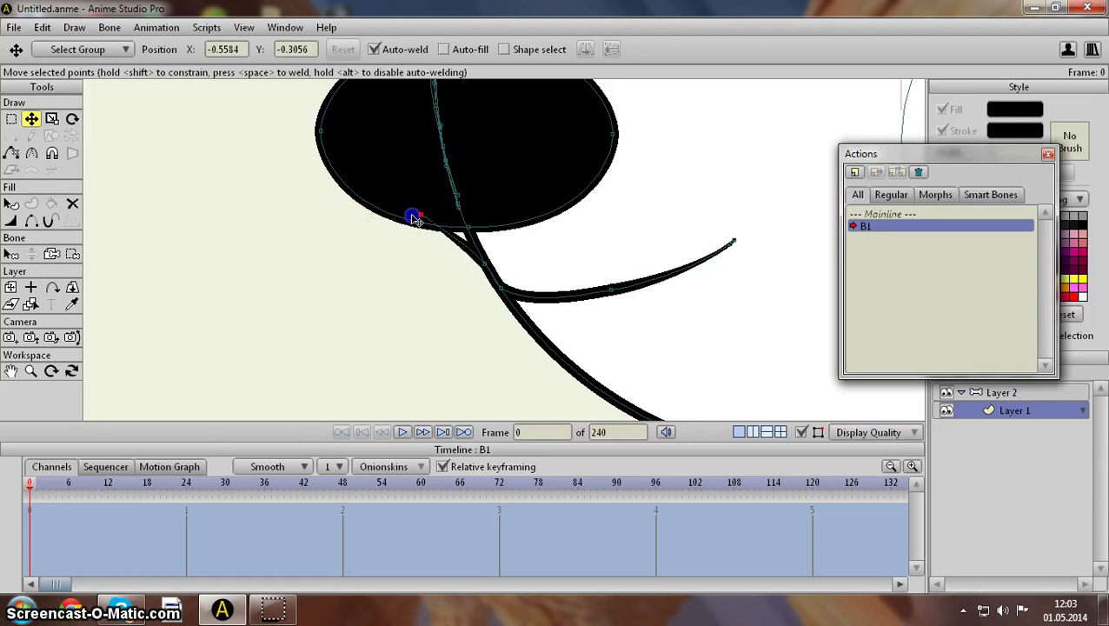
{"action": "left_click", "coordinate": [469, 238]}
Step: Scrub the B1 action from frame 0 toward frame 96
{"action": "scroll", "coordinate": [470, 239], "scroll_direction": "down", "scroll_amount": 4}
{"action": "left_click_drag", "start_coordinate": [449, 275], "coordinate": [437, 338]}
{"action": "left_click_drag", "start_coordinate": [30, 485], "coordinate": [111, 492]}
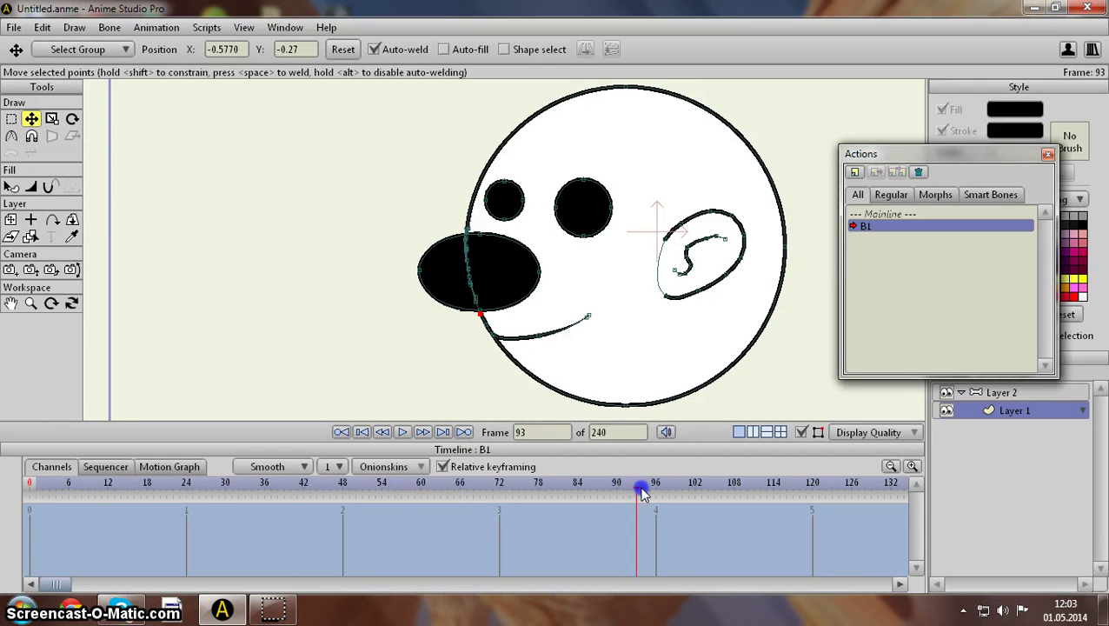
{"action": "left_click_drag", "start_coordinate": [339, 308], "coordinate": [97, 290]}
{"action": "mouse_move", "coordinate": [639, 485]}
{"action": "left_mouse_down"}
{"action": "mouse_move", "coordinate": [15, 485]}
{"action": "mouse_move", "coordinate": [645, 491]}
{"action": "left_mouse_up"}
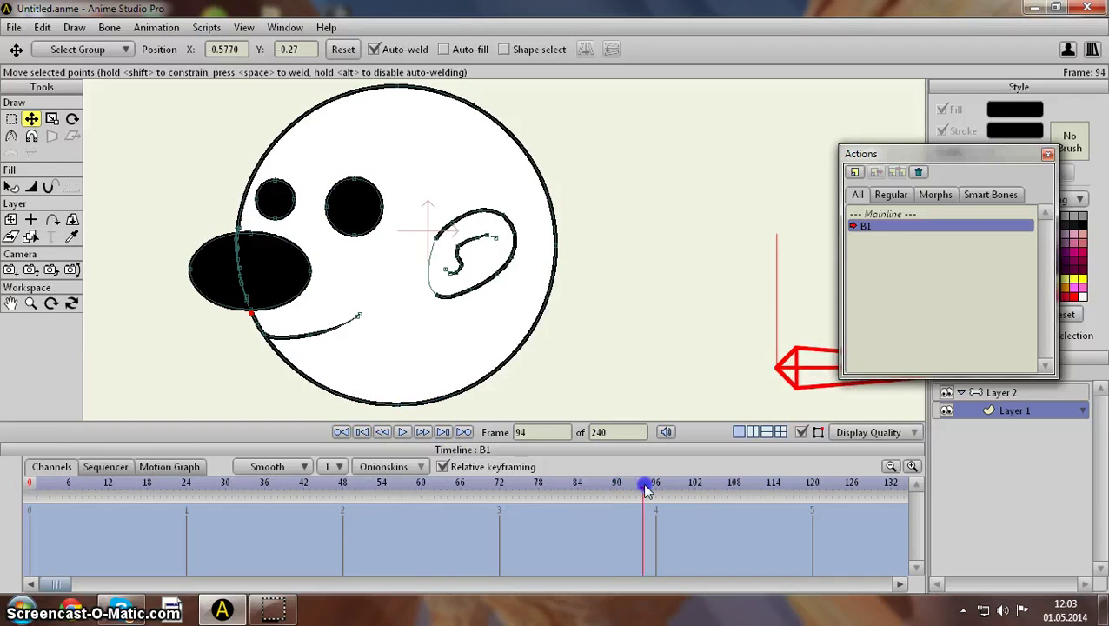
Step: At frame 96, move the right ear outline outward so that its base meets the head's right edge
{"action": "left_click_drag", "start_coordinate": [390, 316], "coordinate": [333, 285]}
{"action": "scroll", "coordinate": [490, 317], "scroll_direction": "up", "scroll_amount": 4}
{"action": "scroll", "coordinate": [408, 302], "scroll_direction": "down", "scroll_amount": 5}
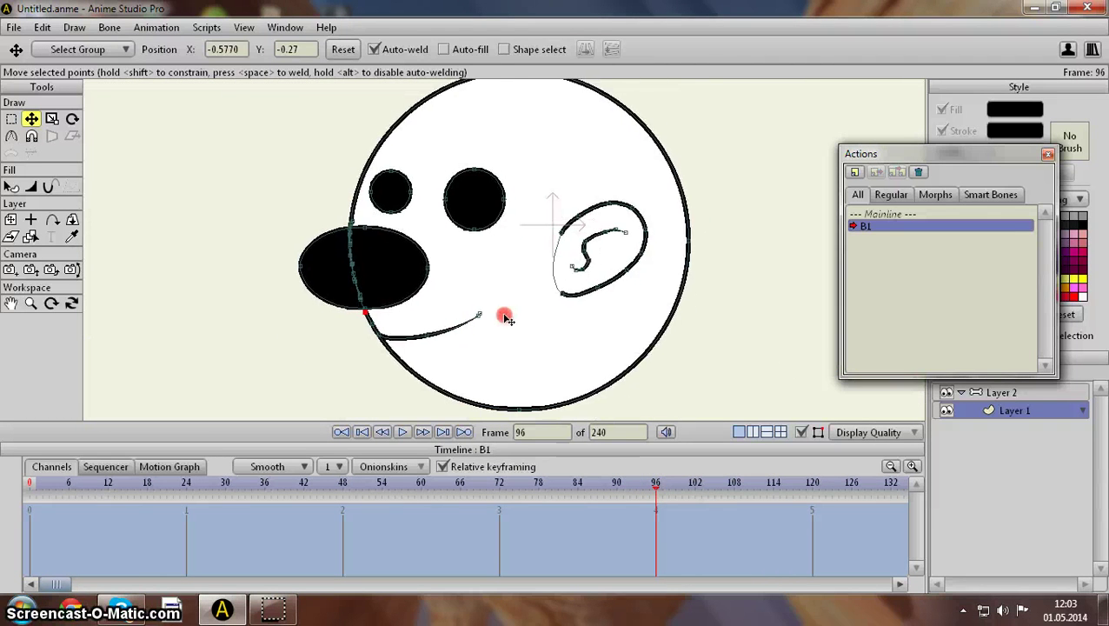
{"action": "left_click", "coordinate": [607, 260]}
{"action": "left_click_drag", "start_coordinate": [598, 253], "coordinate": [727, 248]}
{"action": "mouse_move", "coordinate": [585, 240]}
{"action": "left_mouse_down"}
{"action": "mouse_move", "coordinate": [619, 241]}
{"action": "mouse_move", "coordinate": [588, 239]}
{"action": "left_mouse_up"}
{"action": "scroll", "coordinate": [589, 241], "scroll_direction": "up", "scroll_amount": 4}
{"action": "left_click_drag", "start_coordinate": [782, 293], "coordinate": [446, 317]}
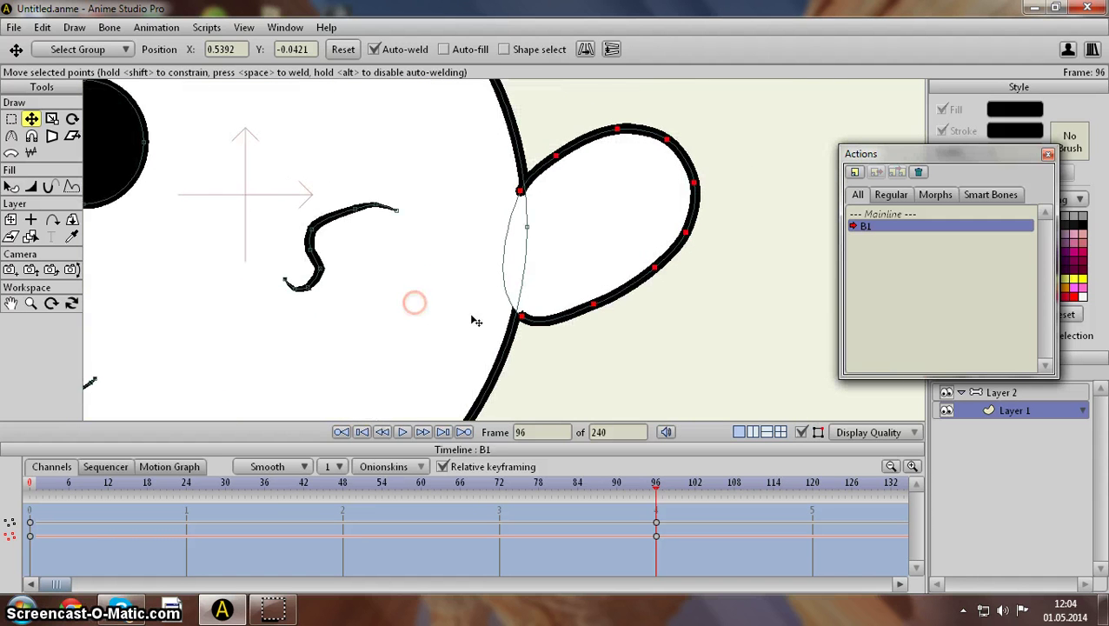
Step: Align the right ear outline's two base points and their neighbouring points with the head's edge at frame 96
{"action": "left_click", "coordinate": [521, 191]}
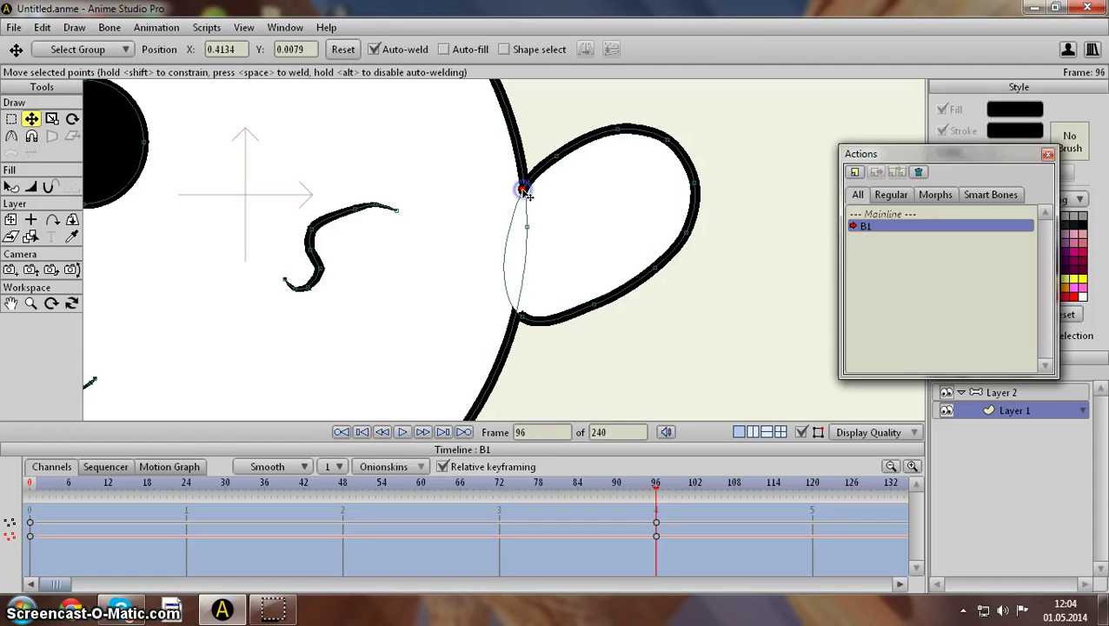
{"action": "left_click", "coordinate": [521, 314]}
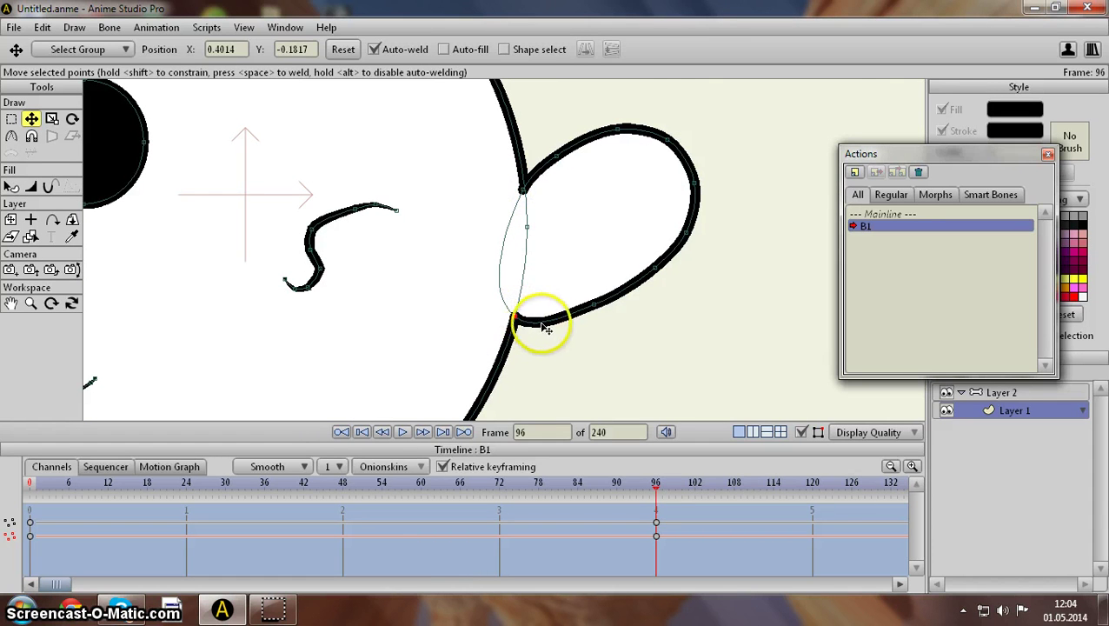
{"action": "double_click", "coordinate": [596, 307]}
{"action": "left_click_drag", "start_coordinate": [594, 304], "coordinate": [509, 332]}
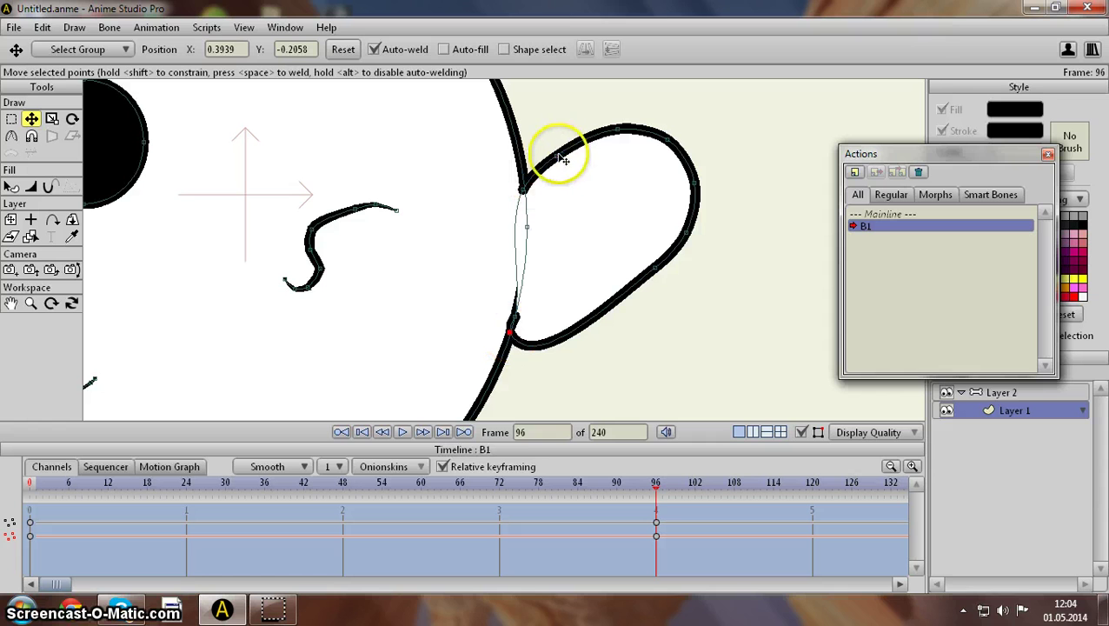
{"action": "left_click_drag", "start_coordinate": [553, 164], "coordinate": [524, 170]}
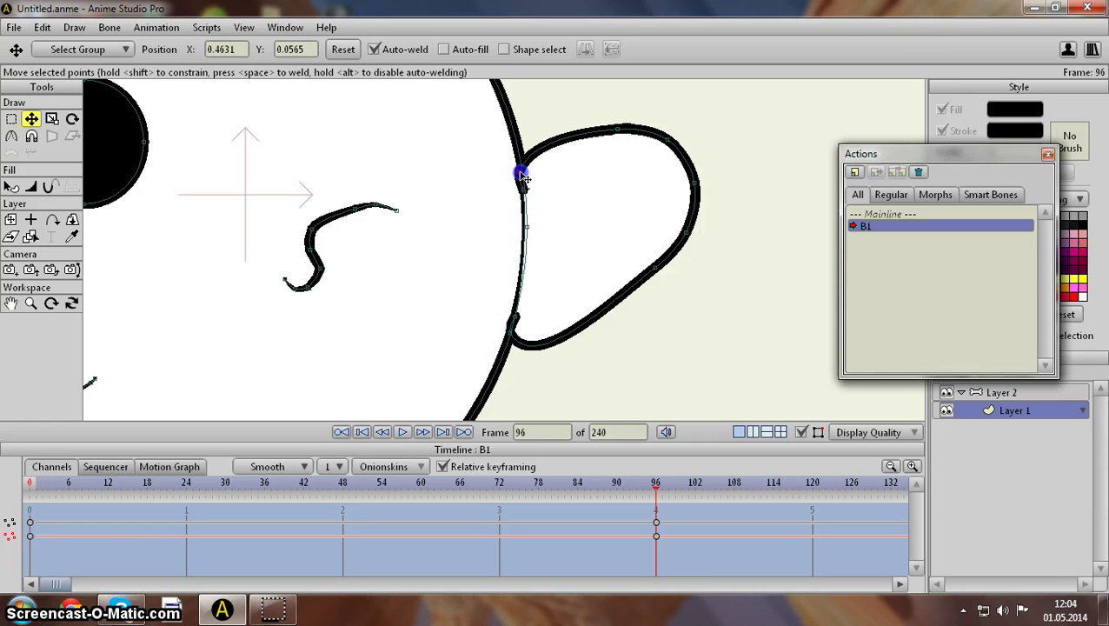
Step: Collapse the right ear outline at frame 96 by moving its remaining outer points onto the head's edge
{"action": "left_click", "coordinate": [616, 130]}
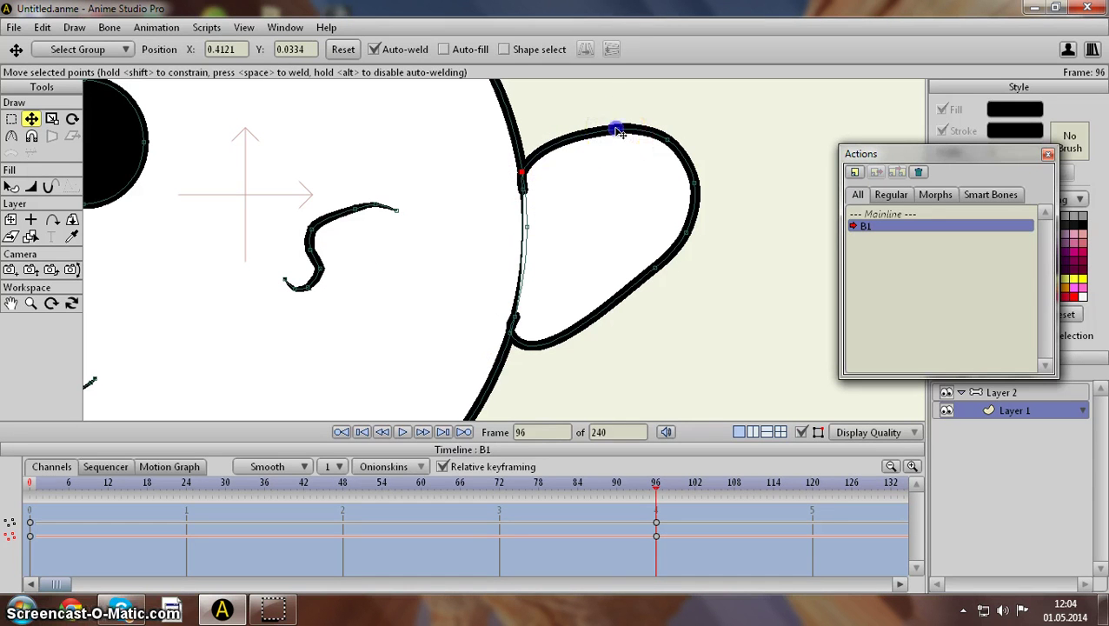
{"action": "left_click_drag", "start_coordinate": [616, 131], "coordinate": [527, 208]}
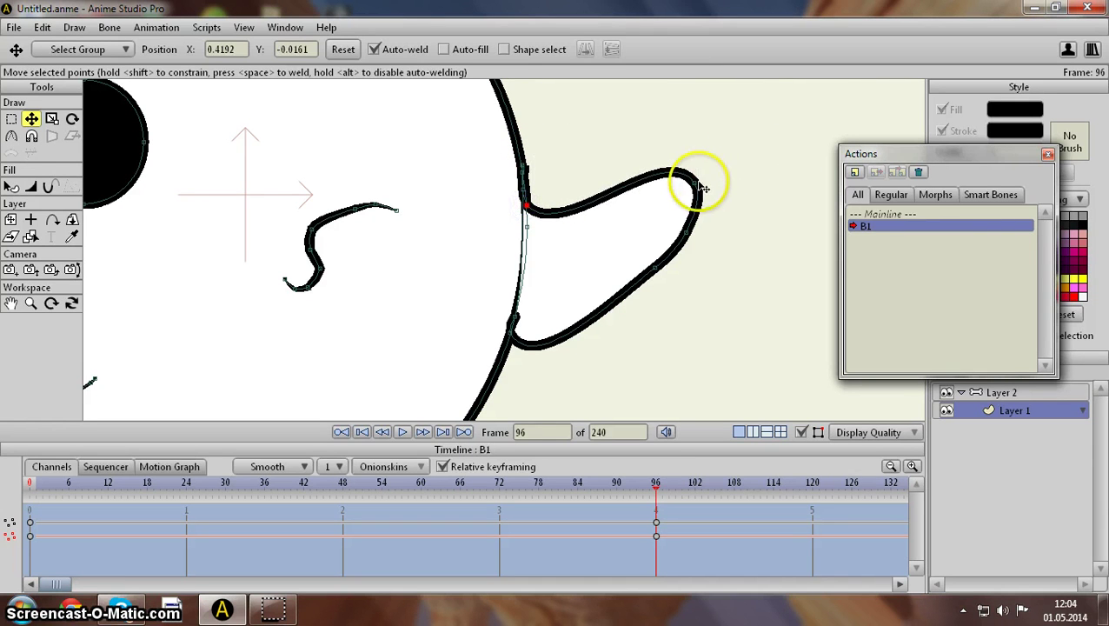
{"action": "left_click_drag", "start_coordinate": [696, 183], "coordinate": [532, 250]}
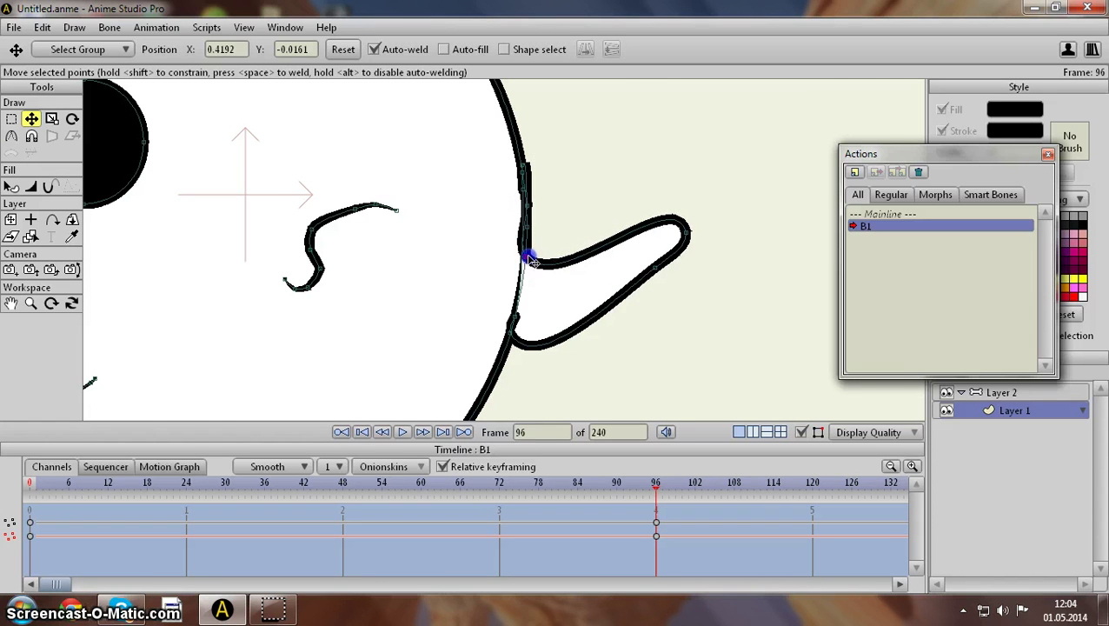
{"action": "left_click_drag", "start_coordinate": [685, 232], "coordinate": [524, 294]}
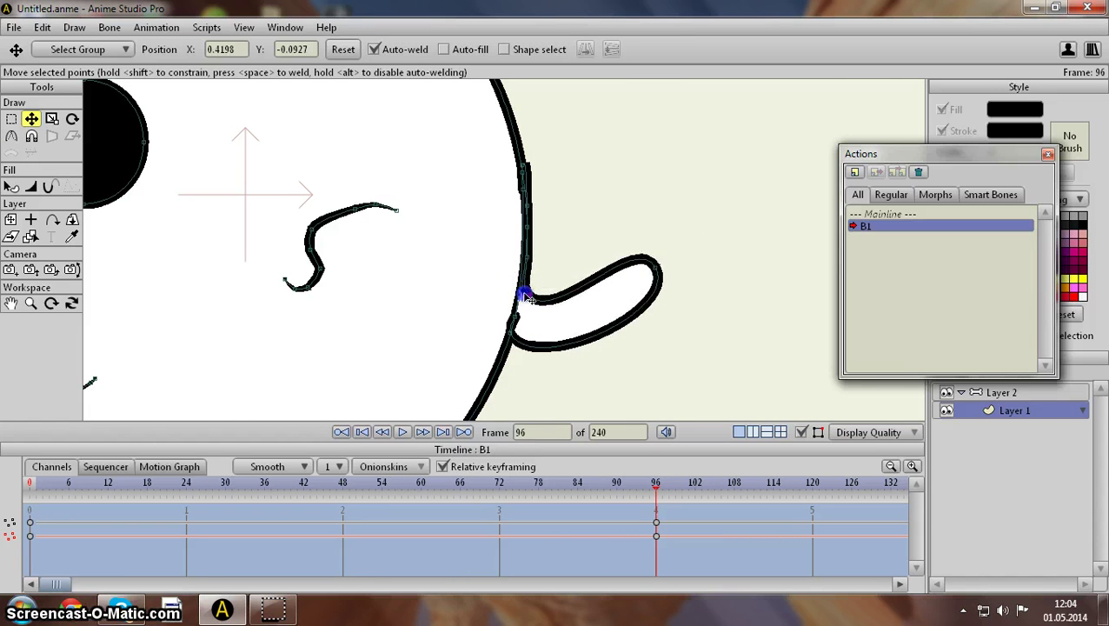
{"action": "left_click_drag", "start_coordinate": [655, 263], "coordinate": [530, 327]}
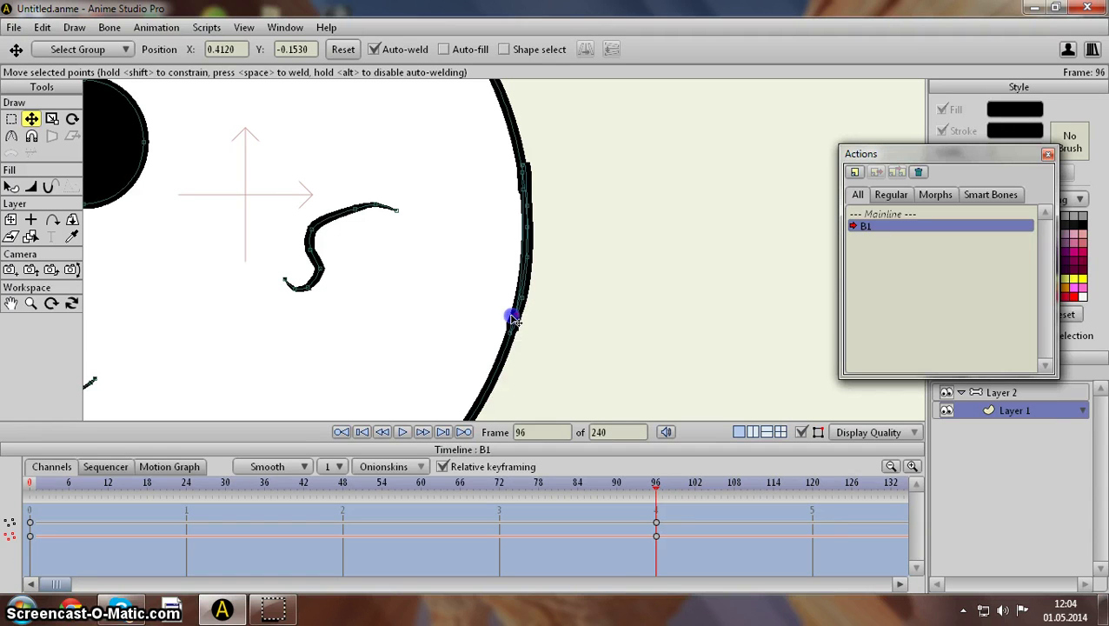
Step: At frame 96, move the upper points of the right inner-ear line onto the head's right edge
{"action": "left_click", "coordinate": [534, 171]}
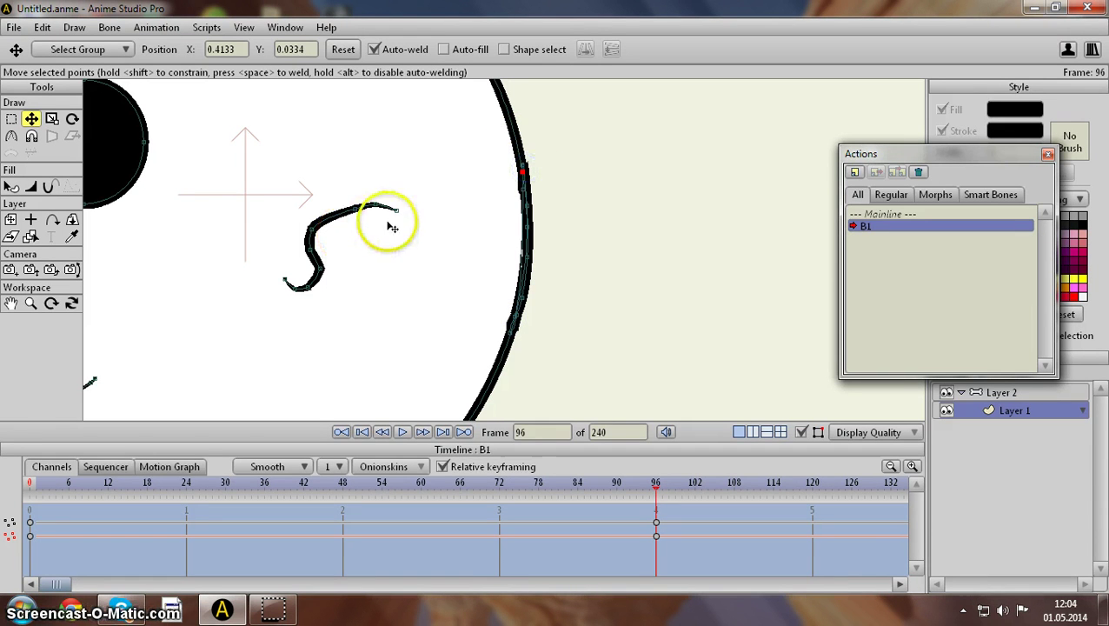
{"action": "left_click_drag", "start_coordinate": [395, 210], "coordinate": [524, 181]}
{"action": "scroll", "coordinate": [497, 228], "scroll_direction": "up", "scroll_amount": 3}
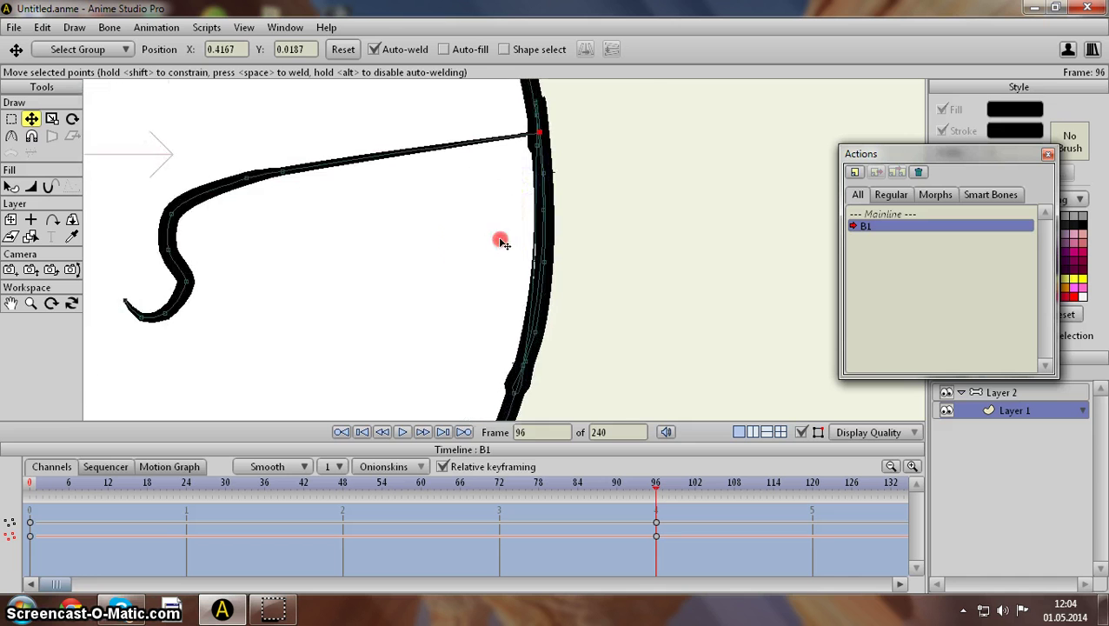
{"action": "left_click_drag", "start_coordinate": [500, 240], "coordinate": [589, 215]}
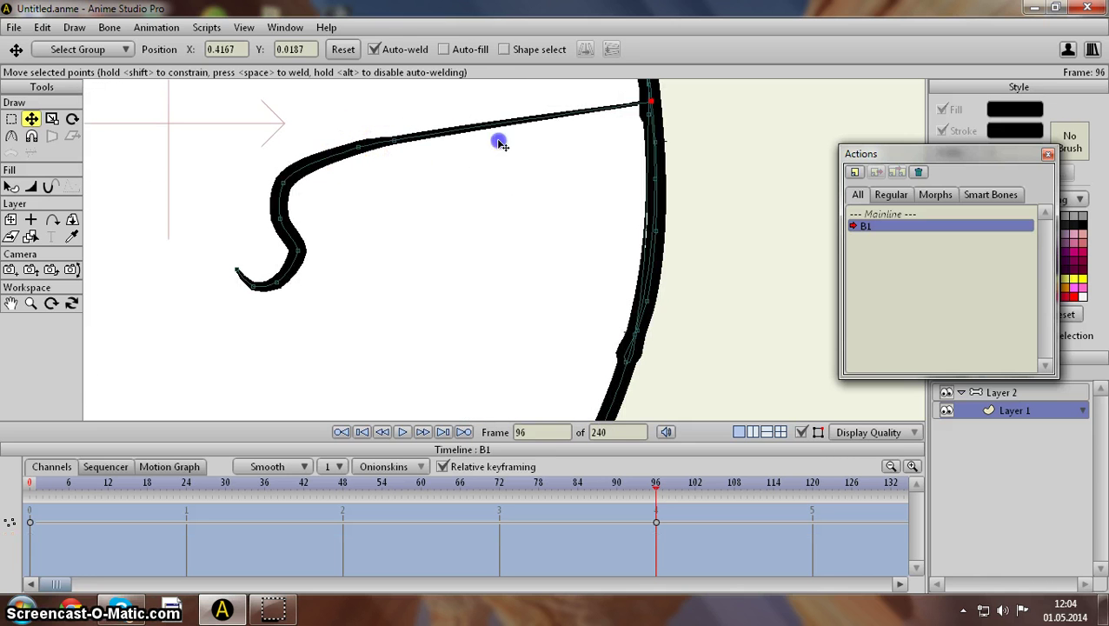
{"action": "left_click_drag", "start_coordinate": [653, 103], "coordinate": [657, 137]}
{"action": "left_click_drag", "start_coordinate": [358, 148], "coordinate": [655, 228]}
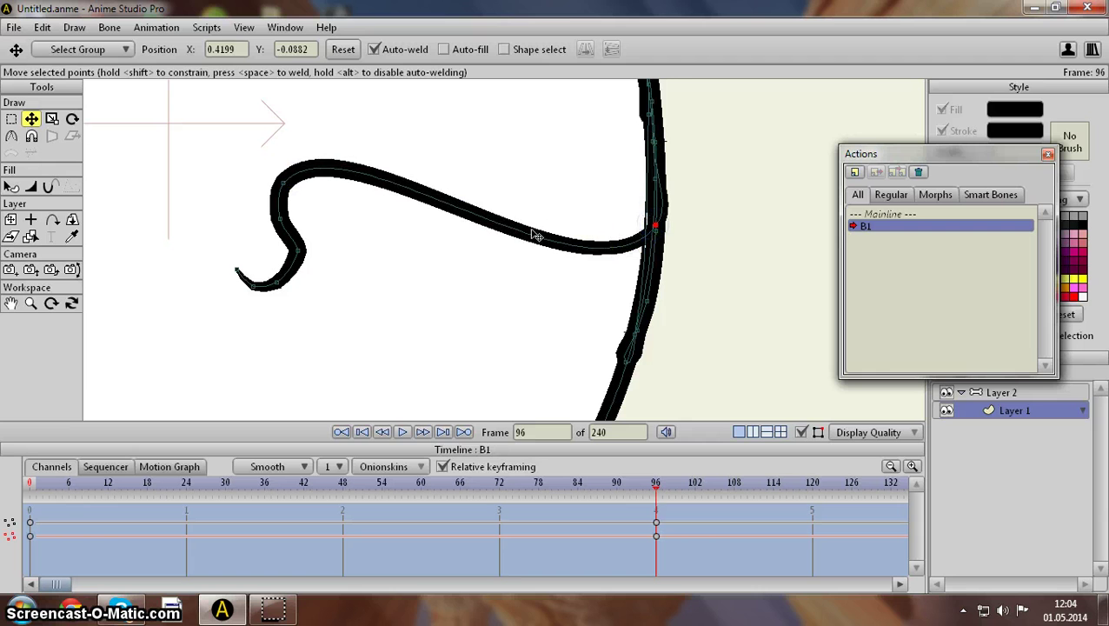
Step: Collapse the rest of the right inner-ear line onto the head's right edge at frame 96, placing its remaining points one by one
{"action": "left_click_drag", "start_coordinate": [277, 184], "coordinate": [642, 291]}
{"action": "left_click_drag", "start_coordinate": [280, 218], "coordinate": [628, 345]}
{"action": "mouse_move", "coordinate": [279, 260]}
{"action": "left_mouse_down"}
{"action": "mouse_move", "coordinate": [549, 326]}
{"action": "mouse_move", "coordinate": [636, 302]}
{"action": "mouse_move", "coordinate": [626, 362]}
{"action": "left_mouse_up"}
{"action": "left_click_drag", "start_coordinate": [276, 283], "coordinate": [613, 398]}
{"action": "left_click_drag", "start_coordinate": [476, 409], "coordinate": [498, 311]}
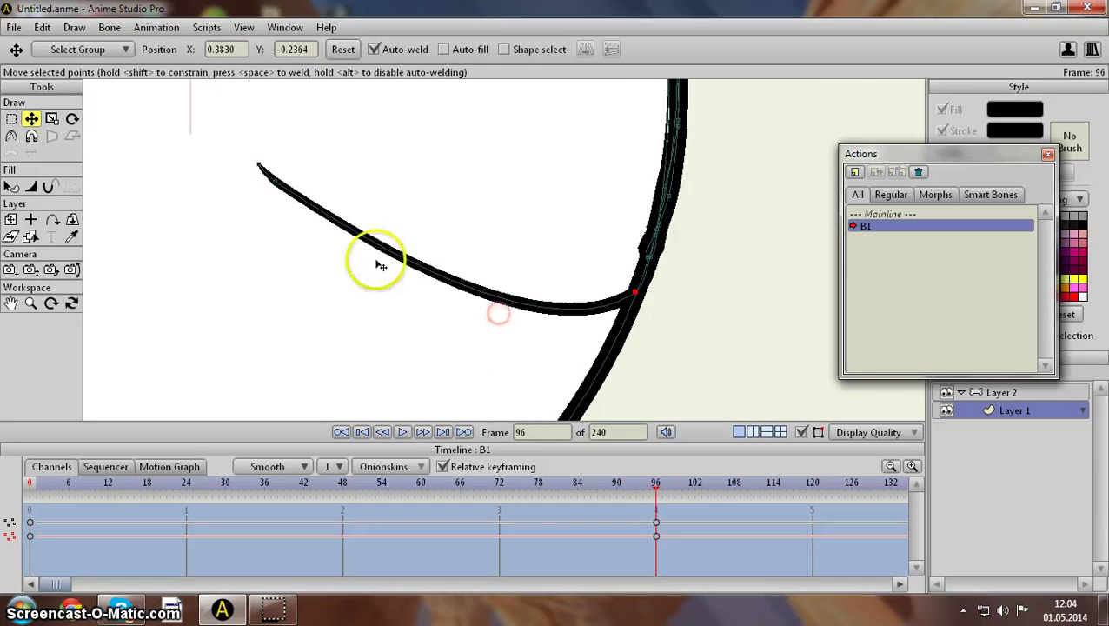
{"action": "left_click_drag", "start_coordinate": [275, 184], "coordinate": [632, 310]}
{"action": "left_click", "coordinate": [268, 170]}
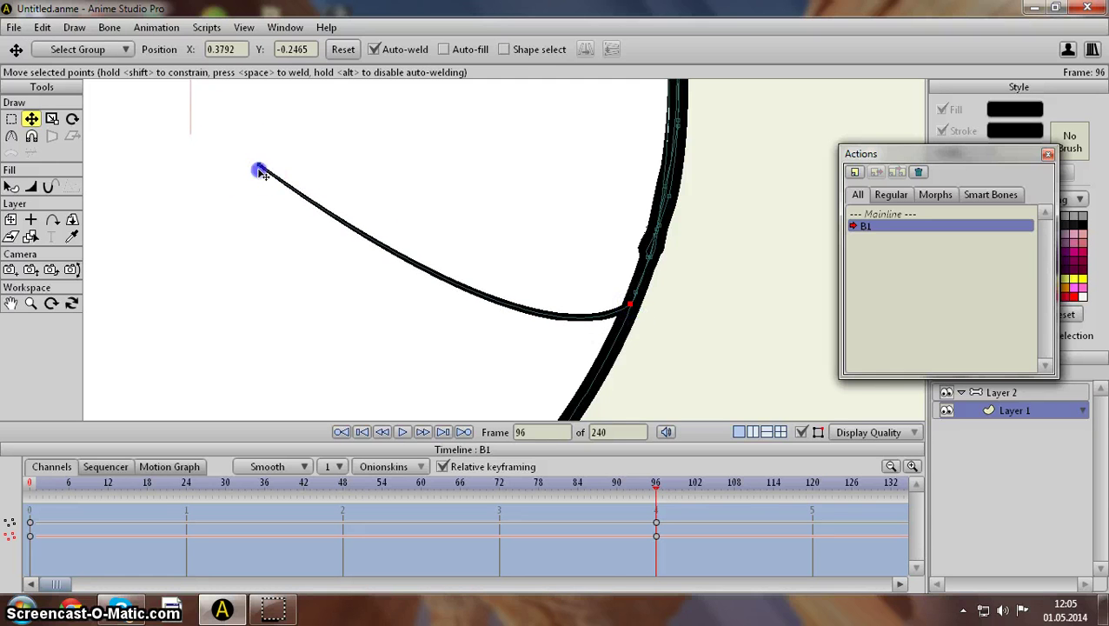
{"action": "left_click_drag", "start_coordinate": [262, 172], "coordinate": [550, 305]}
{"action": "left_click_drag", "start_coordinate": [620, 330], "coordinate": [616, 327]}
Step: Move the nose across the face at frame 96 so that it straddles the head's right edge
{"action": "scroll", "coordinate": [524, 253], "scroll_direction": "down", "scroll_amount": 5}
{"action": "left_click_drag", "start_coordinate": [438, 177], "coordinate": [584, 257]}
{"action": "left_click", "coordinate": [233, 324]}
{"action": "left_click_drag", "start_coordinate": [239, 327], "coordinate": [714, 277]}
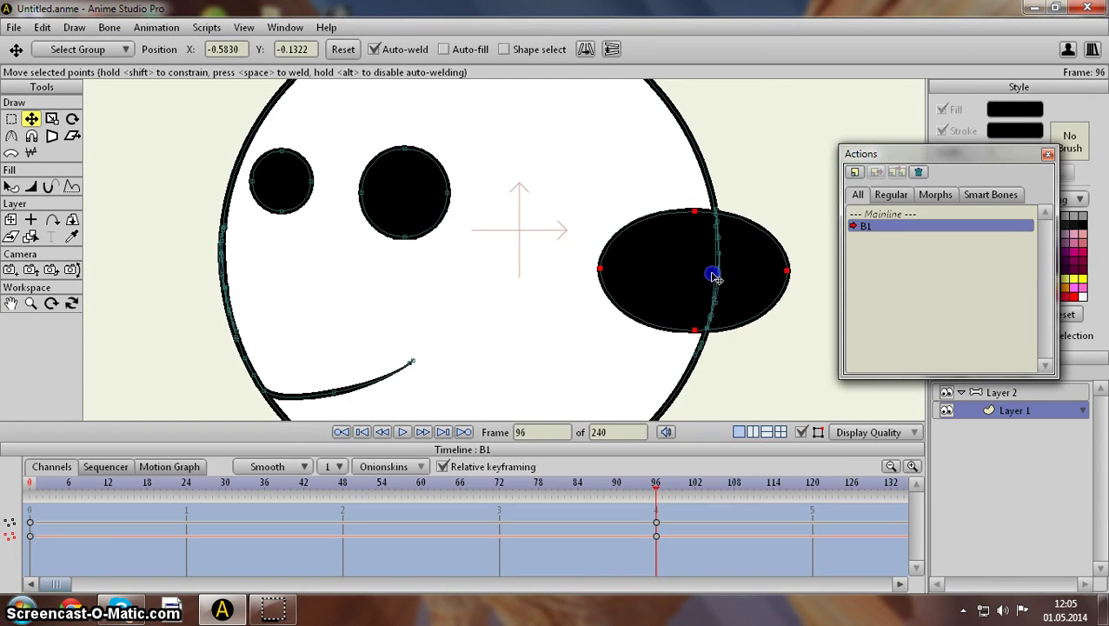
Step: Move the larger eye above the nose near the head's right edge at frame 96 and scale it down
{"action": "scroll", "coordinate": [452, 337], "scroll_direction": "down", "scroll_amount": 2}
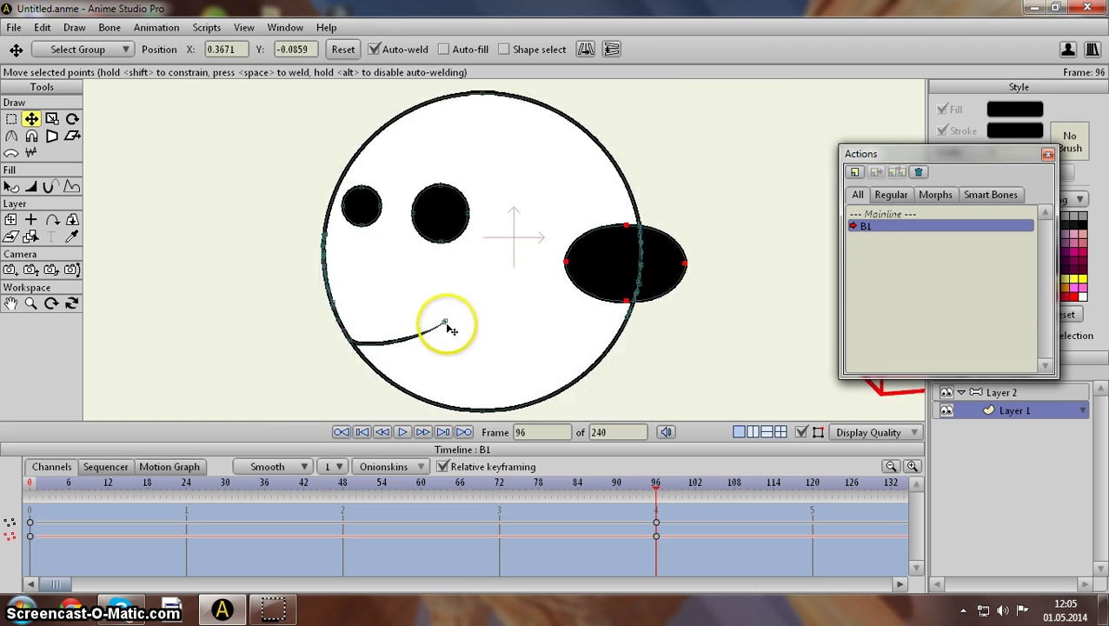
{"action": "left_click", "coordinate": [446, 191]}
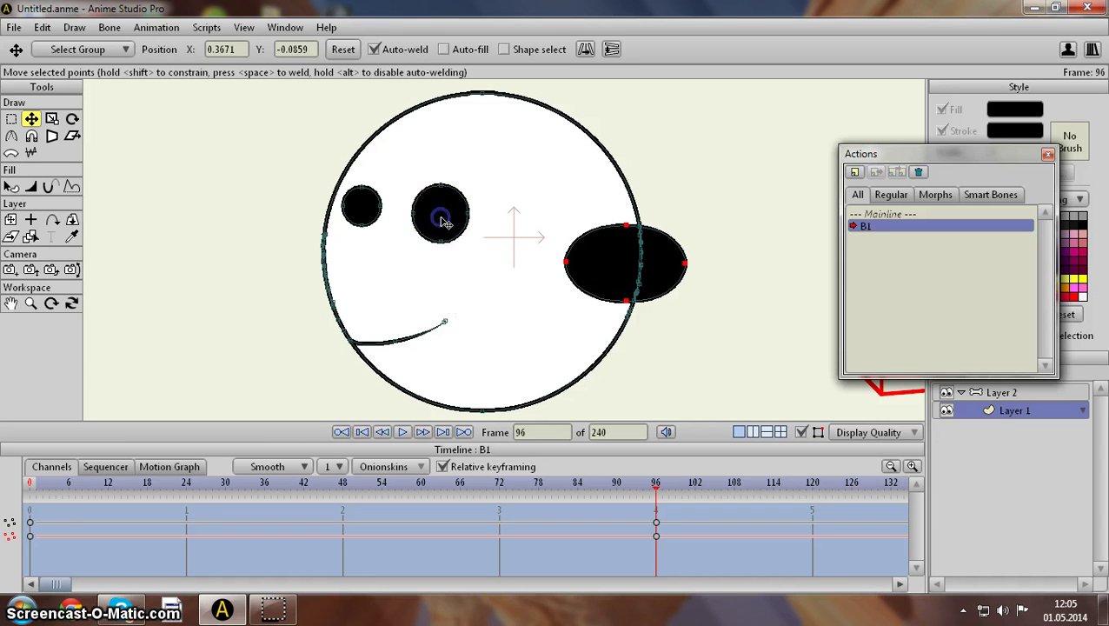
{"action": "left_click_drag", "start_coordinate": [441, 217], "coordinate": [589, 199]}
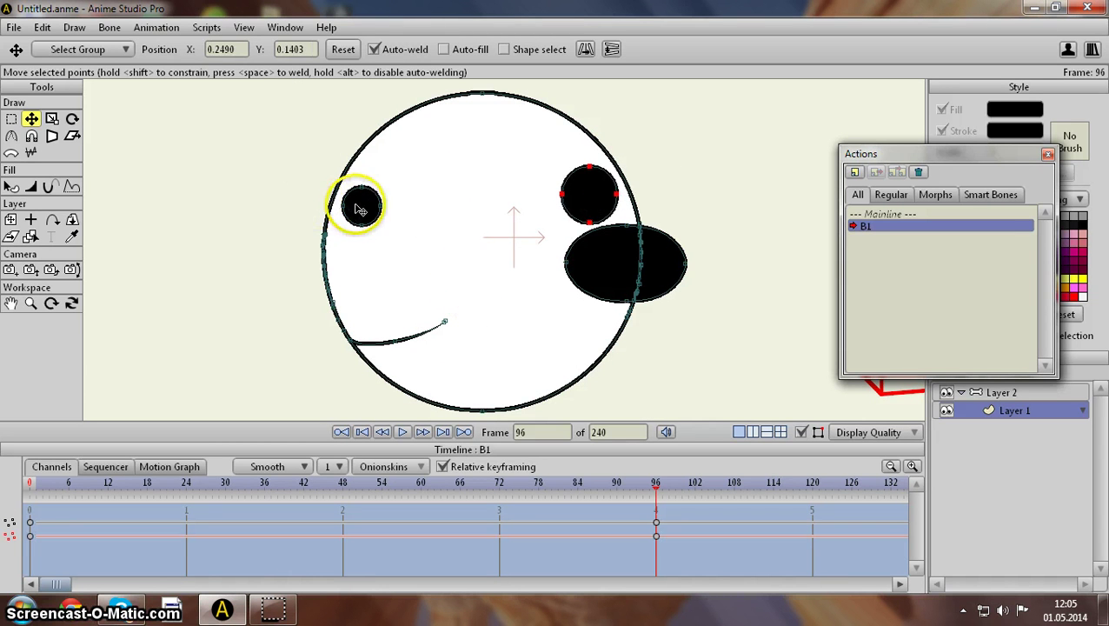
{"action": "mouse_move", "coordinate": [358, 205]}
{"action": "left_mouse_down"}
{"action": "mouse_move", "coordinate": [403, 214]}
{"action": "mouse_move", "coordinate": [367, 205]}
{"action": "left_mouse_up"}
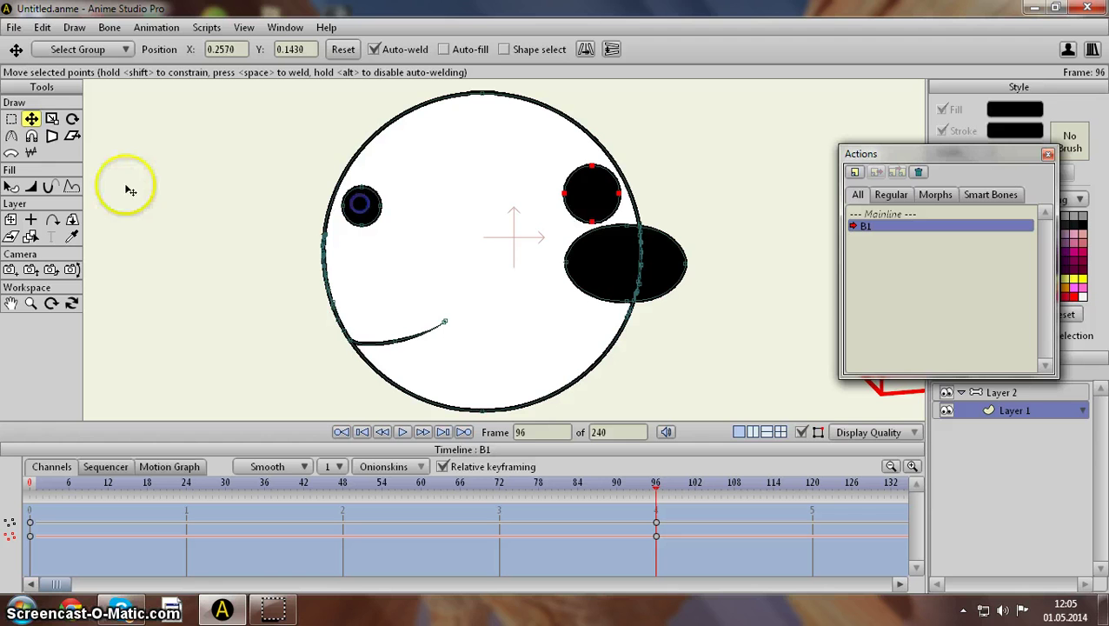
{"action": "left_click", "coordinate": [52, 118]}
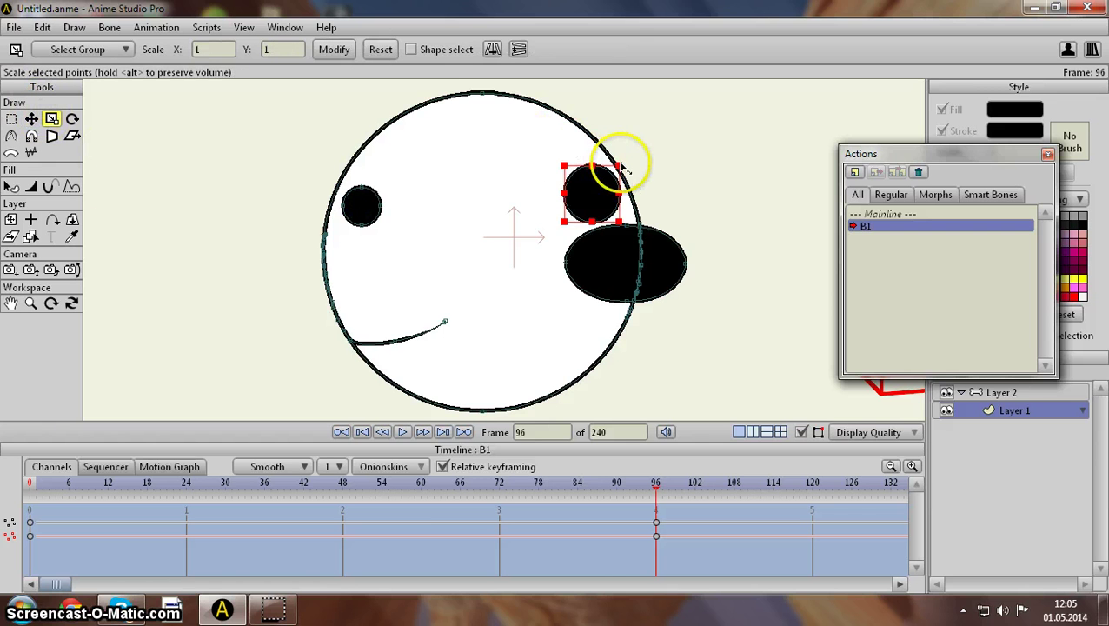
{"action": "left_click_drag", "start_coordinate": [623, 169], "coordinate": [609, 179]}
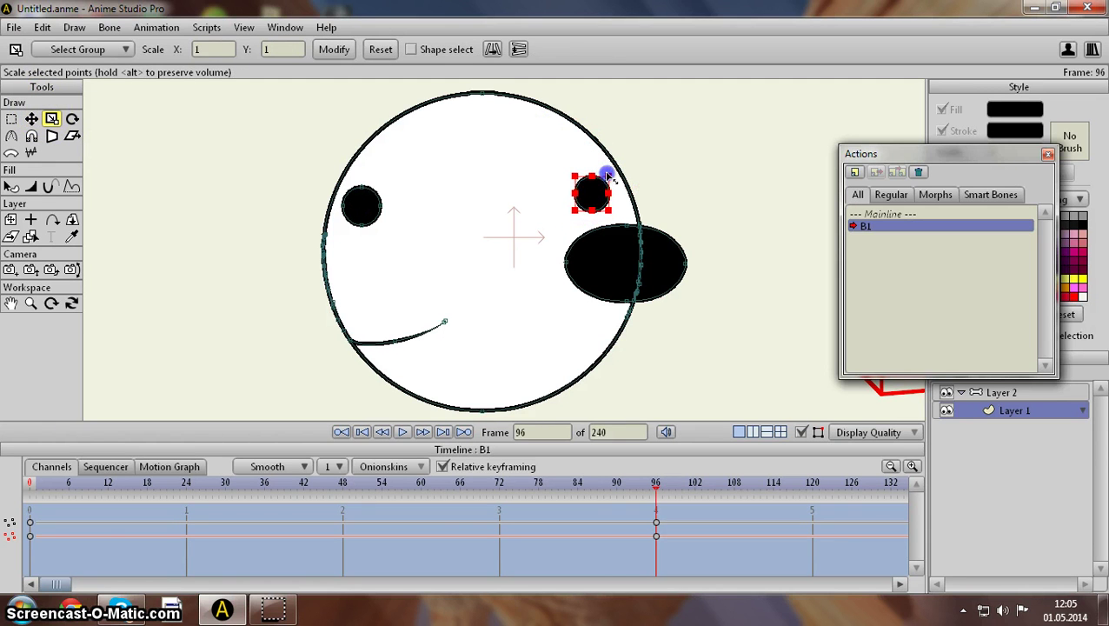
{"action": "left_click", "coordinate": [31, 118]}
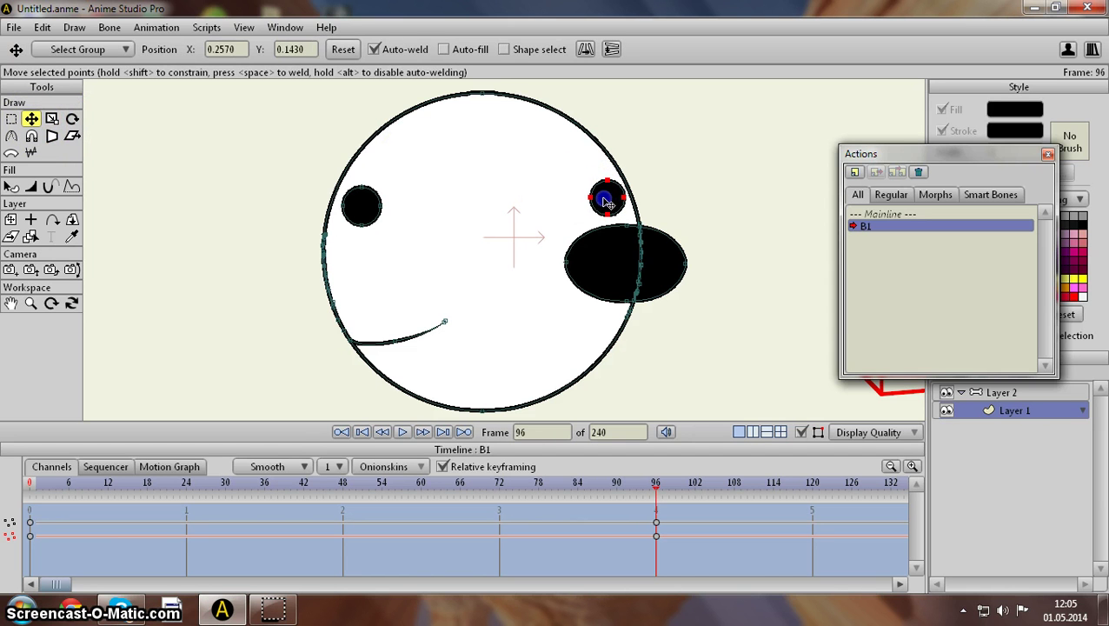
Step: Move the remaining left eye beside the small eye at frame 96 and scale it up as the nearer eye
{"action": "left_click_drag", "start_coordinate": [331, 192], "coordinate": [539, 203]}
{"action": "left_click", "coordinate": [51, 119]}
{"action": "left_click", "coordinate": [30, 118]}
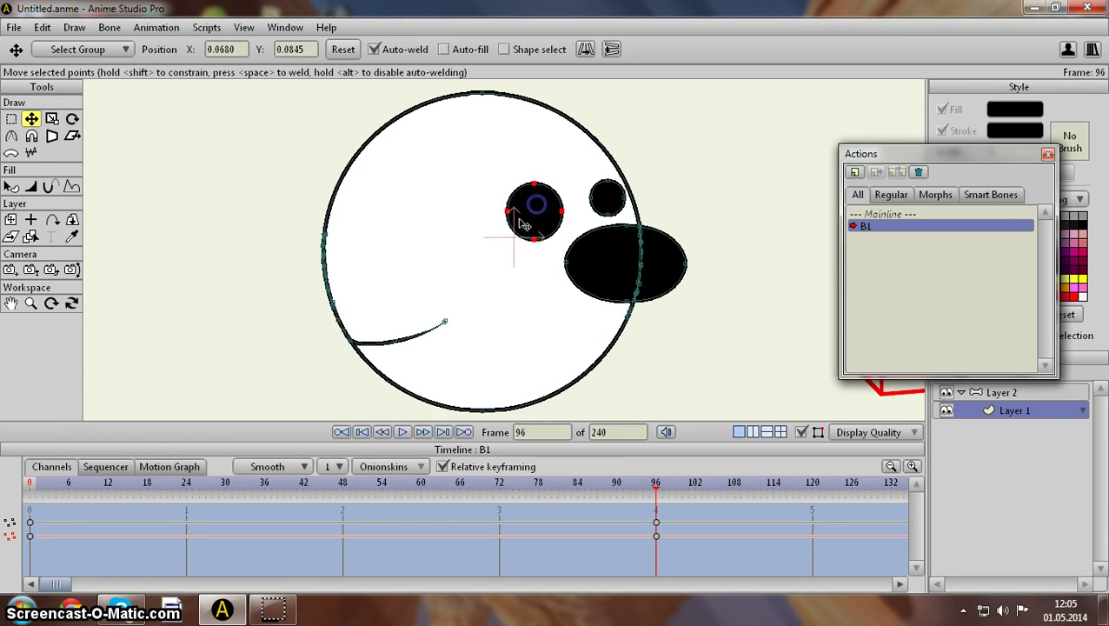
Step: Move the mouth beneath the nose at frame 96 and reshape it to curve from the cheek to the head's right edge
{"action": "left_click", "coordinate": [385, 340]}
{"action": "left_click", "coordinate": [379, 348]}
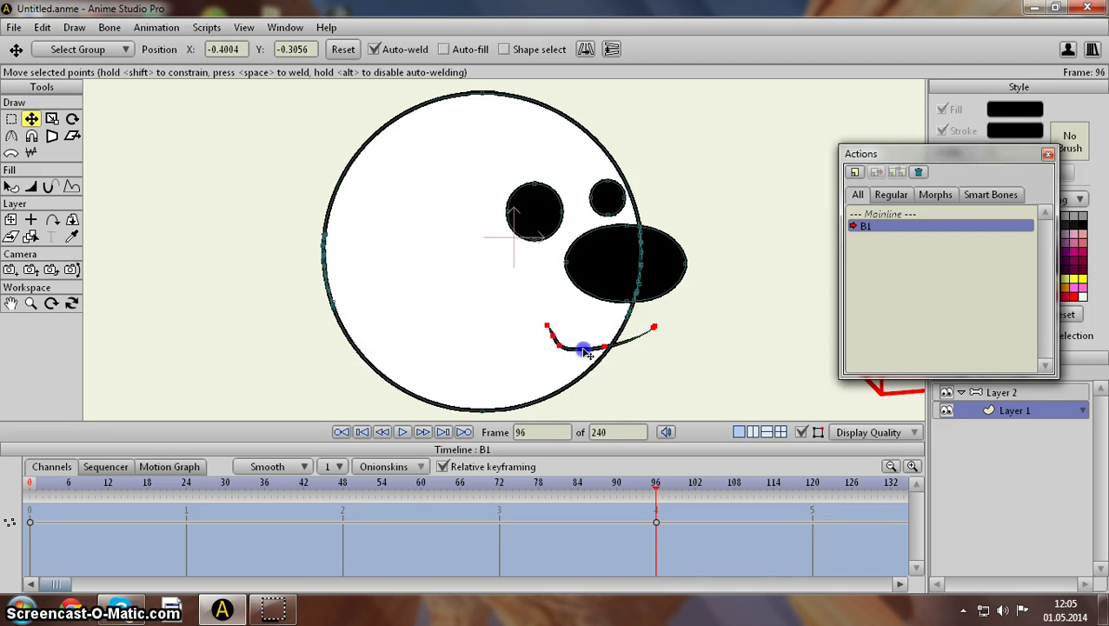
{"action": "scroll", "coordinate": [569, 346], "scroll_direction": "up", "scroll_amount": 3}
{"action": "left_click_drag", "start_coordinate": [584, 348], "coordinate": [409, 313]}
{"action": "scroll", "coordinate": [400, 177], "scroll_direction": "up", "scroll_amount": 4}
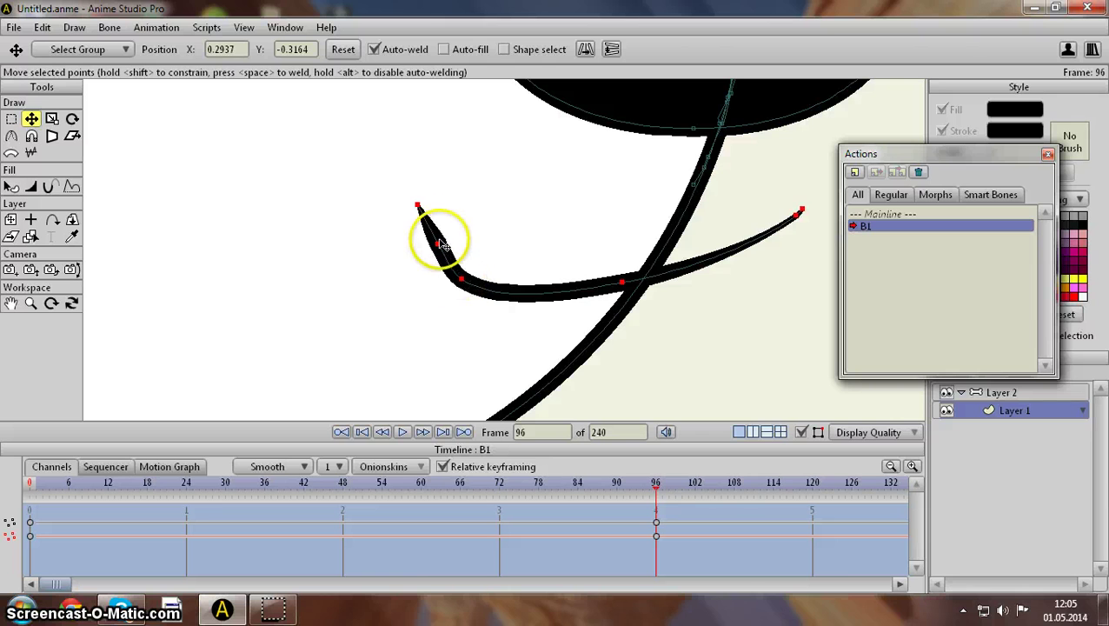
{"action": "mouse_move", "coordinate": [434, 254]}
{"action": "left_mouse_down"}
{"action": "mouse_move", "coordinate": [462, 233]}
{"action": "mouse_move", "coordinate": [415, 255]}
{"action": "mouse_move", "coordinate": [431, 190]}
{"action": "mouse_move", "coordinate": [291, 238]}
{"action": "mouse_move", "coordinate": [282, 214]}
{"action": "left_mouse_up"}
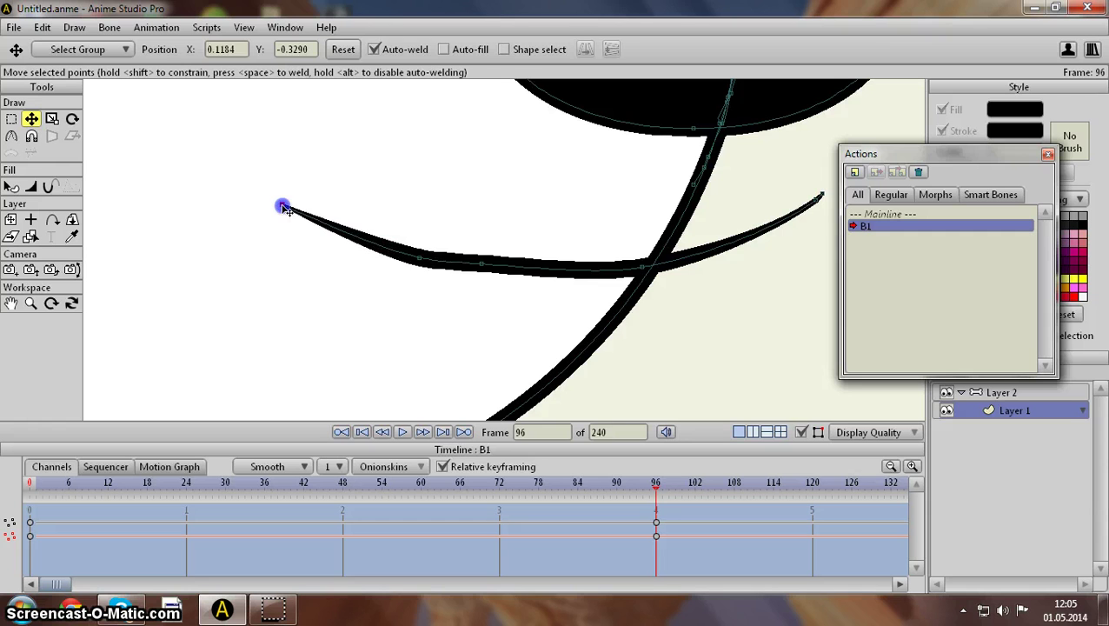
{"action": "left_click", "coordinate": [413, 254]}
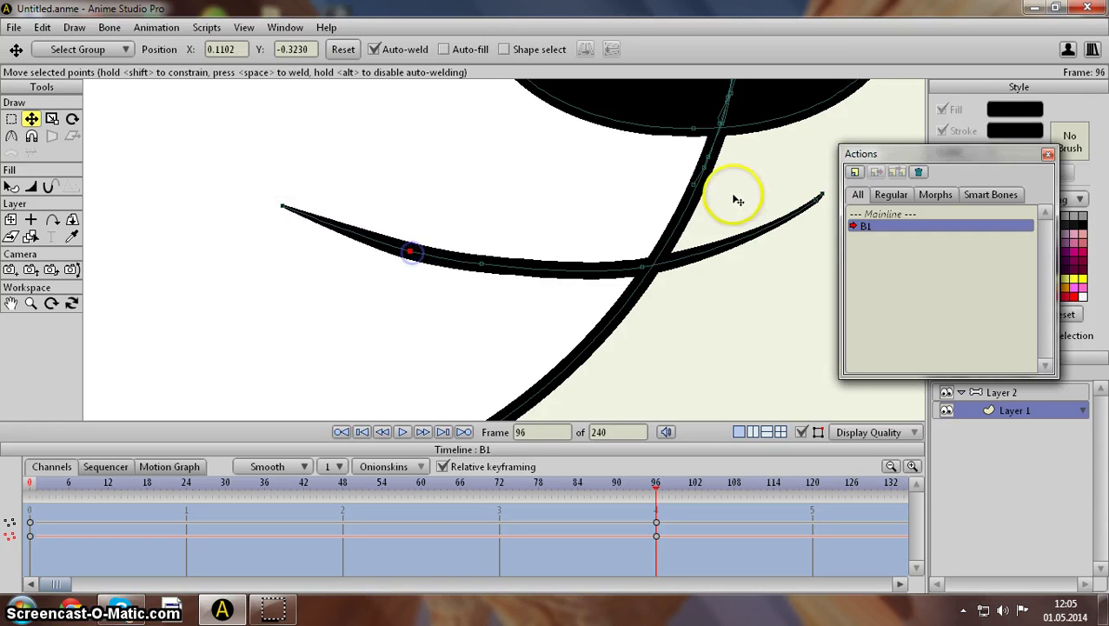
{"action": "left_click_drag", "start_coordinate": [806, 198], "coordinate": [706, 186]}
{"action": "left_click_drag", "start_coordinate": [806, 183], "coordinate": [708, 148]}
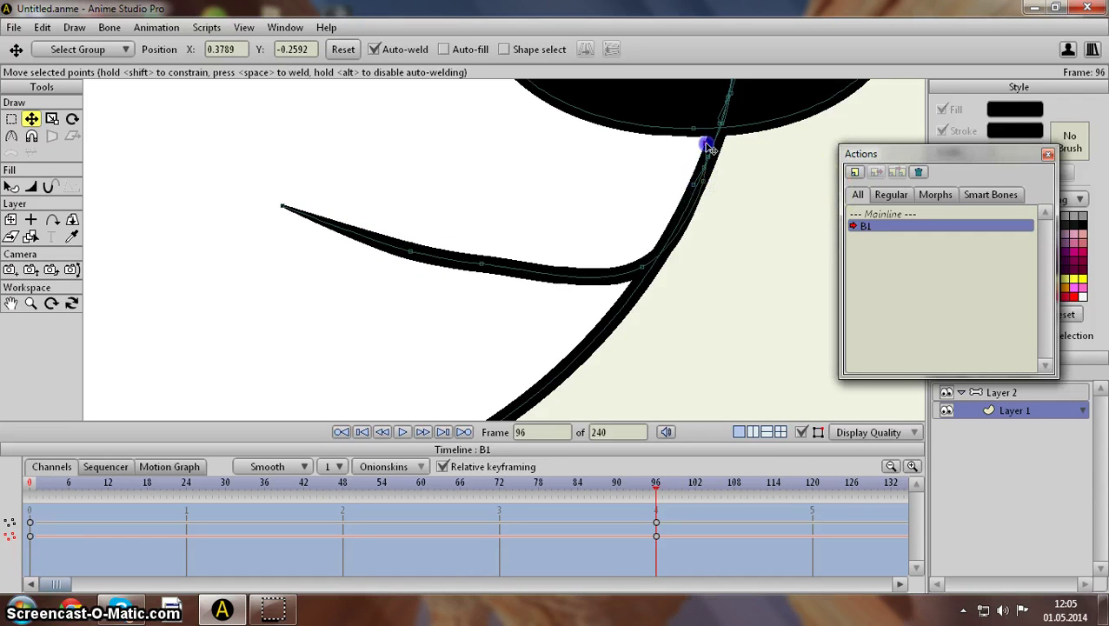
Step: Open the collapsed left ear at frame 96 by pulling its outer points away from the head's left edge
{"action": "scroll", "coordinate": [417, 217], "scroll_direction": "down", "scroll_amount": 5}
{"action": "left_click_drag", "start_coordinate": [369, 175], "coordinate": [511, 261]}
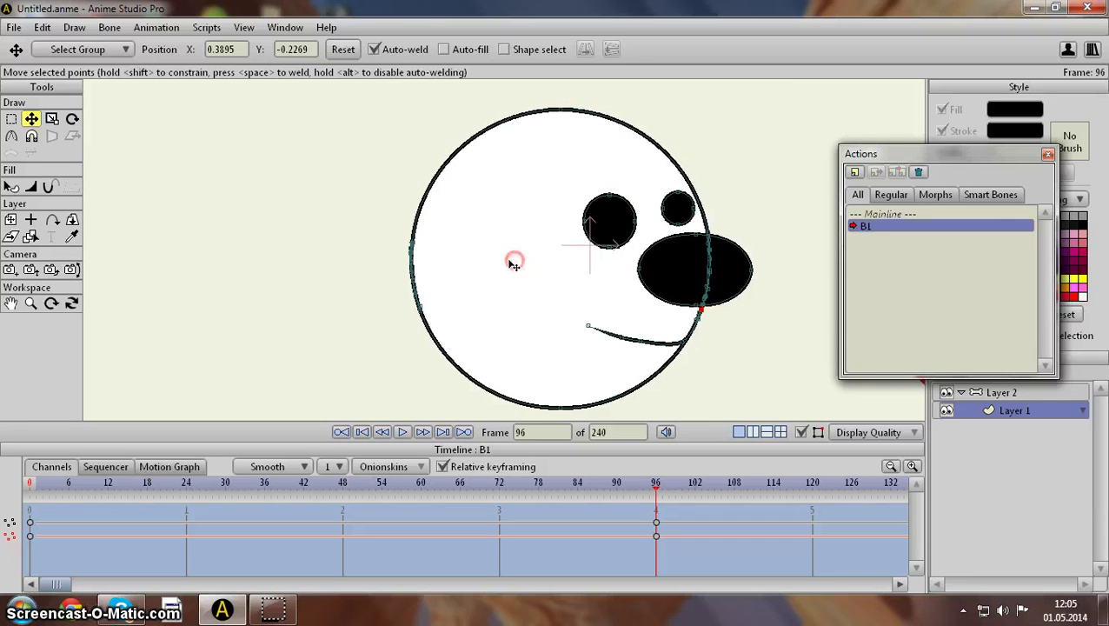
{"action": "scroll", "coordinate": [420, 256], "scroll_direction": "up", "scroll_amount": 5}
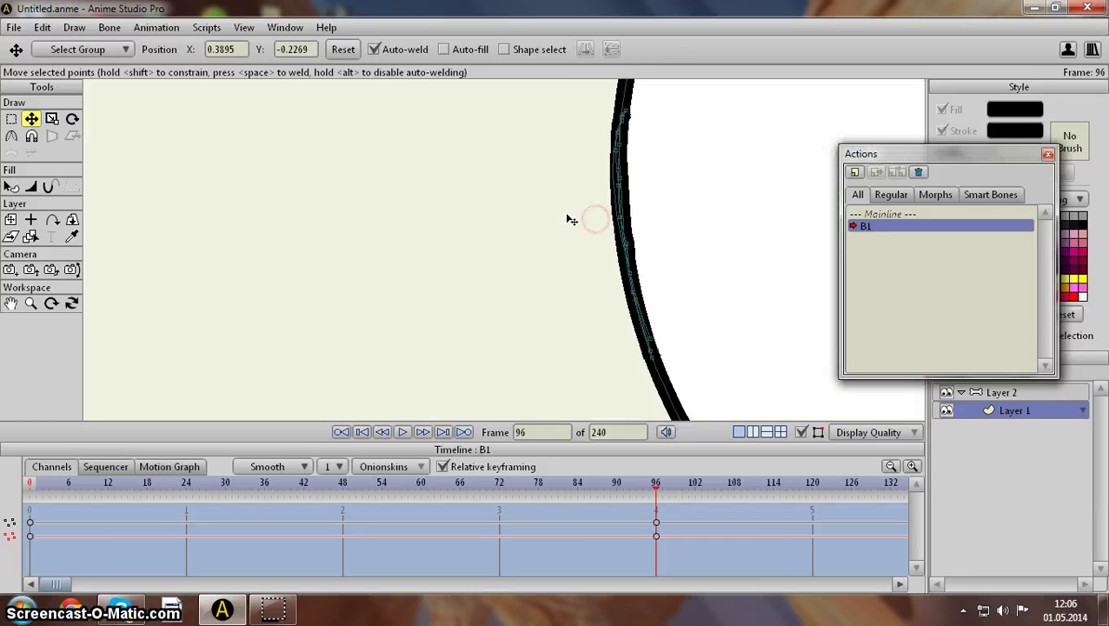
{"action": "mouse_move", "coordinate": [565, 236]}
{"action": "left_mouse_down"}
{"action": "mouse_move", "coordinate": [532, 198]}
{"action": "mouse_move", "coordinate": [391, 200]}
{"action": "mouse_move", "coordinate": [435, 146]}
{"action": "left_mouse_up"}
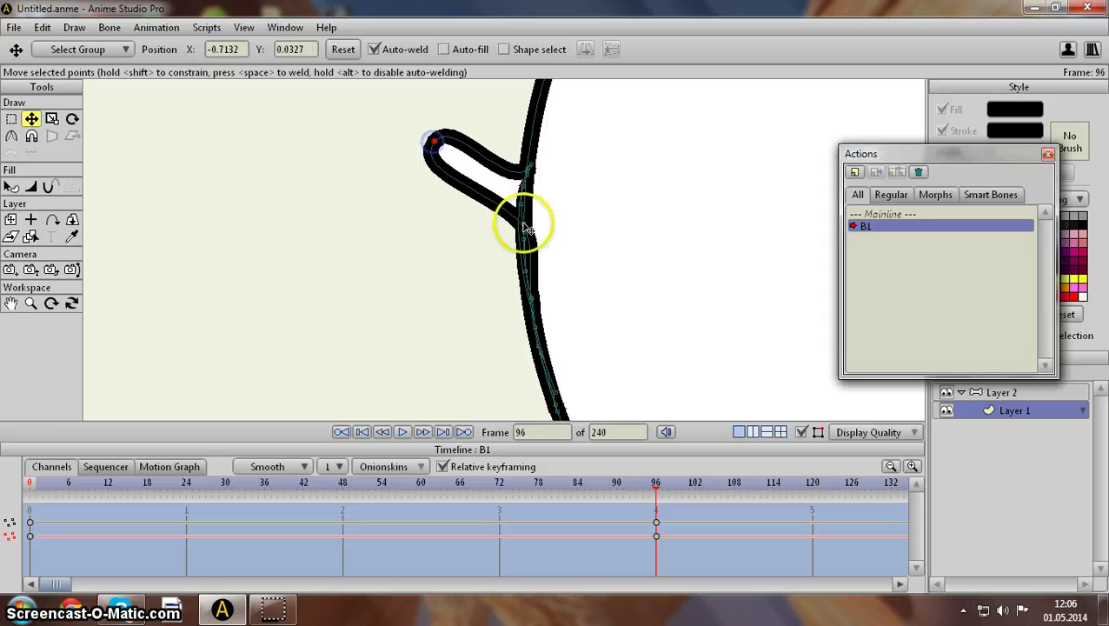
{"action": "left_click_drag", "start_coordinate": [525, 239], "coordinate": [418, 233]}
{"action": "left_click", "coordinate": [533, 299]}
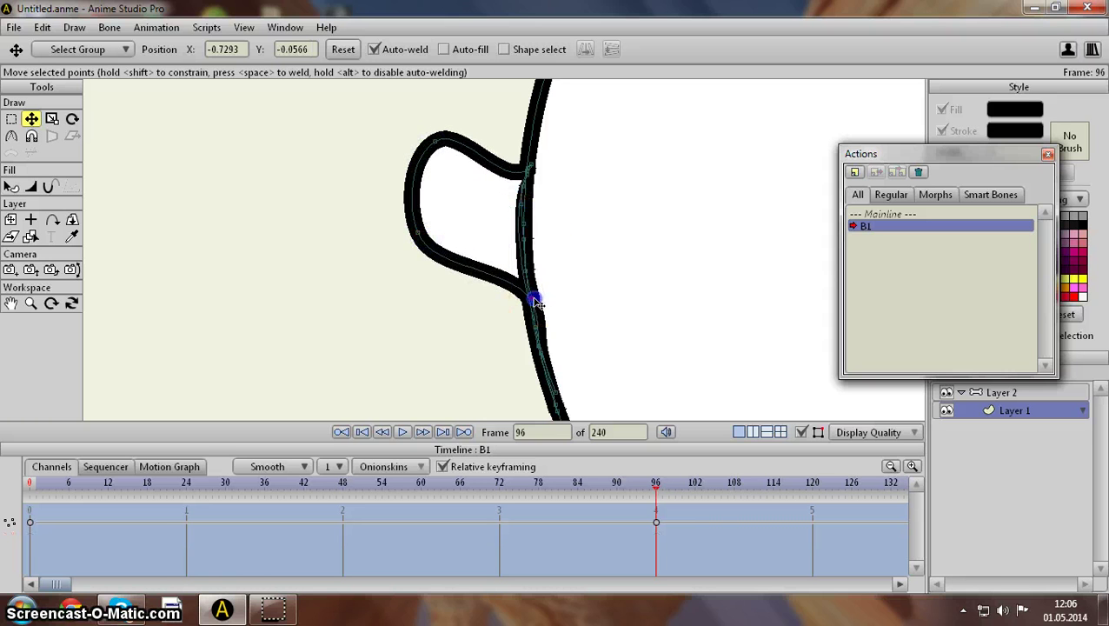
{"action": "mouse_move", "coordinate": [533, 299]}
{"action": "left_mouse_down"}
{"action": "mouse_move", "coordinate": [448, 324]}
{"action": "mouse_move", "coordinate": [578, 290]}
{"action": "mouse_move", "coordinate": [512, 294]}
{"action": "mouse_move", "coordinate": [522, 301]}
{"action": "mouse_move", "coordinate": [409, 329]}
{"action": "left_mouse_up"}
{"action": "key", "text": "ctrl+z"}
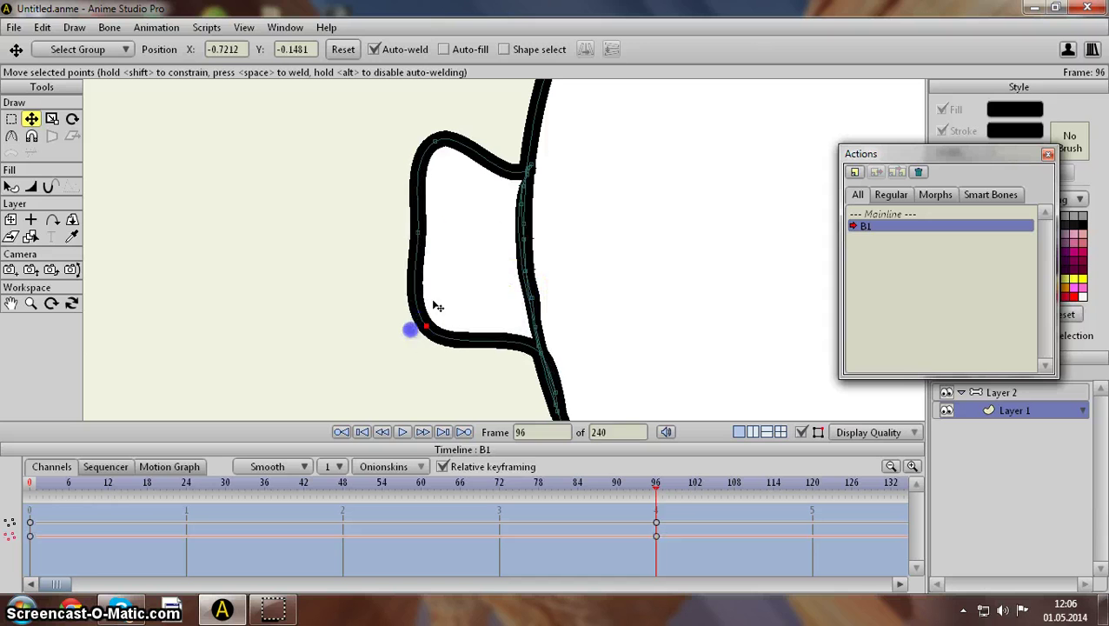
Step: Move the whole left ear outward from the head and reshape its lower and upper base ends
{"action": "left_click_drag", "start_coordinate": [470, 238], "coordinate": [332, 209]}
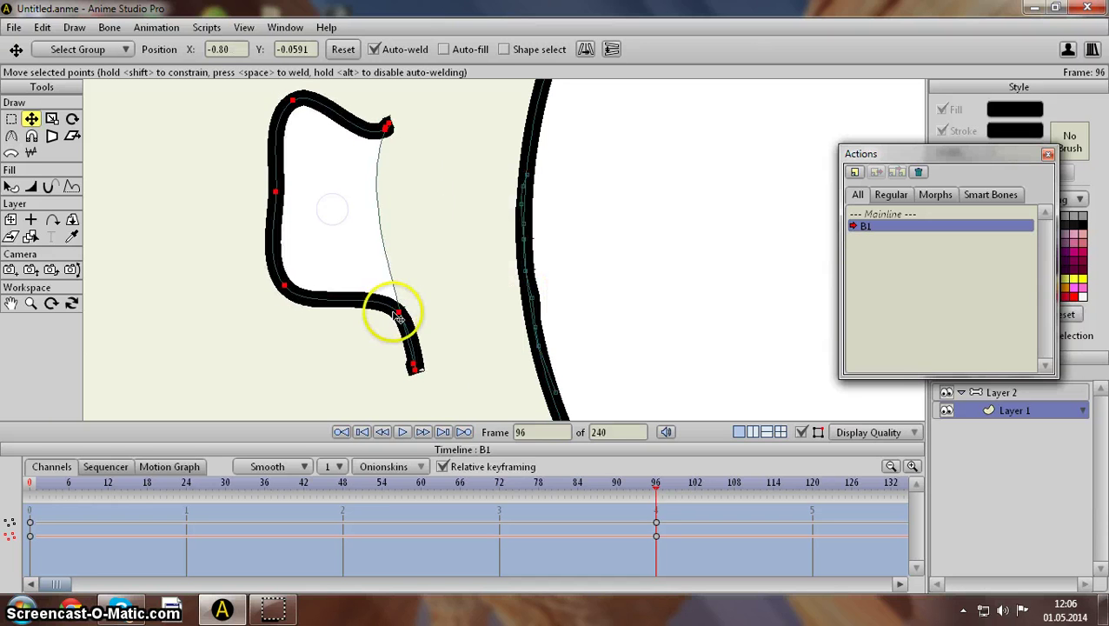
{"action": "left_click_drag", "start_coordinate": [398, 317], "coordinate": [372, 324]}
{"action": "left_click", "coordinate": [482, 353]}
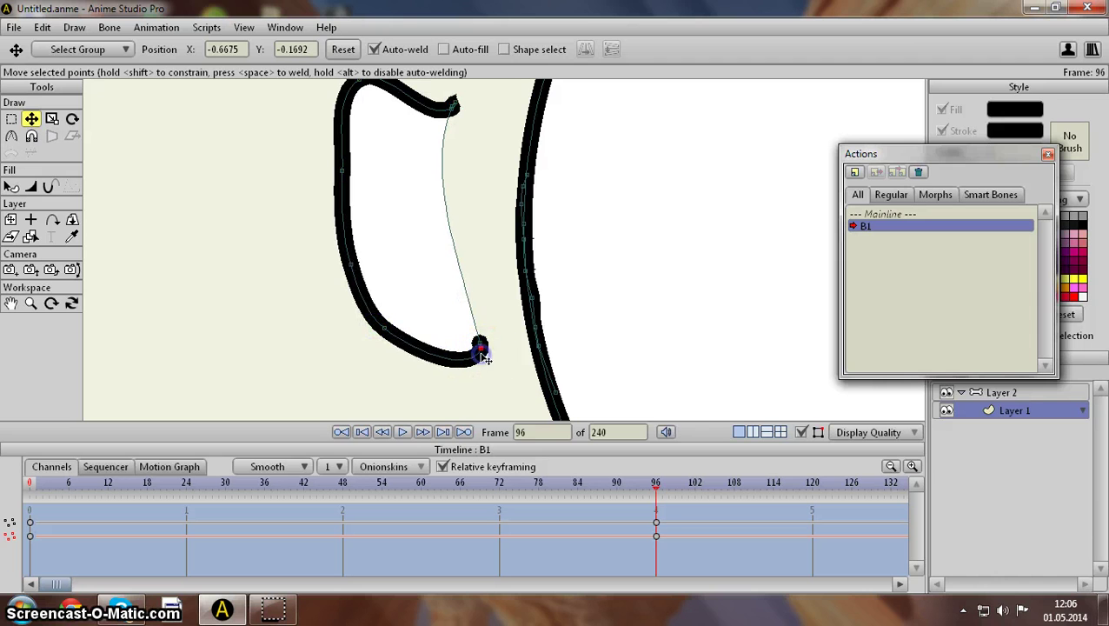
{"action": "left_click_drag", "start_coordinate": [484, 358], "coordinate": [463, 363]}
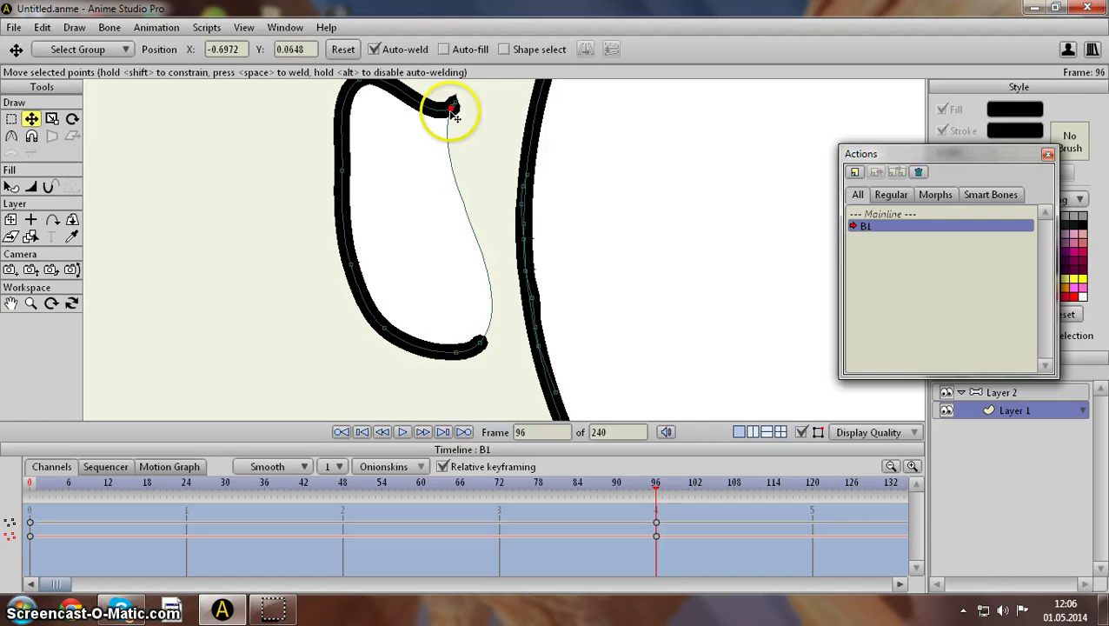
{"action": "mouse_move", "coordinate": [453, 111]}
{"action": "left_mouse_down"}
{"action": "mouse_move", "coordinate": [411, 93]}
{"action": "mouse_move", "coordinate": [440, 103]}
{"action": "mouse_move", "coordinate": [480, 197]}
{"action": "left_mouse_up"}
Step: Spread the left ear's outer points away from the head to round its outline at frame 96
{"action": "left_click_drag", "start_coordinate": [433, 142], "coordinate": [409, 174]}
{"action": "mouse_move", "coordinate": [415, 233]}
{"action": "left_mouse_down"}
{"action": "mouse_move", "coordinate": [373, 253]}
{"action": "mouse_move", "coordinate": [373, 241]}
{"action": "left_mouse_up"}
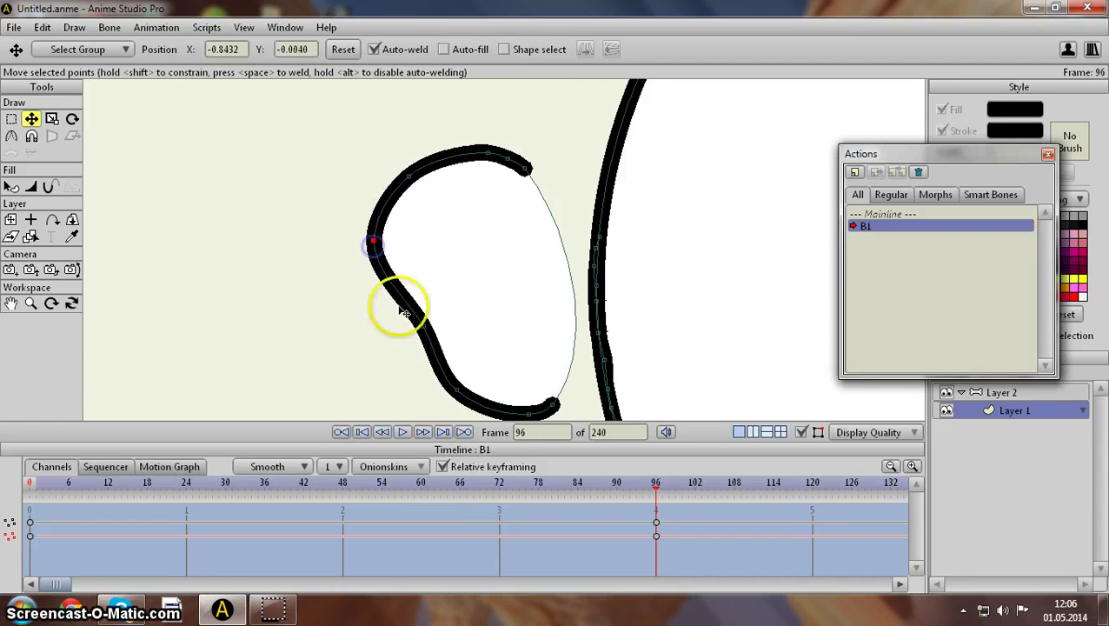
{"action": "left_click_drag", "start_coordinate": [422, 328], "coordinate": [374, 326]}
{"action": "left_click_drag", "start_coordinate": [456, 388], "coordinate": [448, 404]}
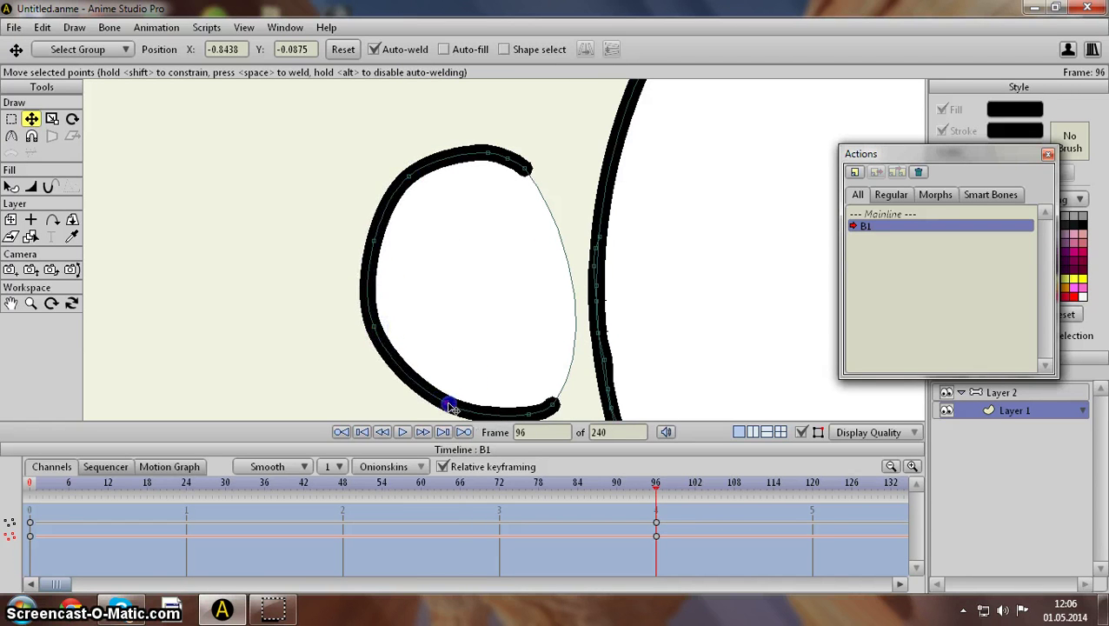
Step: Enlarge the upper part of the left ear outward and smooth its outline down to the lower curve at frame 96
{"action": "left_click_drag", "start_coordinate": [447, 285], "coordinate": [408, 254]}
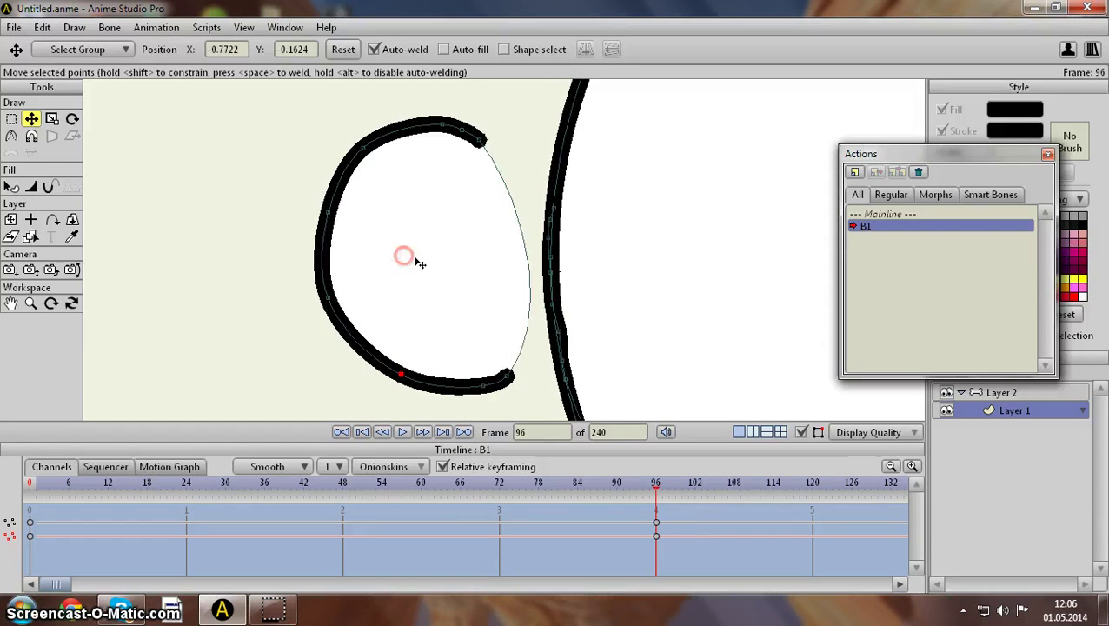
{"action": "left_click_drag", "start_coordinate": [371, 155], "coordinate": [317, 129]}
{"action": "left_click_drag", "start_coordinate": [435, 129], "coordinate": [396, 122]}
{"action": "left_click_drag", "start_coordinate": [461, 129], "coordinate": [449, 128]}
{"action": "left_click_drag", "start_coordinate": [327, 213], "coordinate": [278, 190]}
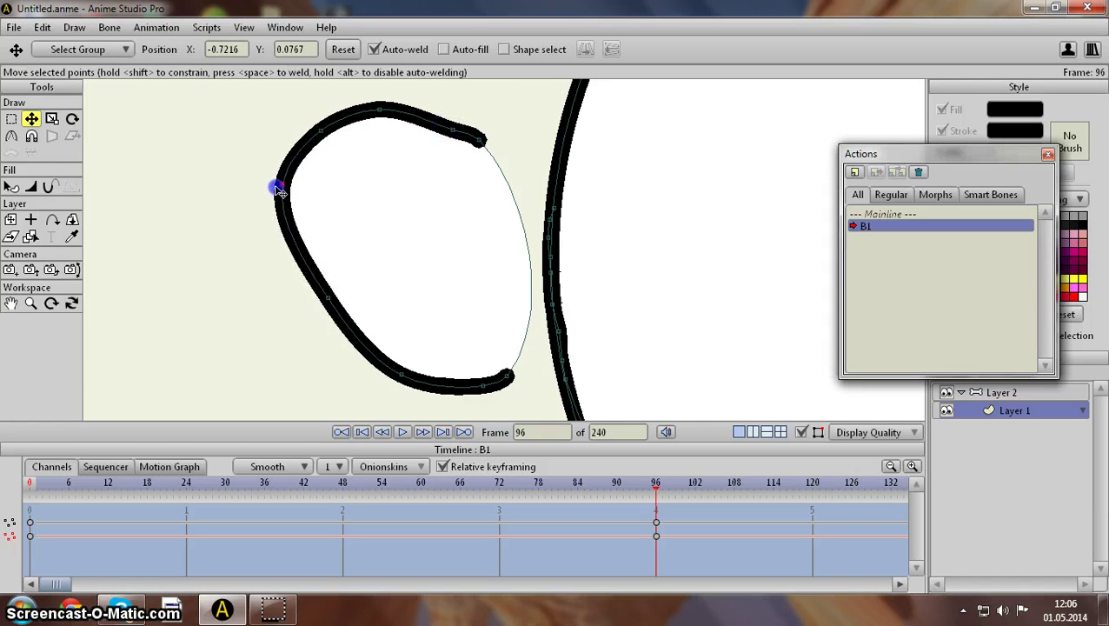
{"action": "left_click_drag", "start_coordinate": [320, 142], "coordinate": [311, 131]}
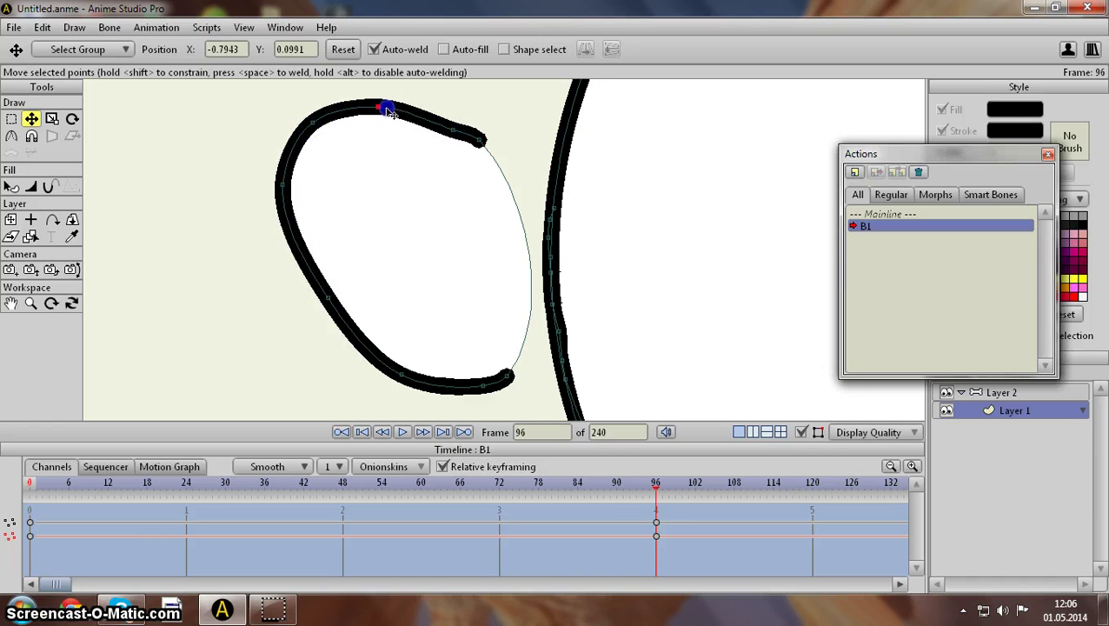
{"action": "left_click_drag", "start_coordinate": [332, 298], "coordinate": [314, 302]}
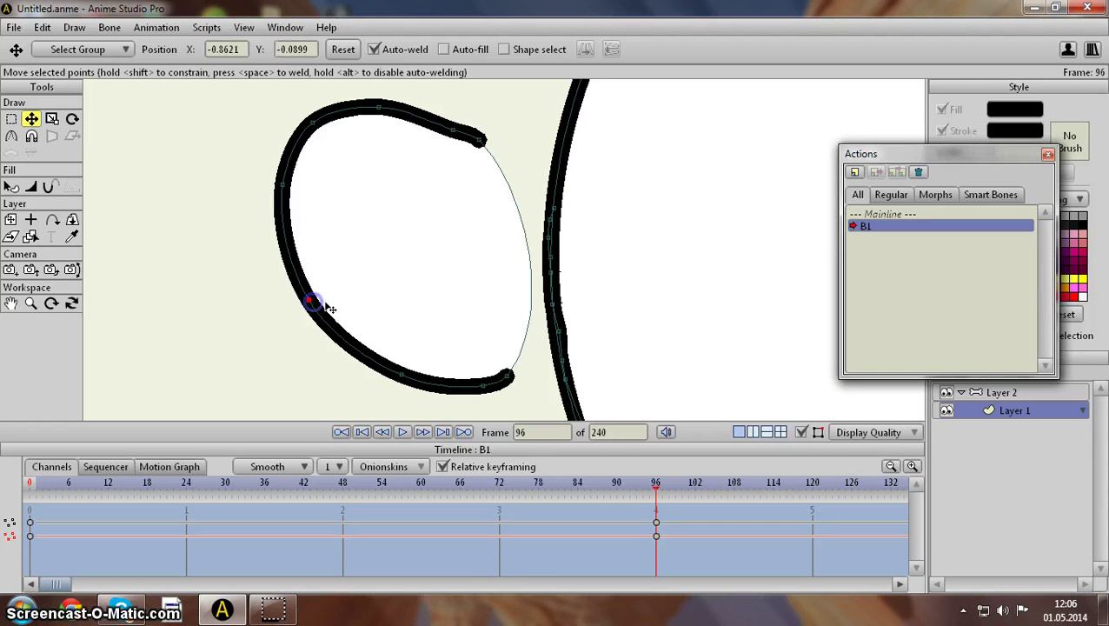
{"action": "left_click_drag", "start_coordinate": [453, 129], "coordinate": [486, 139]}
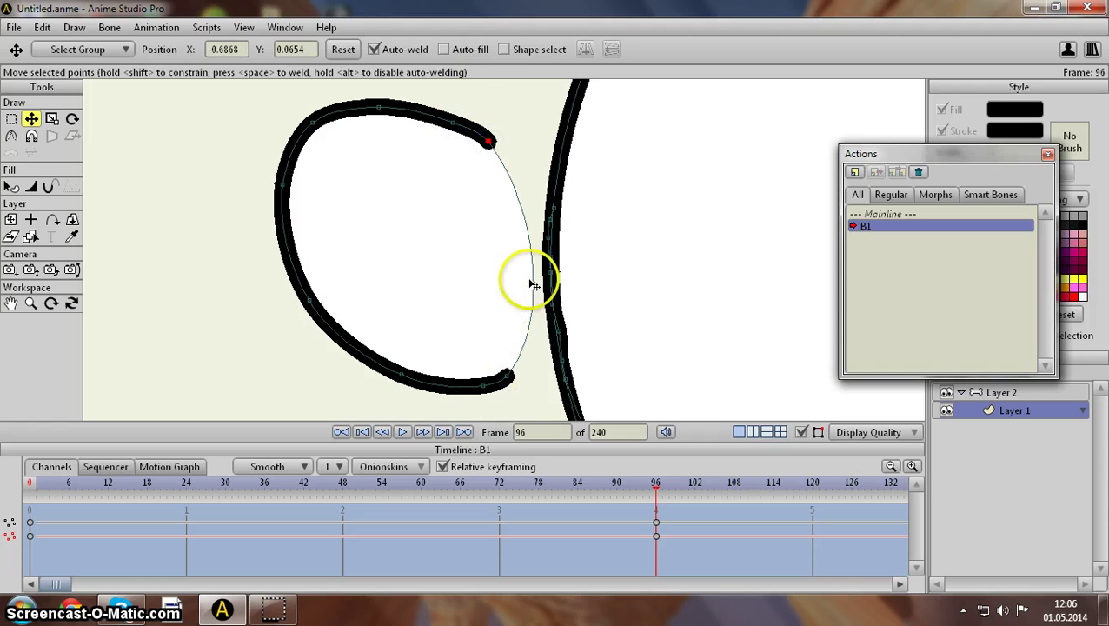
Step: Pull the collapsed inner-line points off the head's left edge into the left ear at frame 96, forming an inner curve
{"action": "left_click_drag", "start_coordinate": [551, 243], "coordinate": [519, 176]}
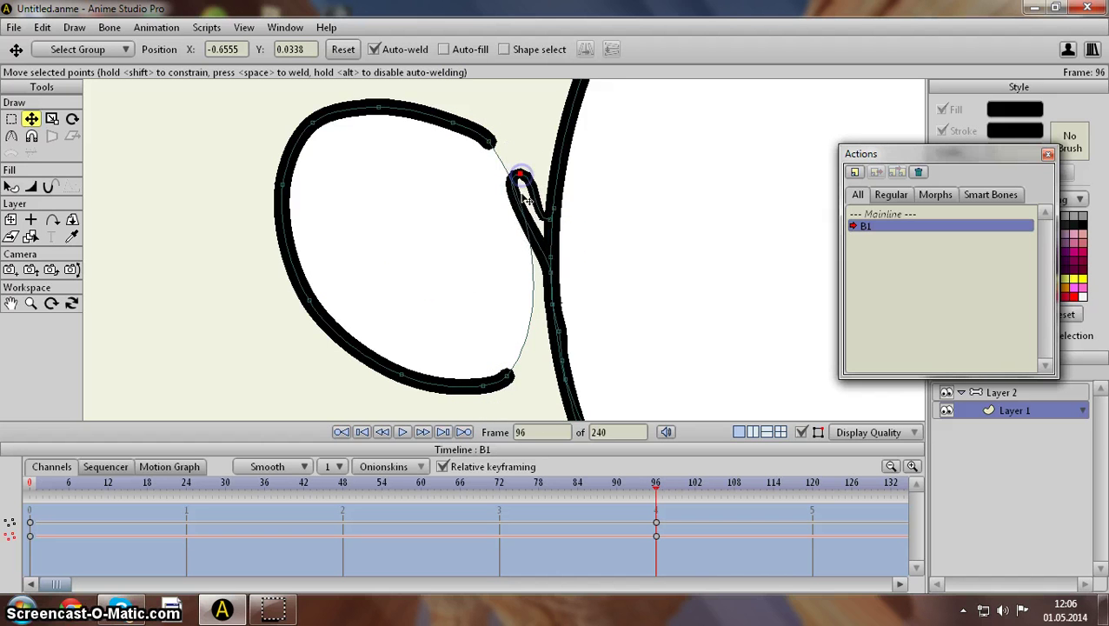
{"action": "left_click", "coordinate": [514, 209]}
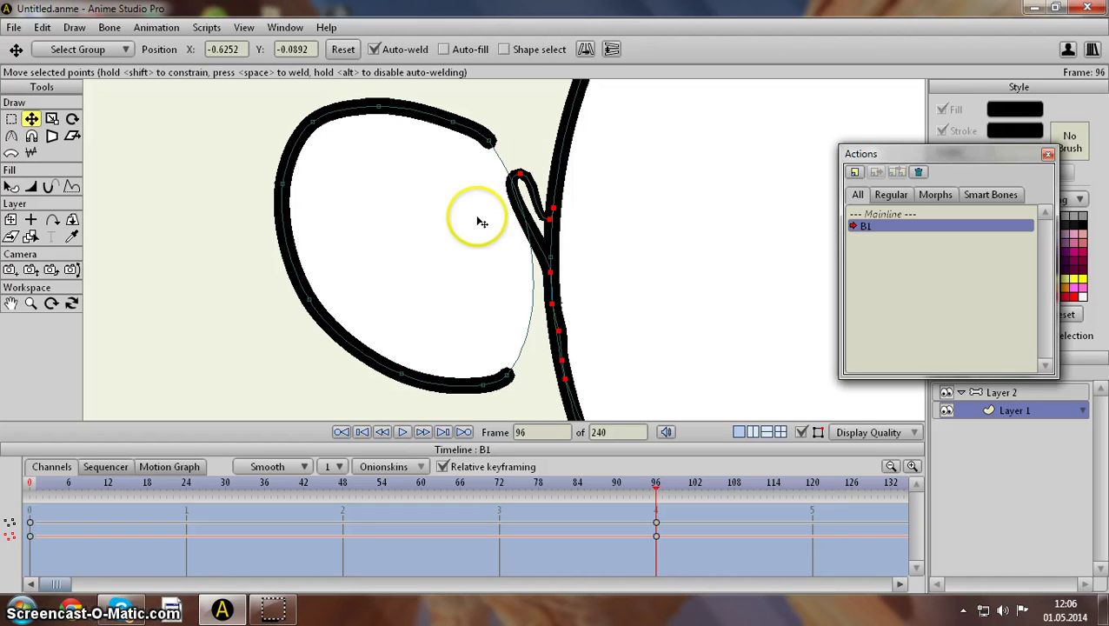
{"action": "mouse_move", "coordinate": [541, 199]}
{"action": "left_mouse_down"}
{"action": "mouse_move", "coordinate": [396, 198]}
{"action": "mouse_move", "coordinate": [409, 186]}
{"action": "mouse_move", "coordinate": [438, 254]}
{"action": "mouse_move", "coordinate": [493, 308]}
{"action": "mouse_move", "coordinate": [499, 300]}
{"action": "mouse_move", "coordinate": [507, 328]}
{"action": "mouse_move", "coordinate": [473, 318]}
{"action": "mouse_move", "coordinate": [431, 258]}
{"action": "left_mouse_up"}
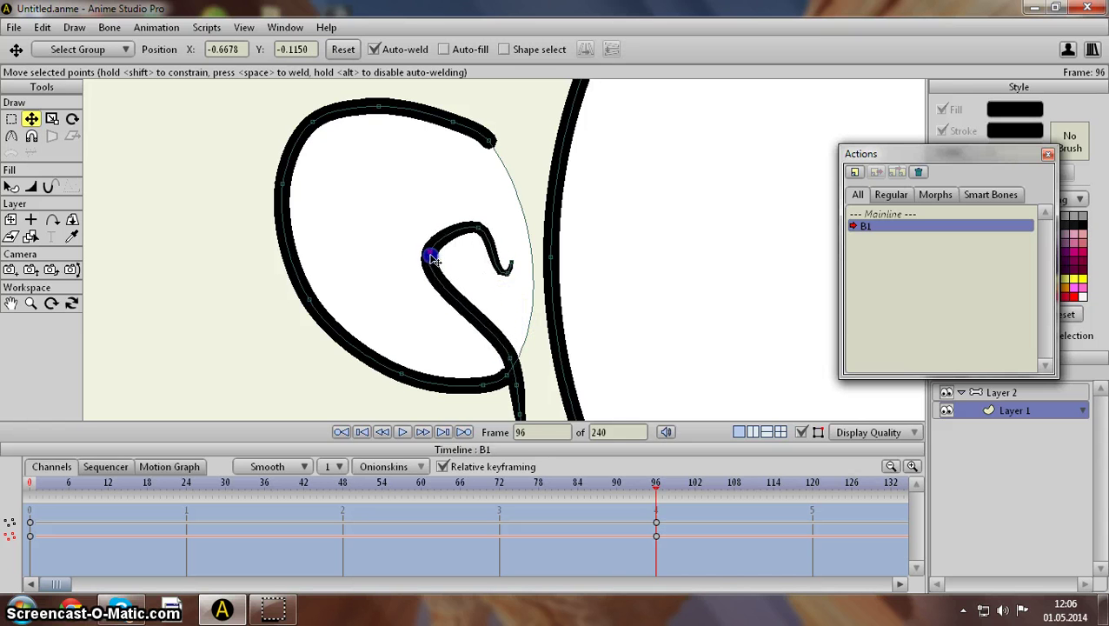
{"action": "left_click_drag", "start_coordinate": [499, 356], "coordinate": [391, 259]}
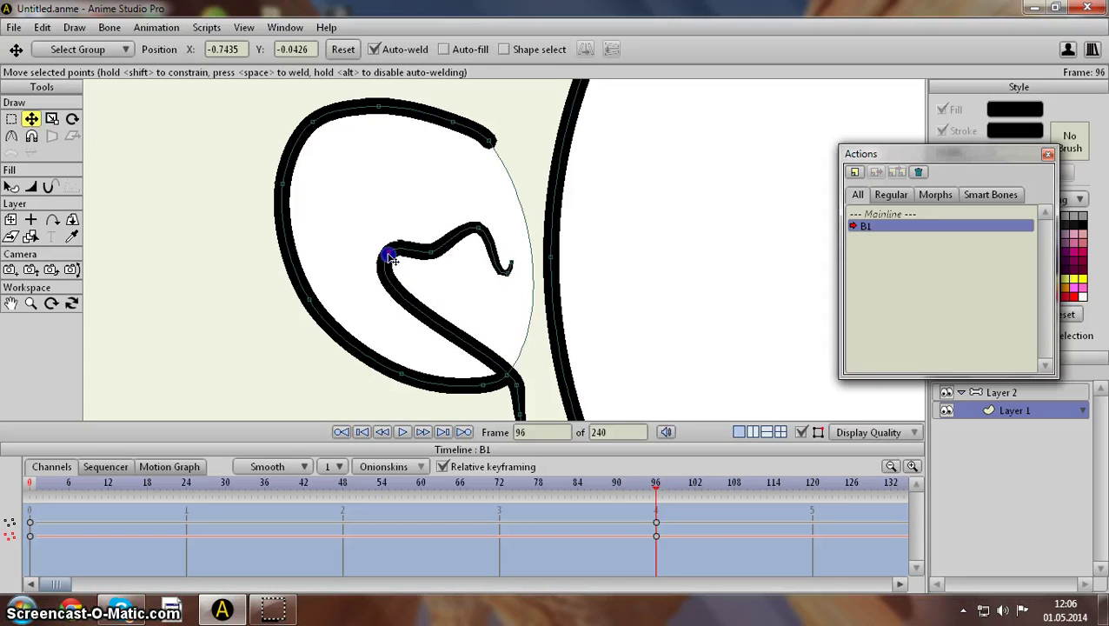
{"action": "mouse_move", "coordinate": [519, 376]}
{"action": "left_mouse_down"}
{"action": "mouse_move", "coordinate": [508, 382]}
{"action": "mouse_move", "coordinate": [383, 308]}
{"action": "mouse_move", "coordinate": [355, 236]}
{"action": "left_mouse_up"}
{"action": "mouse_move", "coordinate": [448, 346]}
{"action": "left_mouse_down"}
{"action": "mouse_move", "coordinate": [441, 272]}
{"action": "mouse_move", "coordinate": [450, 292]}
{"action": "left_mouse_up"}
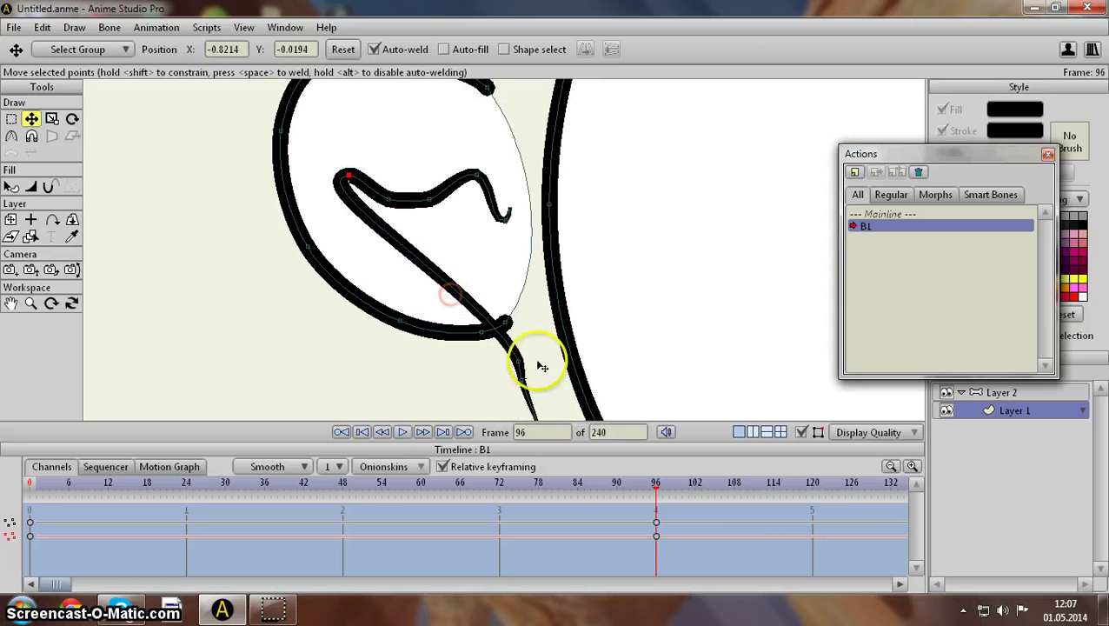
{"action": "mouse_move", "coordinate": [519, 361]}
{"action": "left_mouse_down"}
{"action": "mouse_move", "coordinate": [363, 168]}
{"action": "mouse_move", "coordinate": [354, 139]}
{"action": "left_mouse_up"}
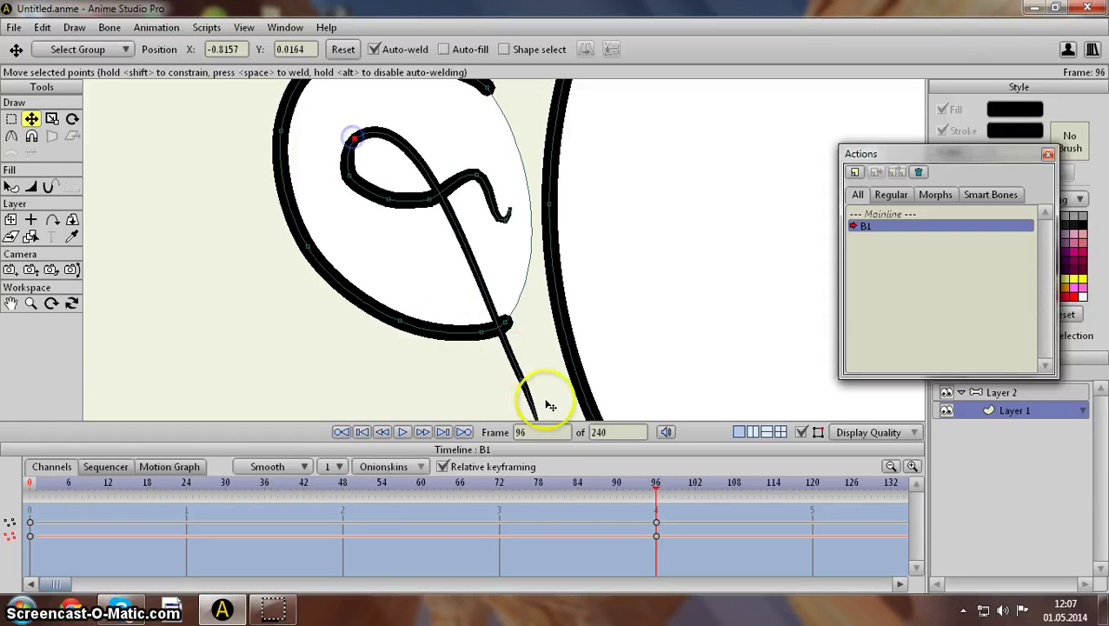
{"action": "mouse_move", "coordinate": [532, 391]}
{"action": "left_mouse_down"}
{"action": "mouse_move", "coordinate": [529, 354]}
{"action": "mouse_move", "coordinate": [544, 391]}
{"action": "mouse_move", "coordinate": [488, 213]}
{"action": "mouse_move", "coordinate": [419, 93]}
{"action": "left_mouse_up"}
{"action": "left_click_drag", "start_coordinate": [522, 351], "coordinate": [407, 112]}
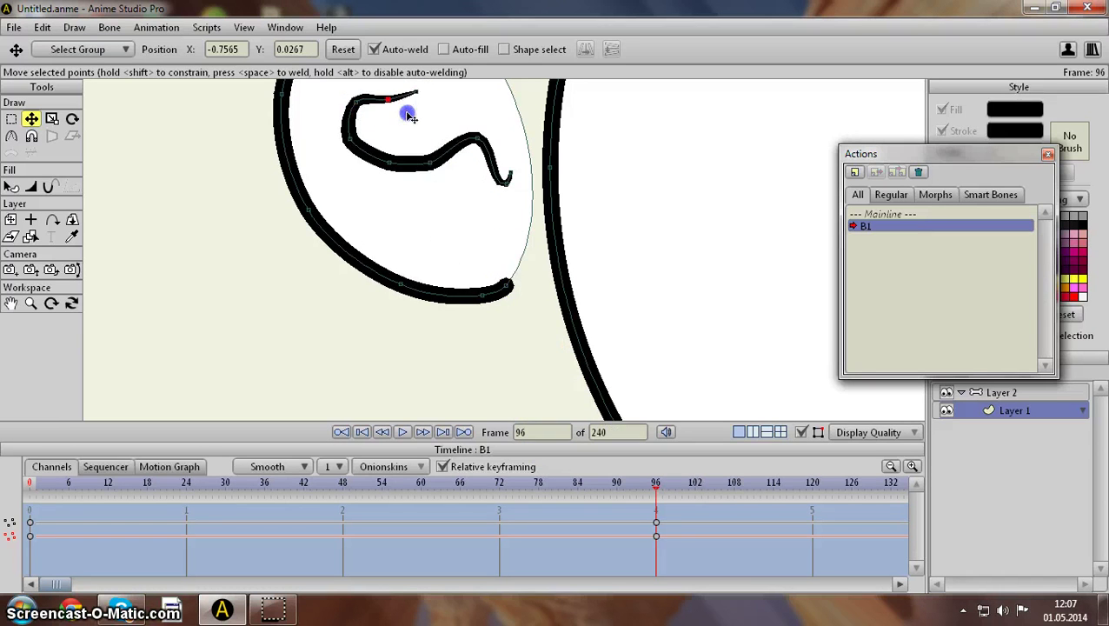
Step: Reposition the points of the left ear's inner line to round it into a smooth curl at frame 96
{"action": "left_click_drag", "start_coordinate": [414, 154], "coordinate": [461, 276]}
{"action": "scroll", "coordinate": [513, 336], "scroll_direction": "up", "scroll_amount": 3}
{"action": "left_click_drag", "start_coordinate": [609, 401], "coordinate": [108, 222]}
{"action": "scroll", "coordinate": [483, 223], "scroll_direction": "down", "scroll_amount": 1}
{"action": "scroll", "coordinate": [484, 222], "scroll_direction": "down", "scroll_amount": 6}
{"action": "scroll", "coordinate": [488, 234], "scroll_direction": "up", "scroll_amount": 3}
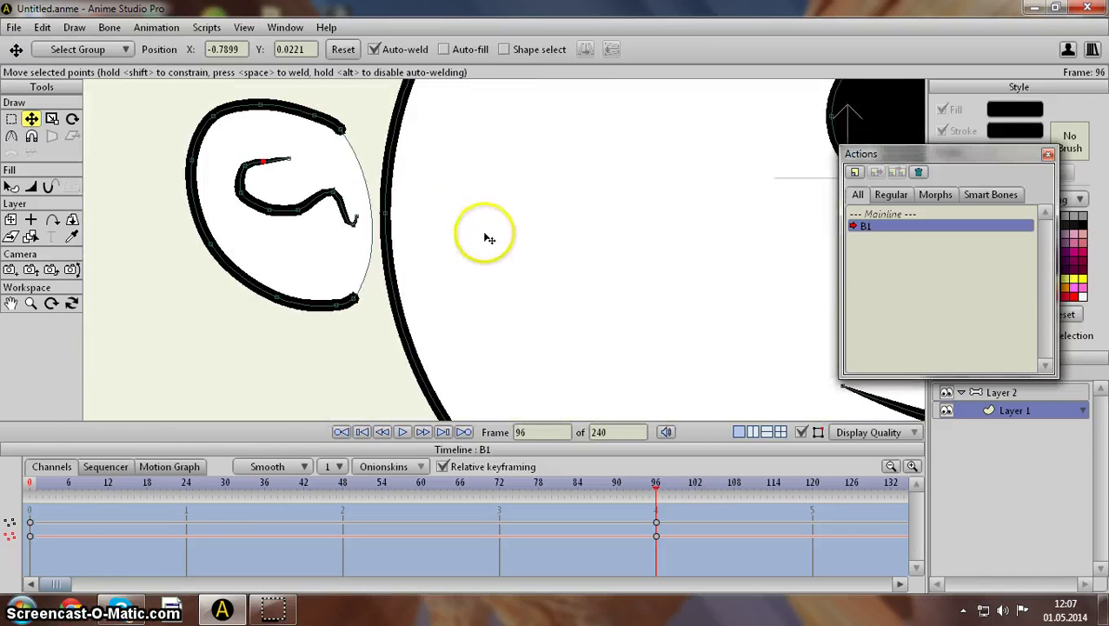
{"action": "left_click_drag", "start_coordinate": [460, 236], "coordinate": [709, 251]}
{"action": "scroll", "coordinate": [596, 244], "scroll_direction": "up", "scroll_amount": 3}
{"action": "left_click_drag", "start_coordinate": [596, 293], "coordinate": [594, 330]}
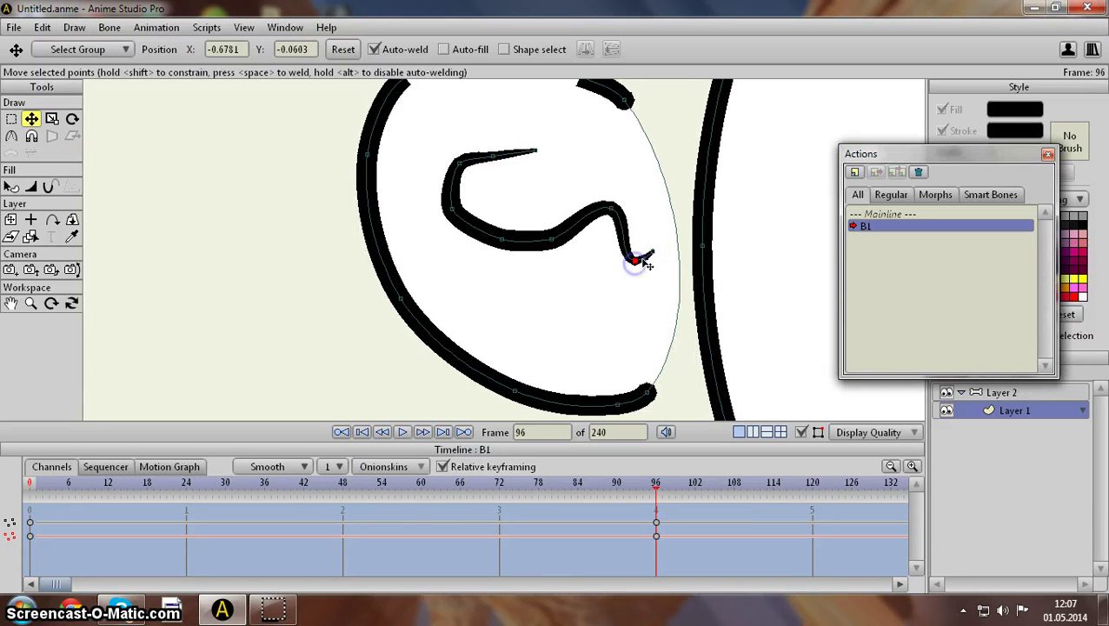
{"action": "mouse_move", "coordinate": [590, 218]}
{"action": "left_mouse_down"}
{"action": "mouse_move", "coordinate": [557, 239]}
{"action": "mouse_move", "coordinate": [467, 202]}
{"action": "mouse_move", "coordinate": [475, 168]}
{"action": "left_mouse_up"}
{"action": "left_click", "coordinate": [506, 244]}
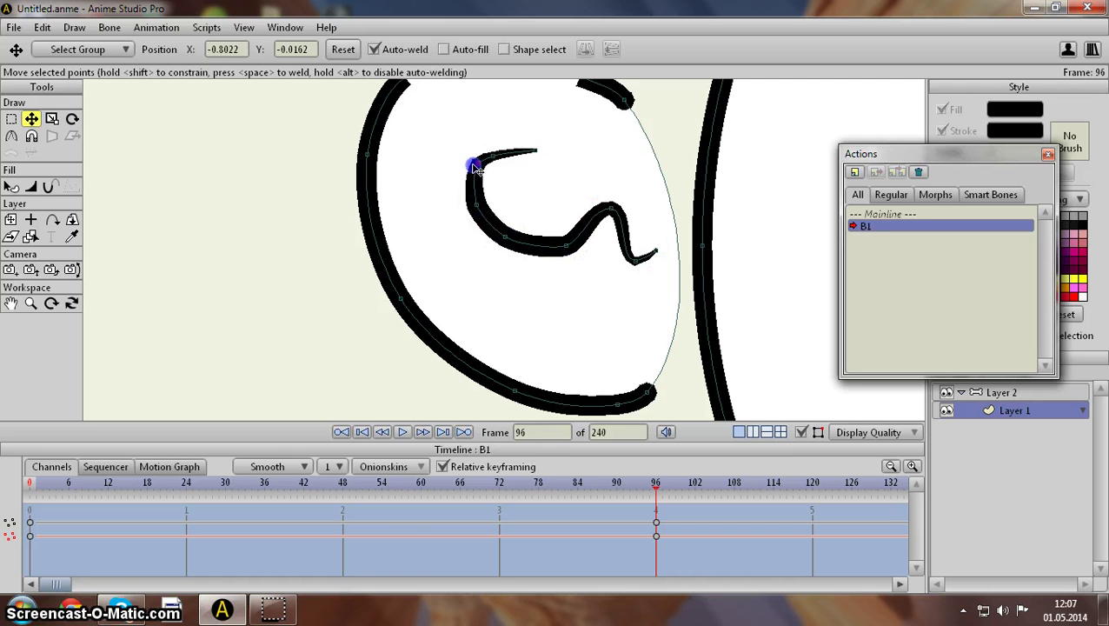
{"action": "left_click", "coordinate": [530, 139]}
Step: Adjust the hump point of the left ear's inner line to soften its bend
{"action": "scroll", "coordinate": [515, 224], "scroll_direction": "down", "scroll_amount": 4}
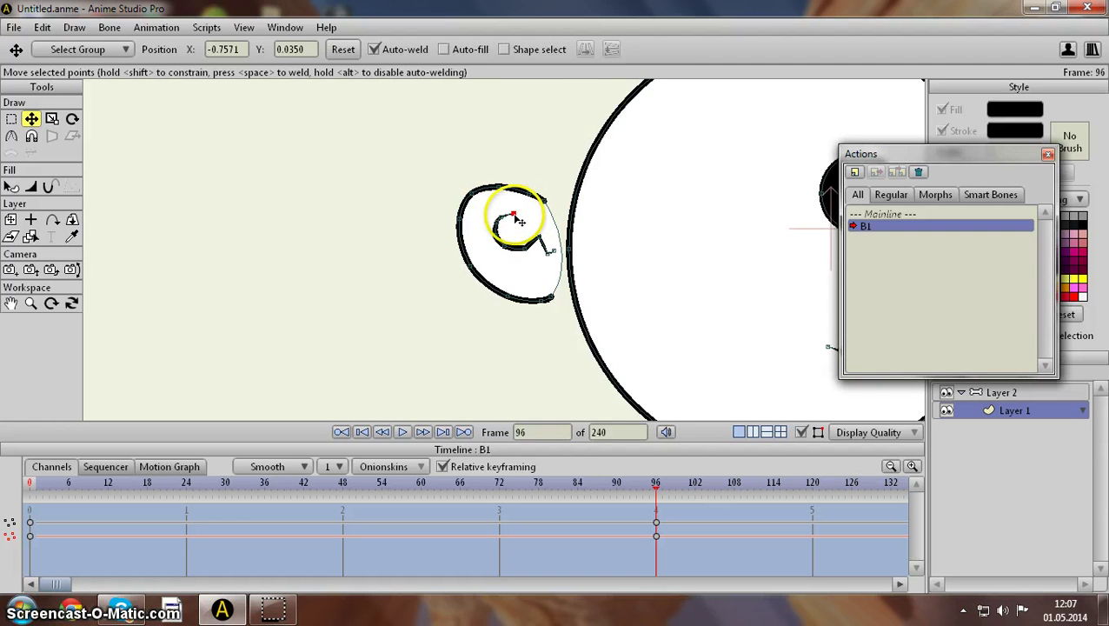
{"action": "scroll", "coordinate": [534, 243], "scroll_direction": "up", "scroll_amount": 3}
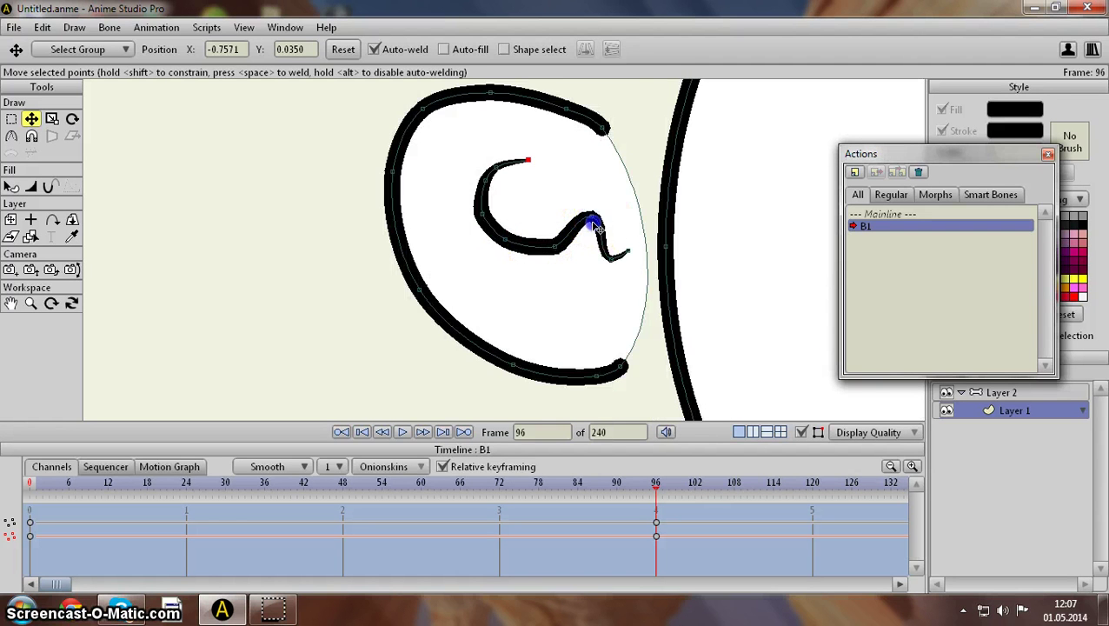
{"action": "scroll", "coordinate": [549, 255], "scroll_direction": "down", "scroll_amount": 3}
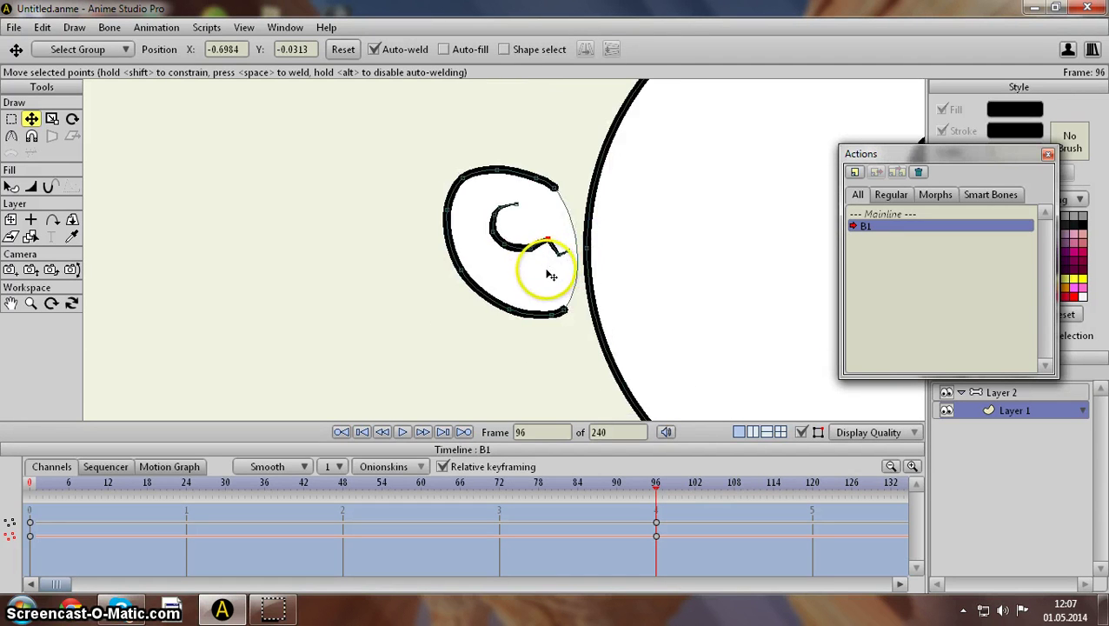
{"action": "scroll", "coordinate": [549, 272], "scroll_direction": "up", "scroll_amount": 4}
{"action": "scroll", "coordinate": [450, 296], "scroll_direction": "down", "scroll_amount": 3}
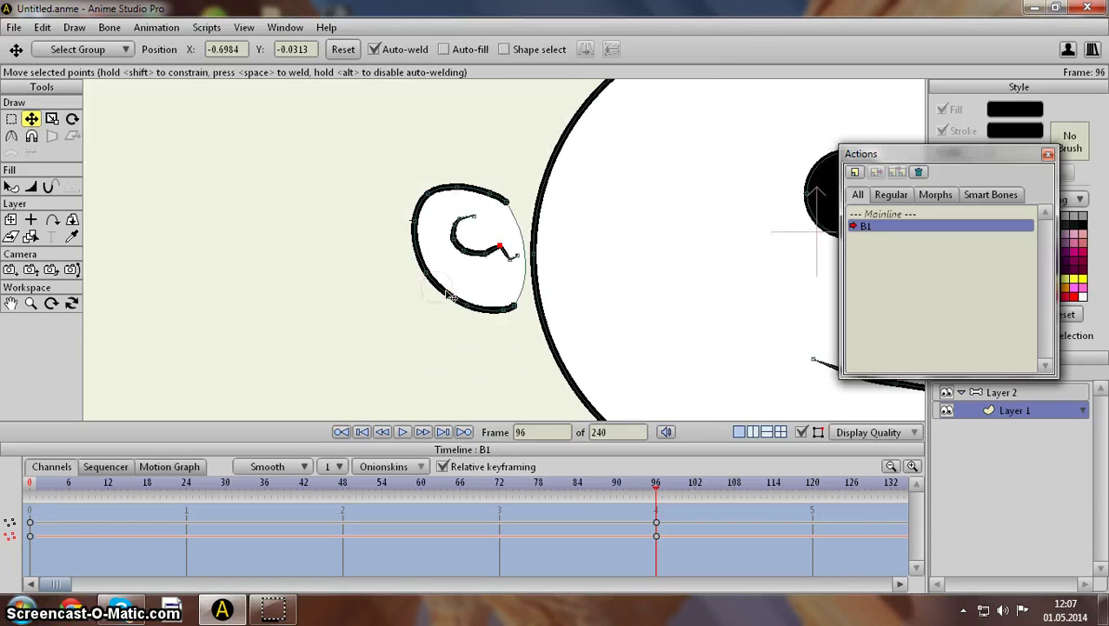
Step: Move the left ear's outline inside the head at frame 96 and bring its inner line into the outline
{"action": "left_click_drag", "start_coordinate": [494, 274], "coordinate": [461, 273]}
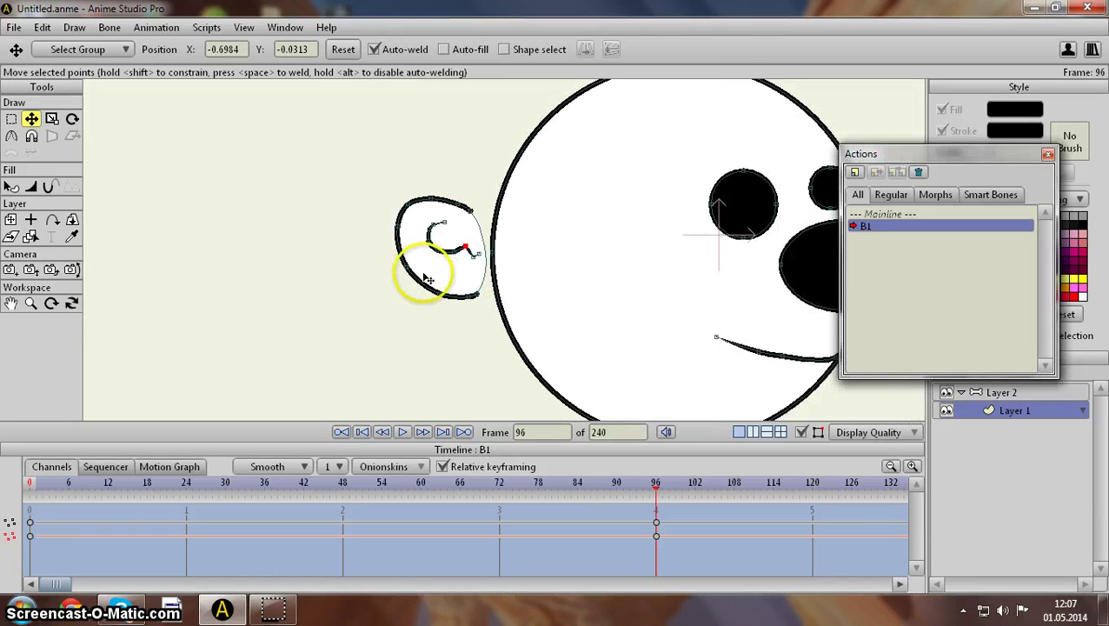
{"action": "left_click_drag", "start_coordinate": [490, 274], "coordinate": [560, 283]}
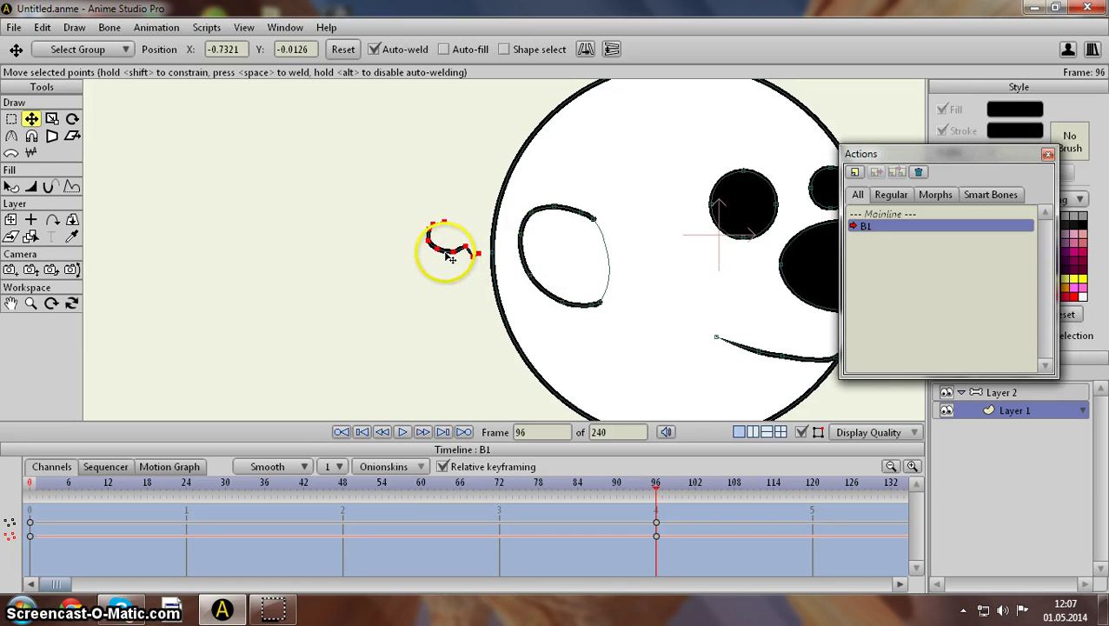
{"action": "left_click_drag", "start_coordinate": [560, 265], "coordinate": [560, 262]}
{"action": "scroll", "coordinate": [549, 271], "scroll_direction": "down", "scroll_amount": 5}
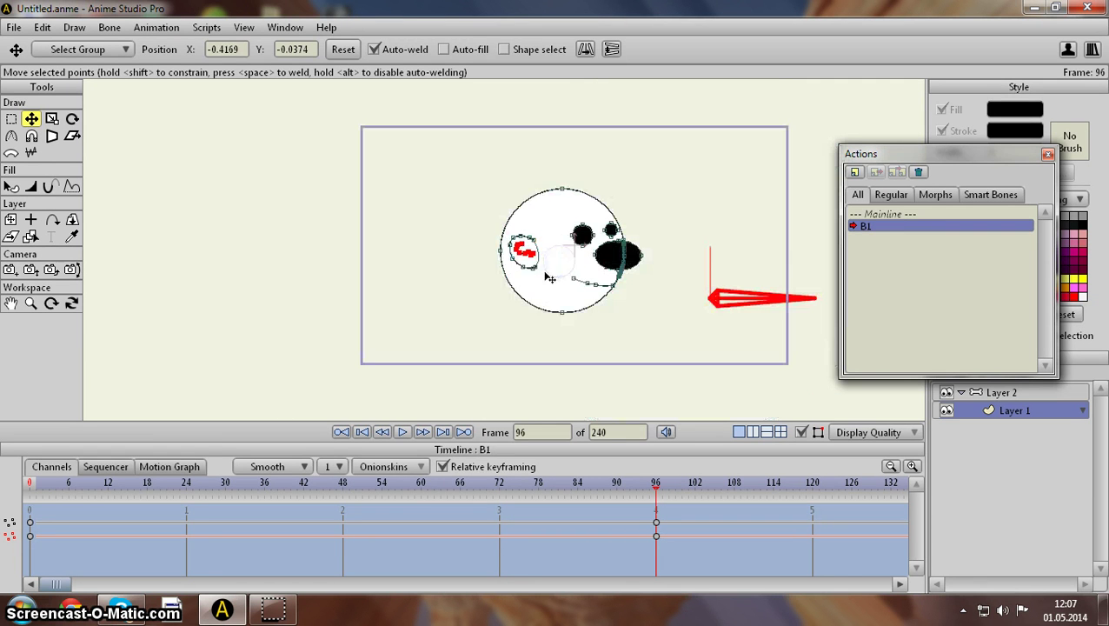
Step: Scrub the B1 action from frame 0 to 95 to check how the ear changes during the head turn
{"action": "left_click_drag", "start_coordinate": [561, 318], "coordinate": [497, 321]}
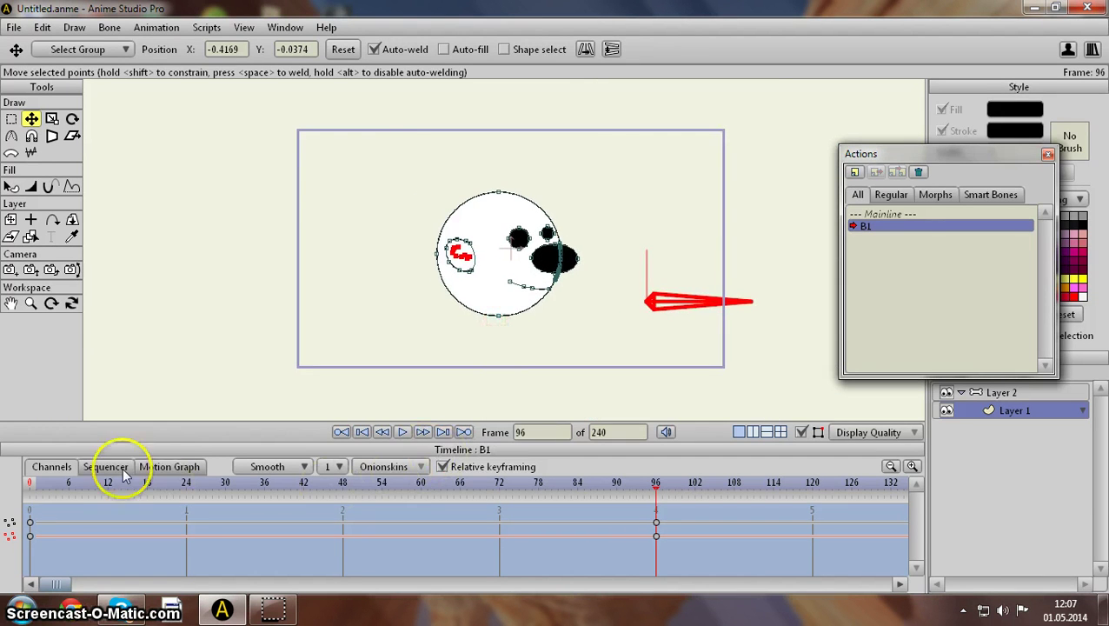
{"action": "left_click_drag", "start_coordinate": [32, 485], "coordinate": [650, 527]}
{"action": "scroll", "coordinate": [371, 260], "scroll_direction": "up", "scroll_amount": 5}
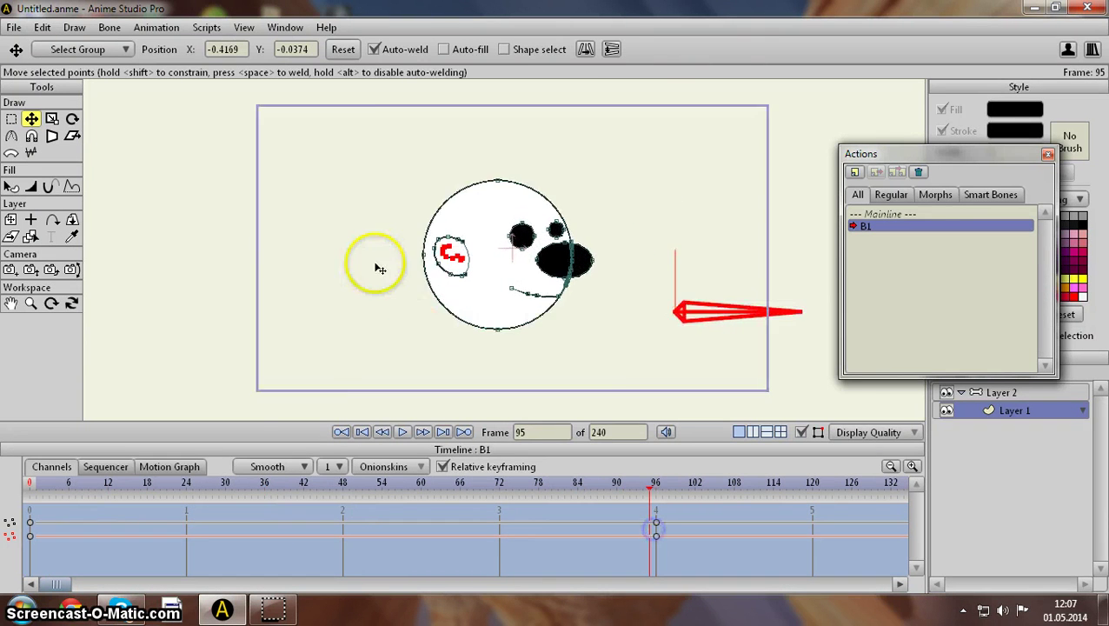
{"action": "scroll", "coordinate": [286, 281], "scroll_direction": "up", "scroll_amount": 3}
Step: Flip the left ear's inner line both vertically and horizontally at frame 95
{"action": "left_click_drag", "start_coordinate": [165, 347], "coordinate": [612, 287]}
{"action": "scroll", "coordinate": [612, 286], "scroll_direction": "up", "scroll_amount": 1}
{"action": "left_click_drag", "start_coordinate": [473, 261], "coordinate": [391, 276]}
{"action": "mouse_move", "coordinate": [599, 274]}
{"action": "left_mouse_down"}
{"action": "mouse_move", "coordinate": [559, 178]}
{"action": "mouse_move", "coordinate": [671, 274]}
{"action": "mouse_move", "coordinate": [606, 271]}
{"action": "mouse_move", "coordinate": [617, 281]}
{"action": "left_mouse_up"}
{"action": "left_click", "coordinate": [610, 49]}
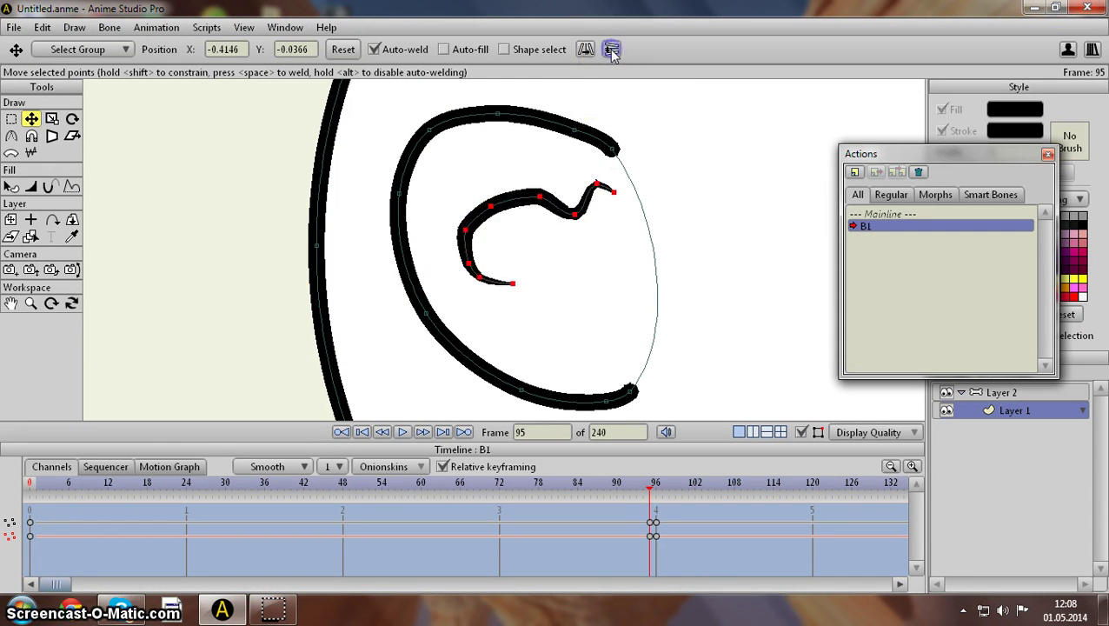
{"action": "left_click", "coordinate": [584, 50]}
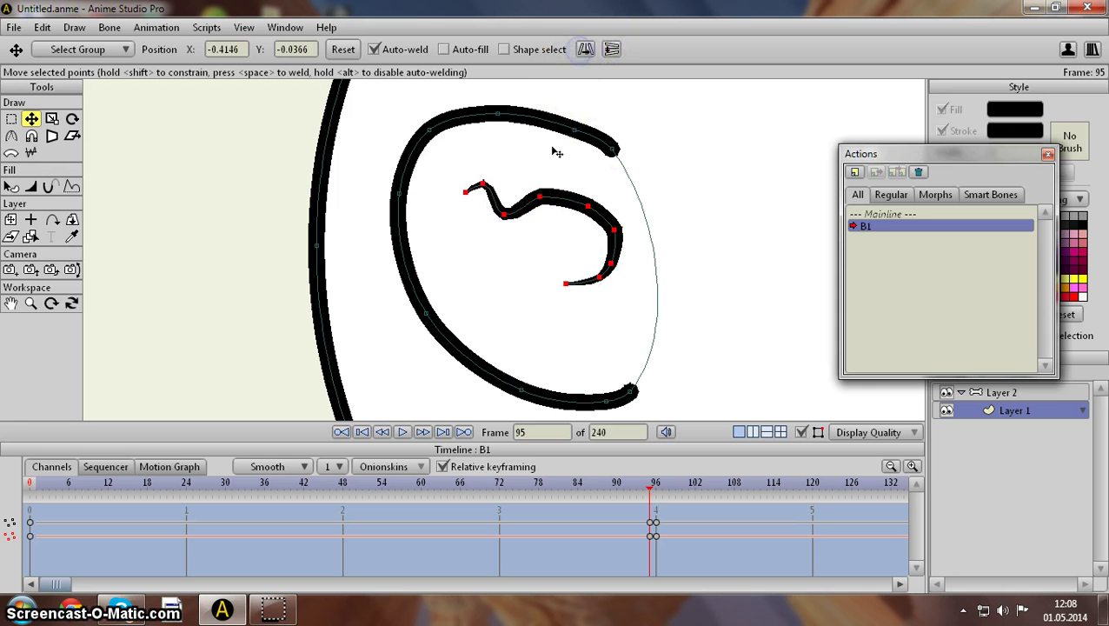
Step: Rearrange the flipped inner line's points at frame 95 into a smooth curve with a hump near the ear's open side
{"action": "left_click", "coordinate": [587, 209]}
{"action": "left_click_drag", "start_coordinate": [586, 209], "coordinate": [532, 261]}
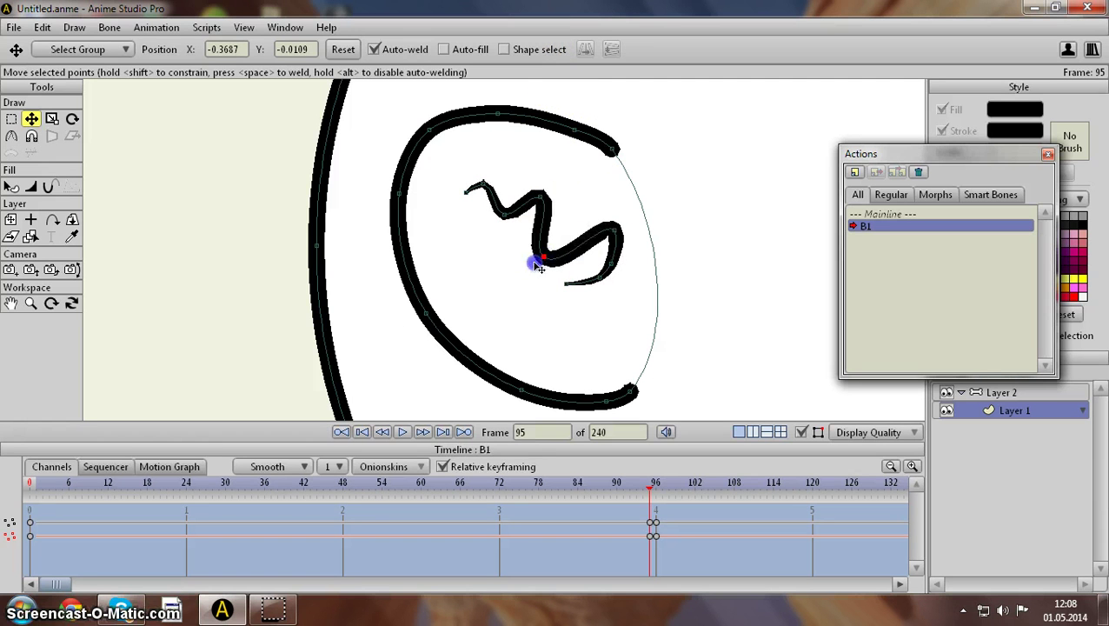
{"action": "left_click_drag", "start_coordinate": [607, 236], "coordinate": [505, 274]}
{"action": "left_click_drag", "start_coordinate": [598, 275], "coordinate": [495, 314]}
{"action": "left_click_drag", "start_coordinate": [566, 284], "coordinate": [632, 281]}
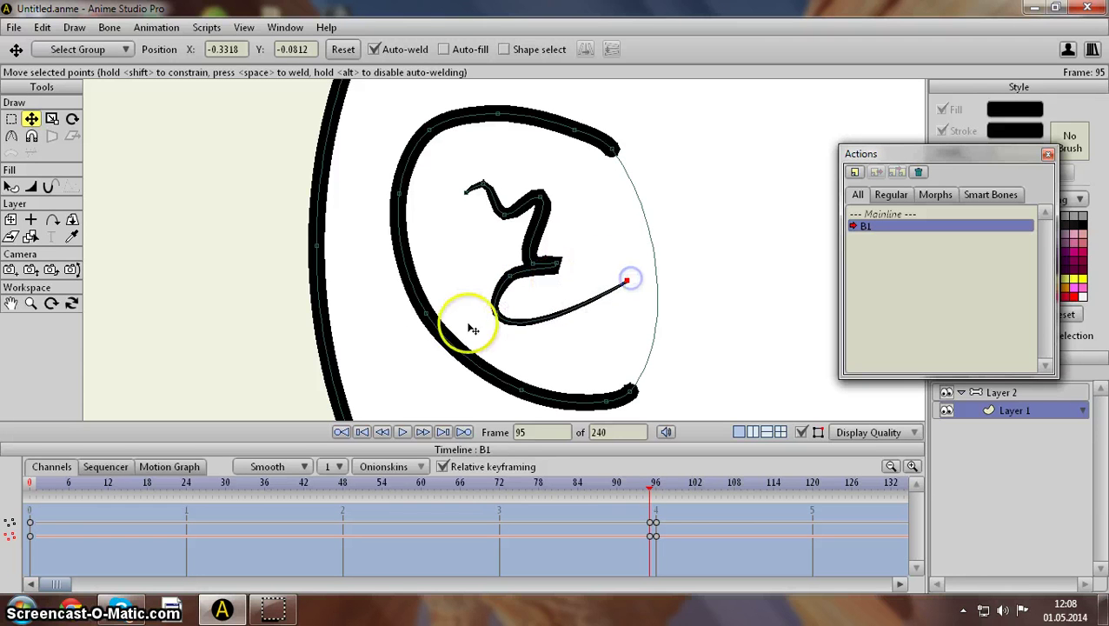
{"action": "mouse_move", "coordinate": [486, 318]}
{"action": "left_mouse_down"}
{"action": "mouse_move", "coordinate": [589, 302]}
{"action": "mouse_move", "coordinate": [606, 252]}
{"action": "mouse_move", "coordinate": [613, 264]}
{"action": "mouse_move", "coordinate": [589, 244]}
{"action": "left_mouse_up"}
{"action": "left_click", "coordinate": [516, 275]}
{"action": "mouse_move", "coordinate": [557, 262]}
{"action": "left_mouse_down"}
{"action": "mouse_move", "coordinate": [561, 282]}
{"action": "mouse_move", "coordinate": [629, 289]}
{"action": "mouse_move", "coordinate": [534, 266]}
{"action": "left_mouse_up"}
{"action": "left_click_drag", "start_coordinate": [532, 201], "coordinate": [490, 251]}
{"action": "left_click_drag", "start_coordinate": [508, 220], "coordinate": [487, 220]}
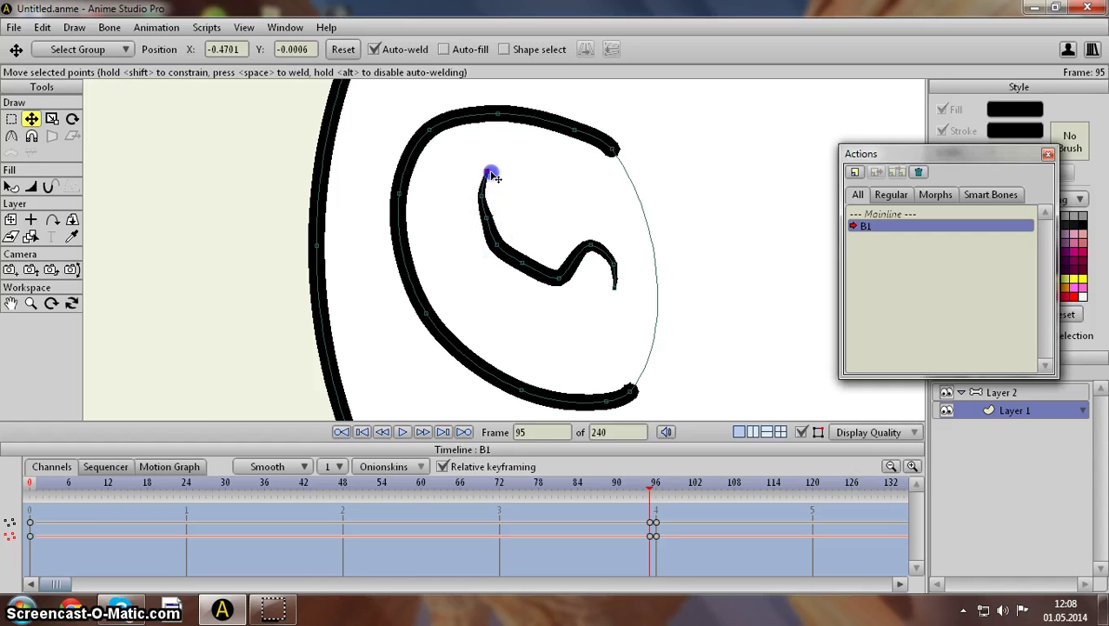
{"action": "left_click_drag", "start_coordinate": [487, 218], "coordinate": [479, 220]}
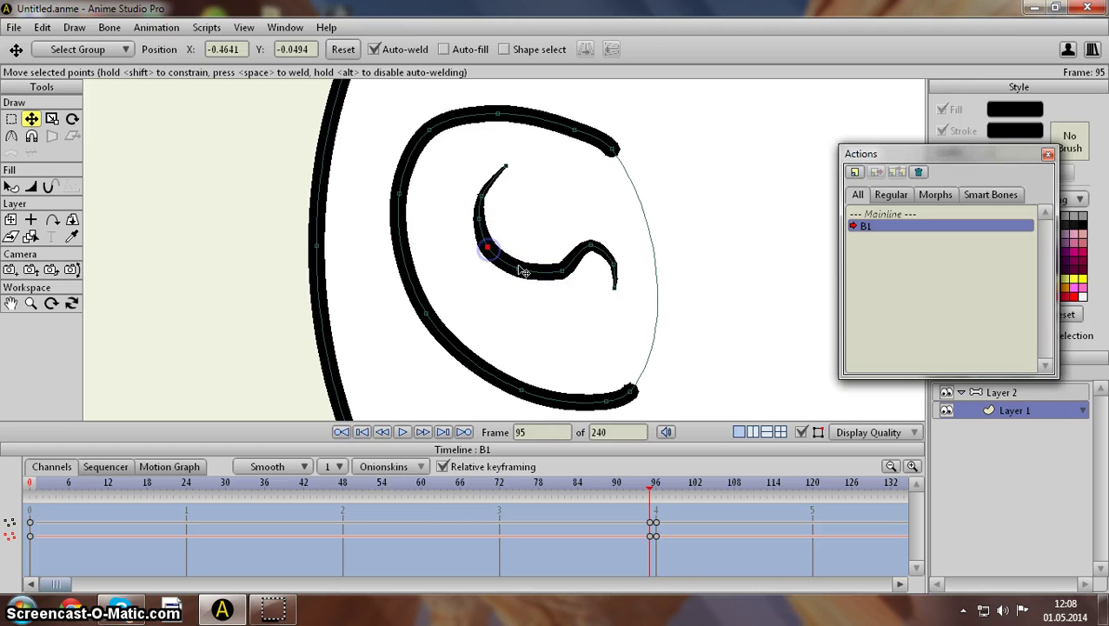
Step: Move the keys at frame 95 onto frame 96 and go to frame 48 of the B1 action
{"action": "scroll", "coordinate": [524, 271], "scroll_direction": "down", "scroll_amount": 5}
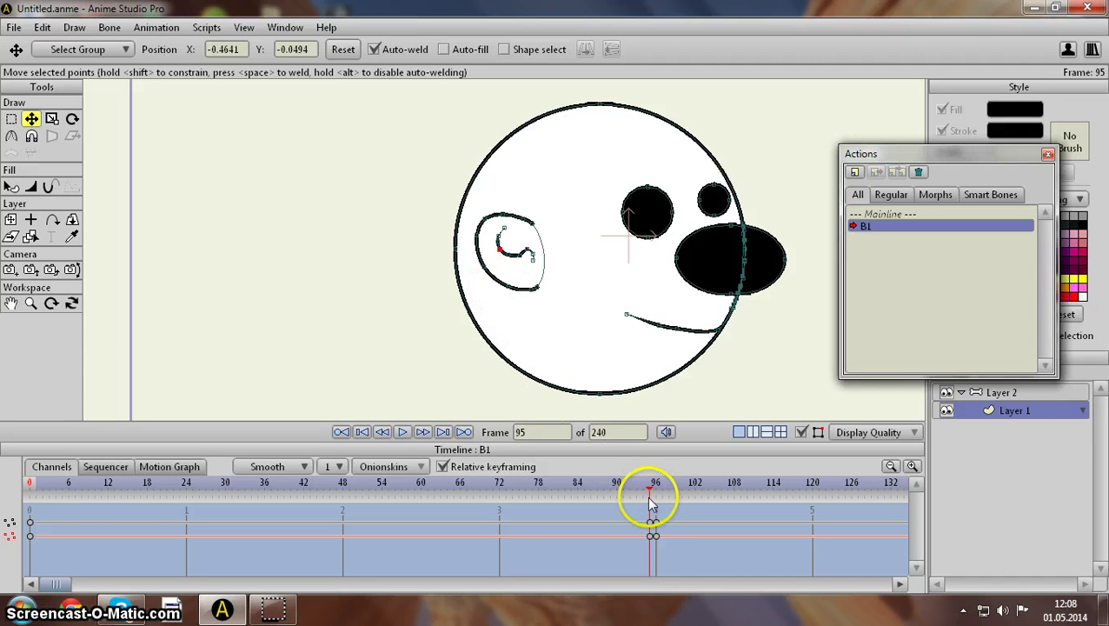
{"action": "left_click_drag", "start_coordinate": [649, 521], "coordinate": [344, 508]}
{"action": "scroll", "coordinate": [409, 347], "scroll_direction": "up", "scroll_amount": 4}
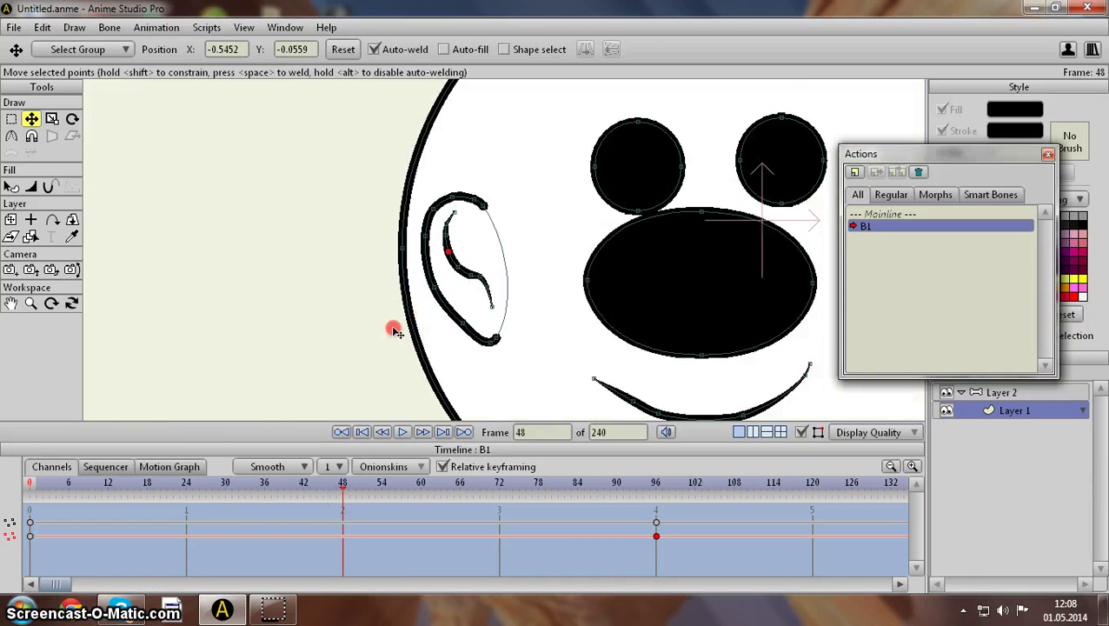
Step: Move the left ear's outline outward onto the head's edge at frame 48 and enlarge it in width and height
{"action": "left_click_drag", "start_coordinate": [393, 329], "coordinate": [252, 349]}
{"action": "left_click_drag", "start_coordinate": [323, 289], "coordinate": [244, 317]}
{"action": "double_click", "coordinate": [313, 320]}
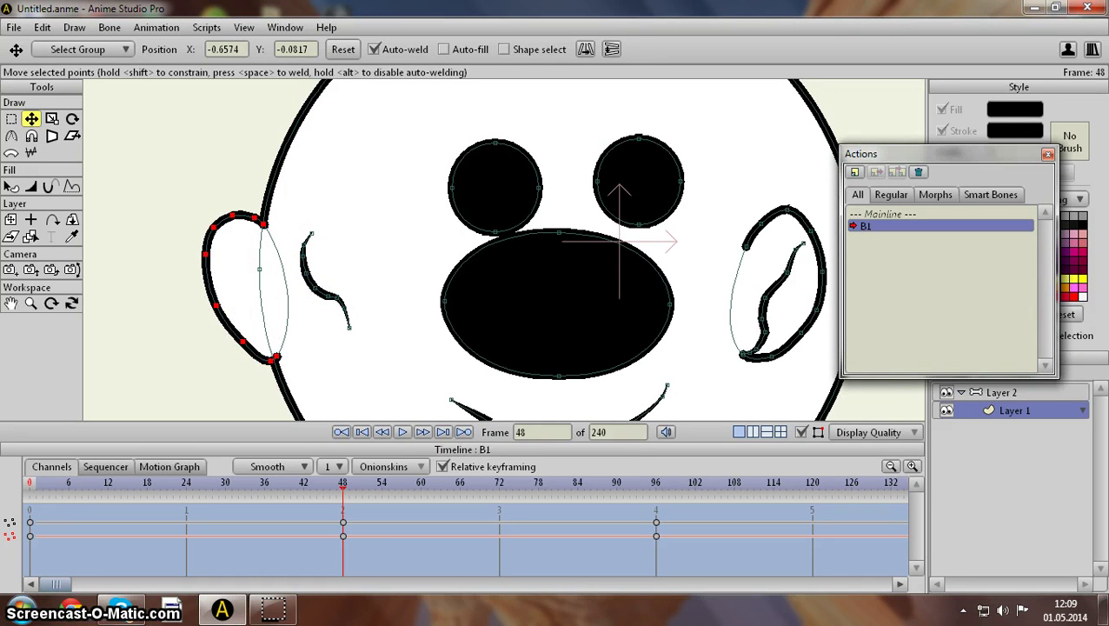
{"action": "left_click", "coordinate": [51, 118]}
{"action": "left_click_drag", "start_coordinate": [189, 291], "coordinate": [168, 286]}
{"action": "left_click_drag", "start_coordinate": [227, 218], "coordinate": [241, 200]}
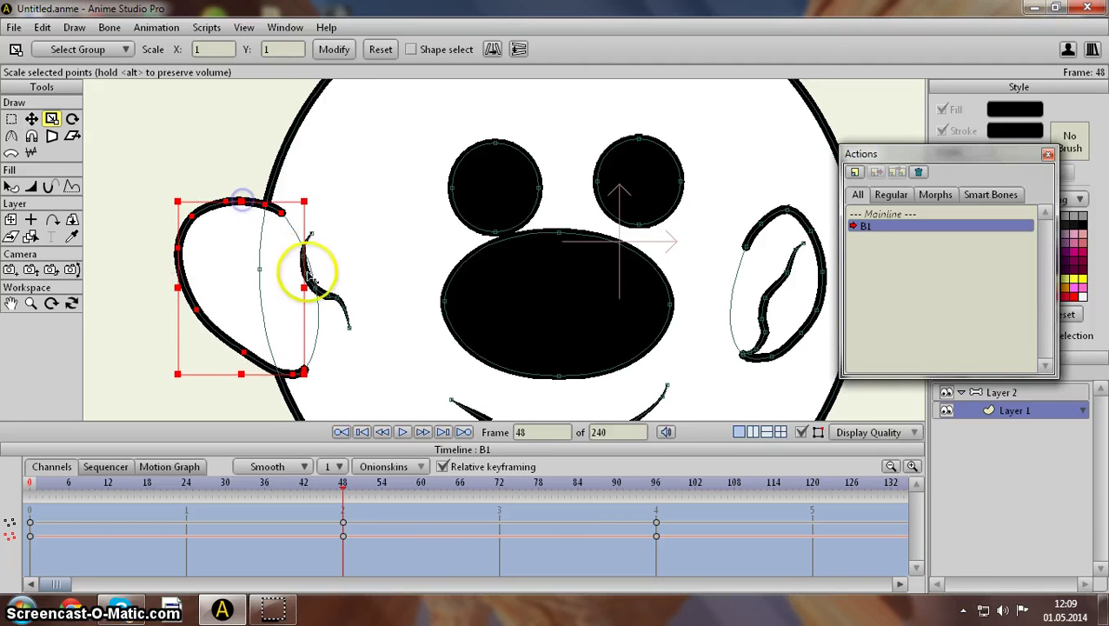
Step: Move the left ear's inner line inside the enlarged ear outline at frame 48 and scale it to fit
{"action": "left_click", "coordinate": [32, 120]}
{"action": "left_click", "coordinate": [327, 296]}
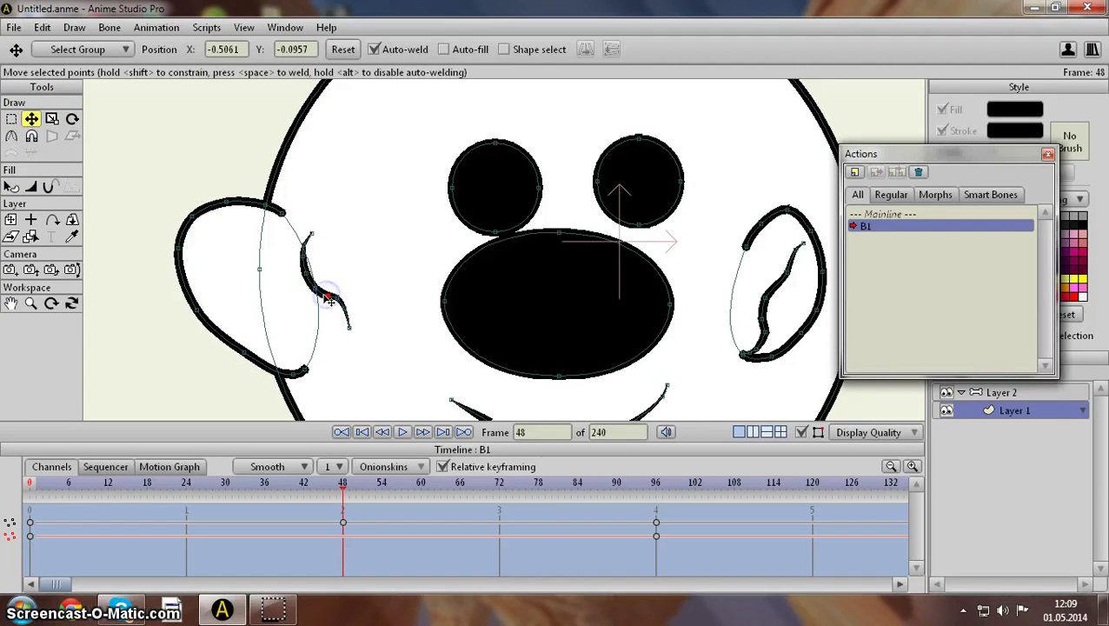
{"action": "left_click", "coordinate": [323, 294]}
{"action": "mouse_move", "coordinate": [328, 299]}
{"action": "left_mouse_down"}
{"action": "mouse_move", "coordinate": [205, 292]}
{"action": "mouse_move", "coordinate": [230, 272]}
{"action": "left_mouse_up"}
{"action": "left_click", "coordinate": [51, 119]}
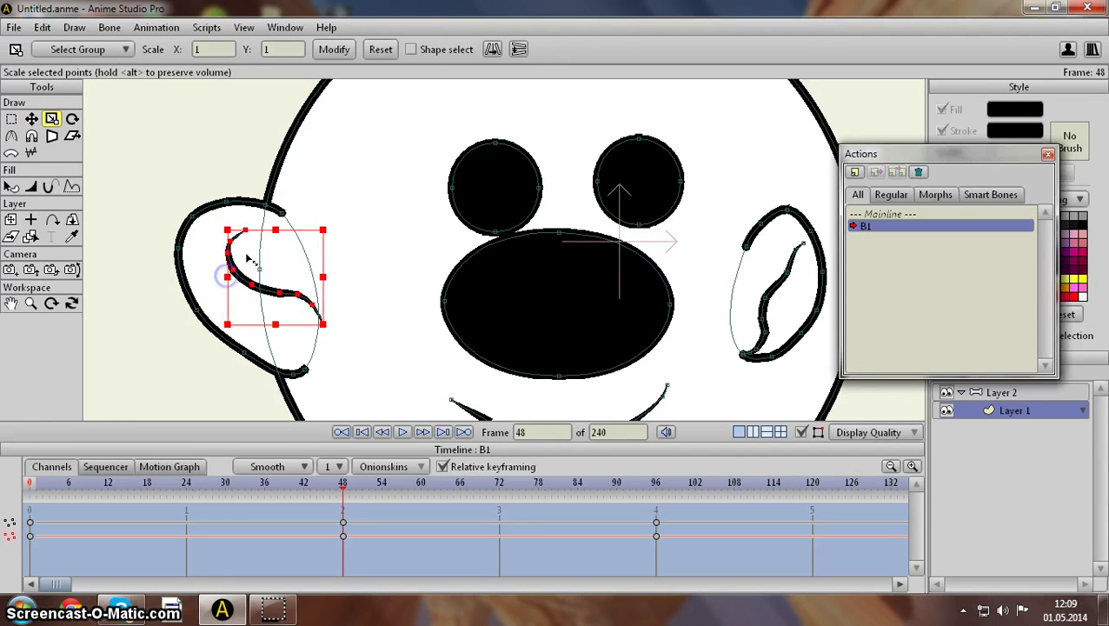
{"action": "left_click_drag", "start_coordinate": [276, 236], "coordinate": [278, 242]}
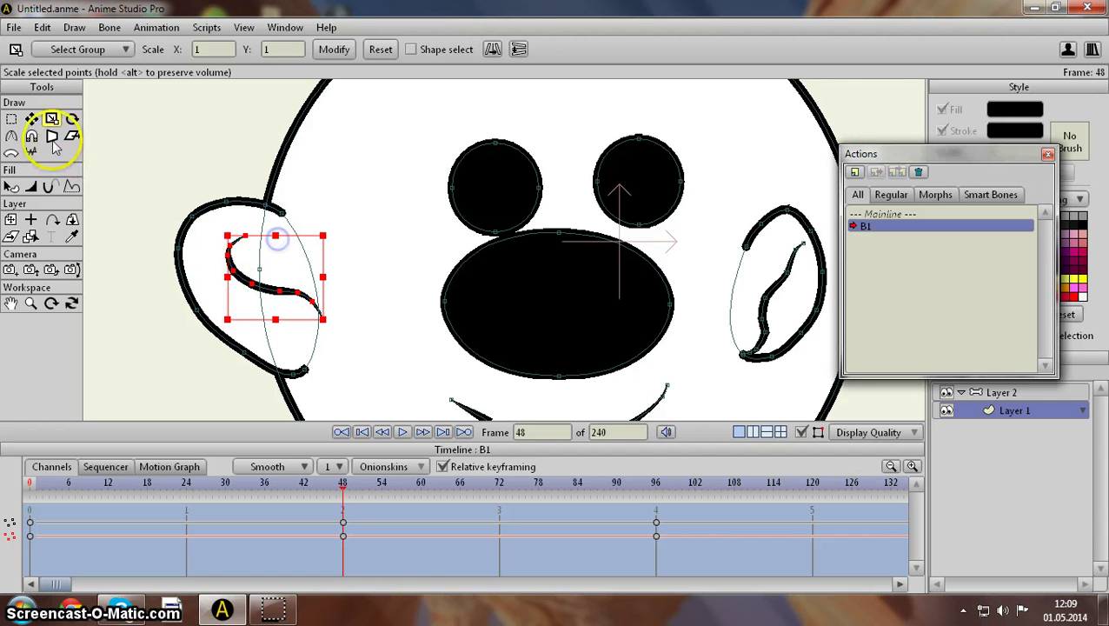
{"action": "left_click", "coordinate": [32, 118]}
{"action": "left_click_drag", "start_coordinate": [260, 289], "coordinate": [246, 282]}
Step: Move the right ear's outline outward onto the head's right edge at frame 48
{"action": "scroll", "coordinate": [437, 294], "scroll_direction": "down", "scroll_amount": 1}
{"action": "mouse_move", "coordinate": [441, 294]}
{"action": "left_mouse_down"}
{"action": "mouse_move", "coordinate": [348, 269]}
{"action": "mouse_move", "coordinate": [339, 282]}
{"action": "left_mouse_up"}
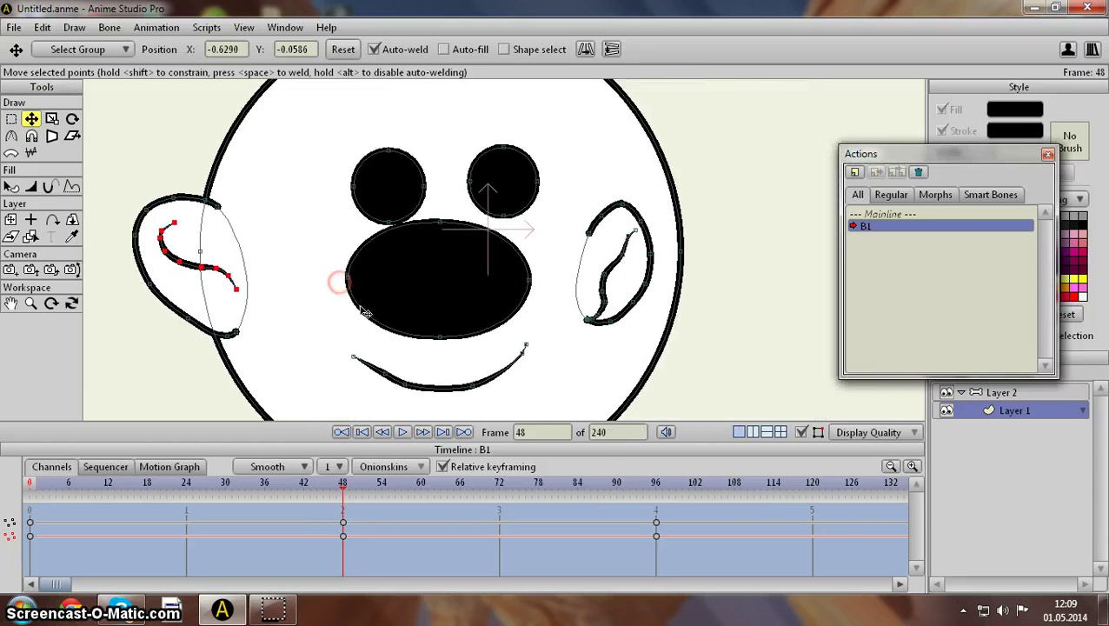
{"action": "scroll", "coordinate": [365, 313], "scroll_direction": "down", "scroll_amount": 1}
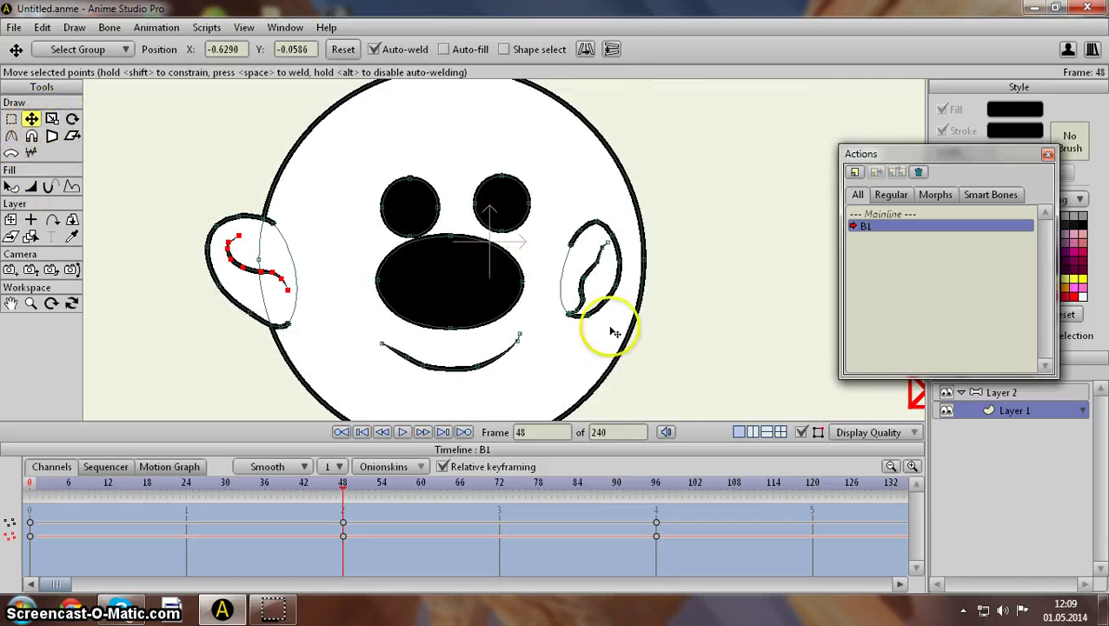
{"action": "mouse_move", "coordinate": [606, 322]}
{"action": "left_mouse_down"}
{"action": "mouse_move", "coordinate": [609, 233]}
{"action": "mouse_move", "coordinate": [590, 259]}
{"action": "mouse_move", "coordinate": [650, 256]}
{"action": "left_mouse_up"}
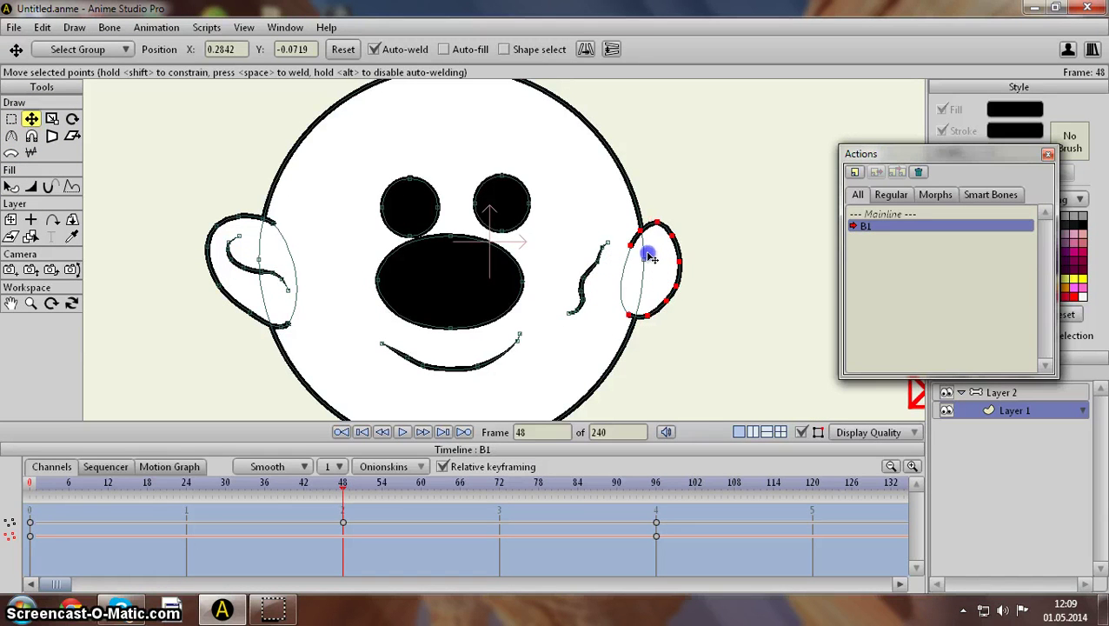
Step: Enlarge the right ear's outline in width and height at frame 48 with the Scale Points tool
{"action": "left_click", "coordinate": [52, 119]}
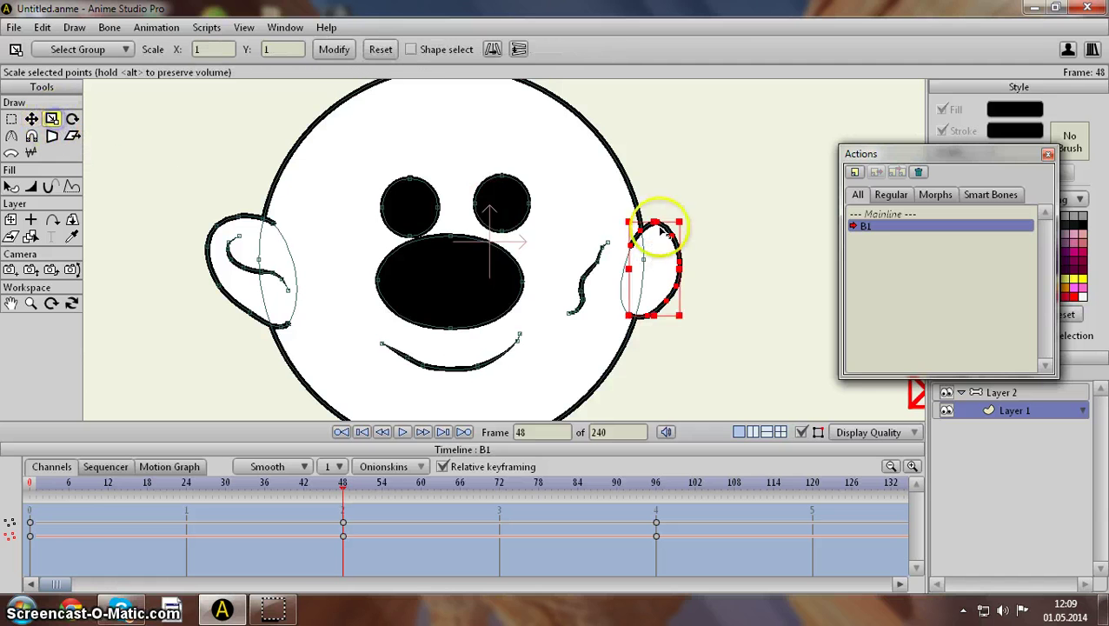
{"action": "mouse_move", "coordinate": [679, 269]}
{"action": "left_mouse_down"}
{"action": "mouse_move", "coordinate": [706, 267]}
{"action": "mouse_move", "coordinate": [695, 270]}
{"action": "left_mouse_up"}
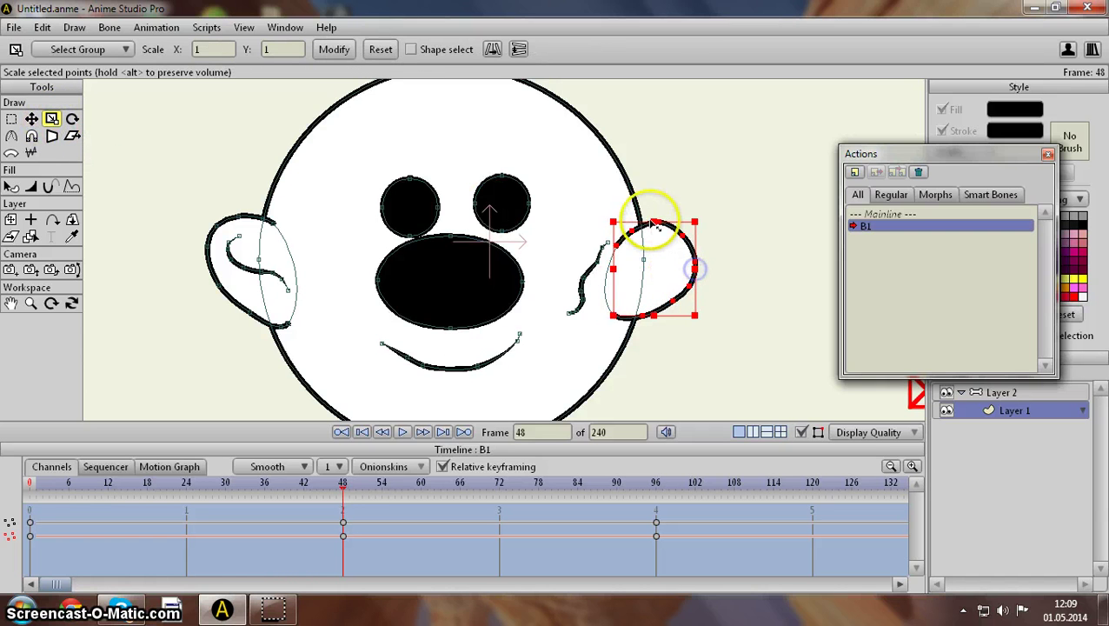
{"action": "left_click_drag", "start_coordinate": [656, 223], "coordinate": [664, 221]}
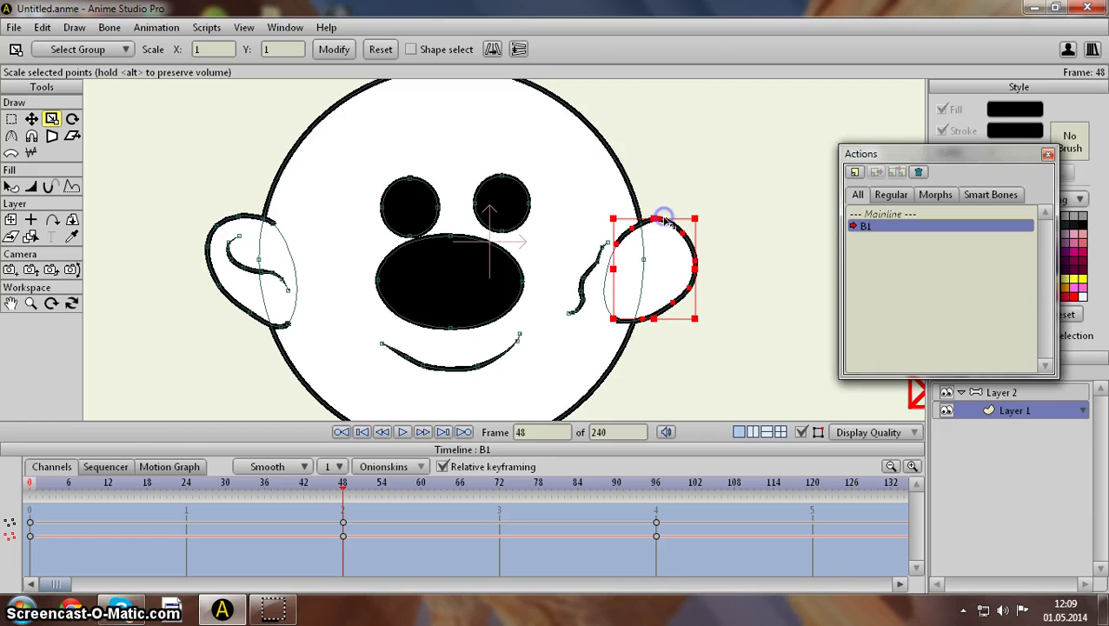
{"action": "left_click_drag", "start_coordinate": [613, 265], "coordinate": [616, 270]}
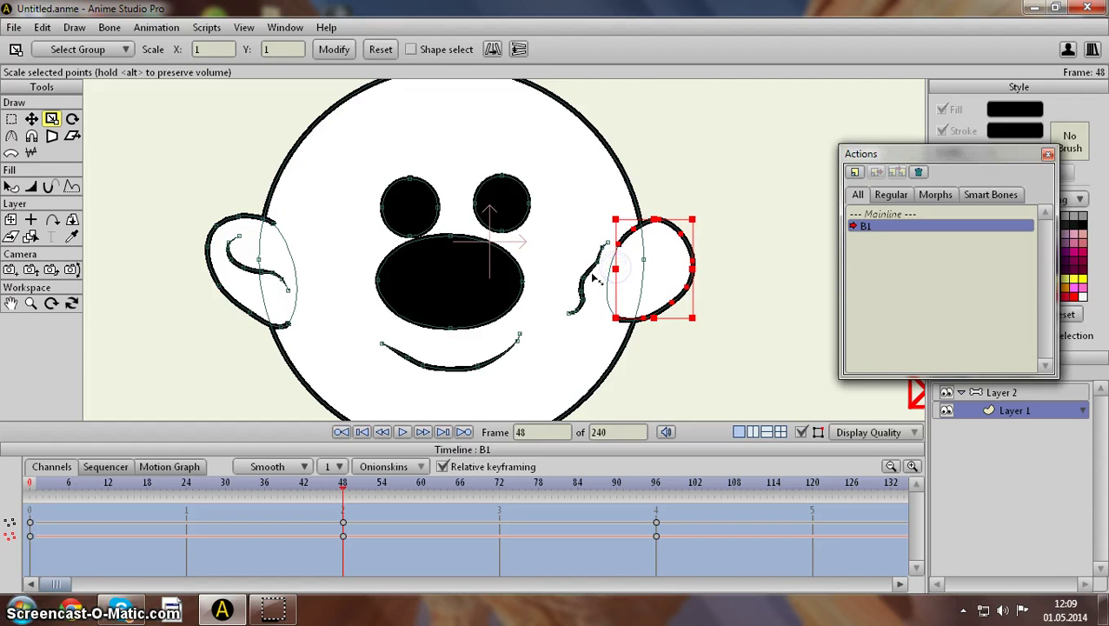
Step: Move the right ear's inner line inside the enlarged outline at frame 48 and scale it wider and shorter
{"action": "left_click", "coordinate": [31, 119]}
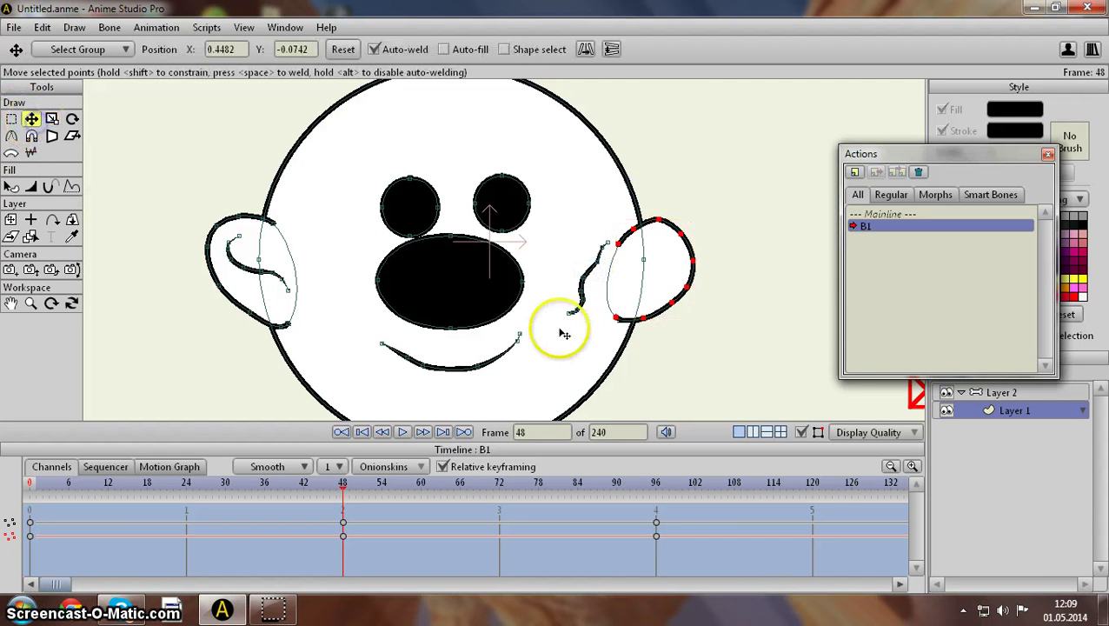
{"action": "double_click", "coordinate": [595, 275]}
{"action": "left_click_drag", "start_coordinate": [612, 275], "coordinate": [649, 269]}
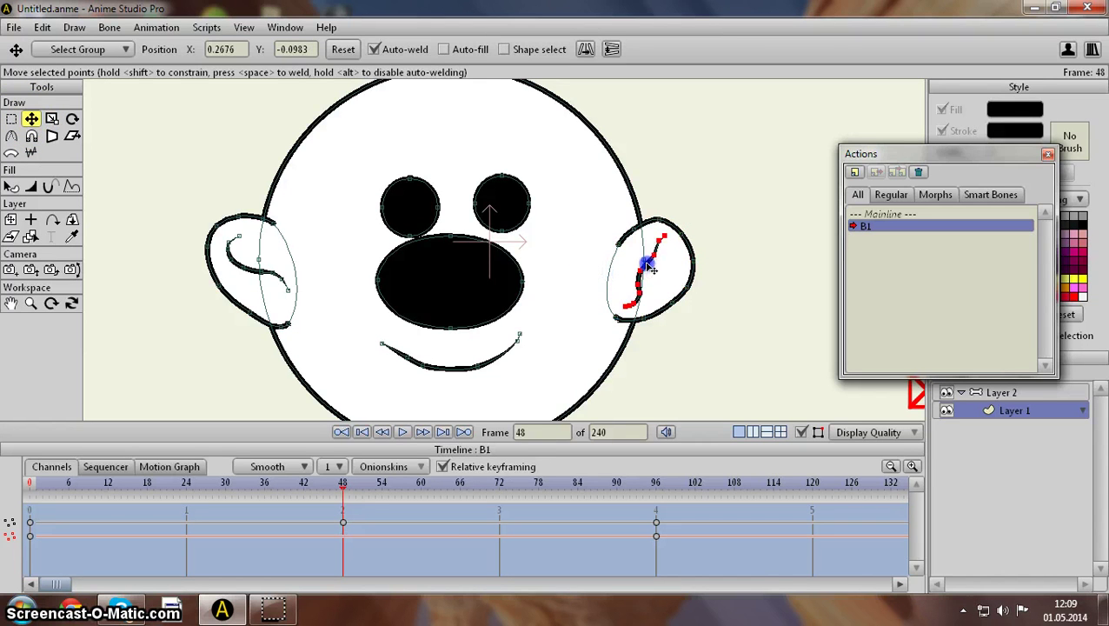
{"action": "left_click", "coordinate": [52, 119]}
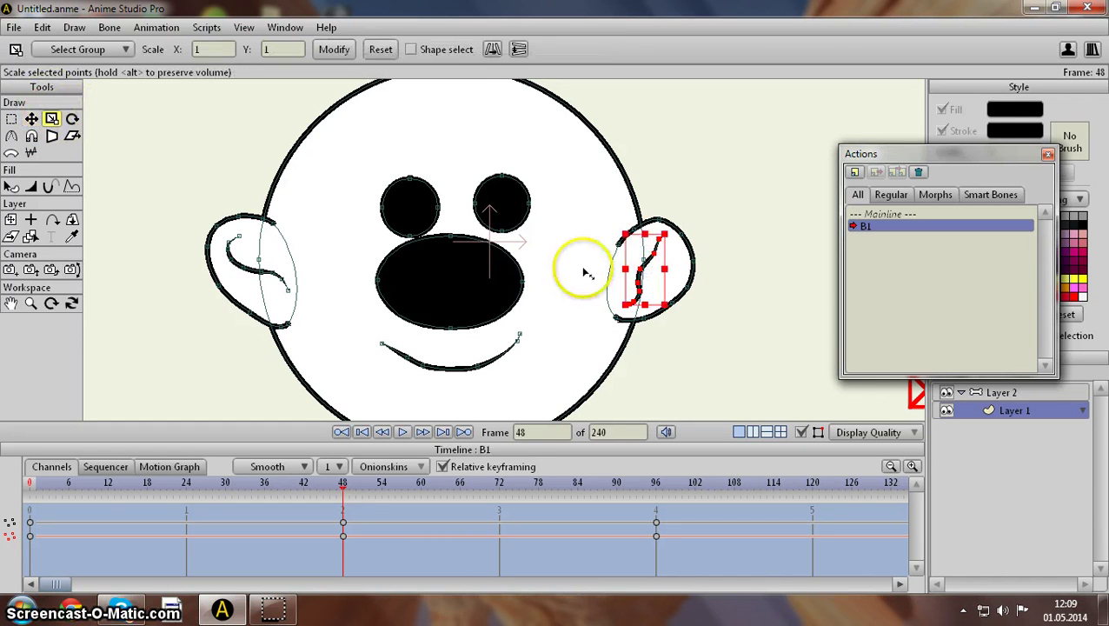
{"action": "left_click_drag", "start_coordinate": [643, 241], "coordinate": [647, 254]}
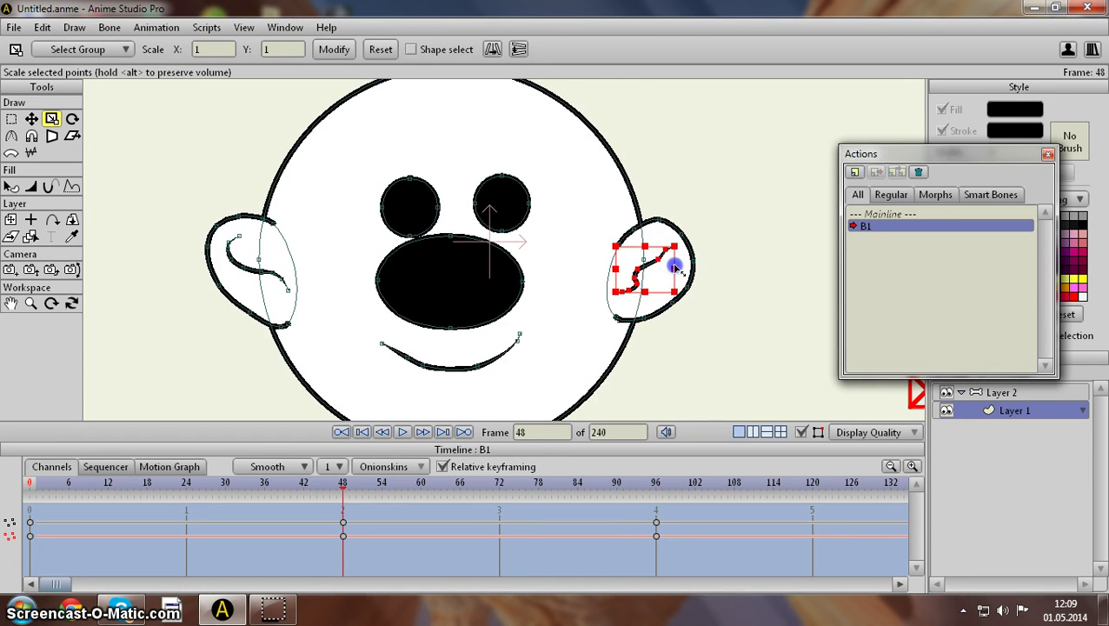
{"action": "scroll", "coordinate": [653, 267], "scroll_direction": "up", "scroll_amount": 2}
{"action": "mouse_move", "coordinate": [597, 267]}
{"action": "left_mouse_down"}
{"action": "mouse_move", "coordinate": [467, 268]}
{"action": "mouse_move", "coordinate": [618, 268]}
{"action": "left_mouse_up"}
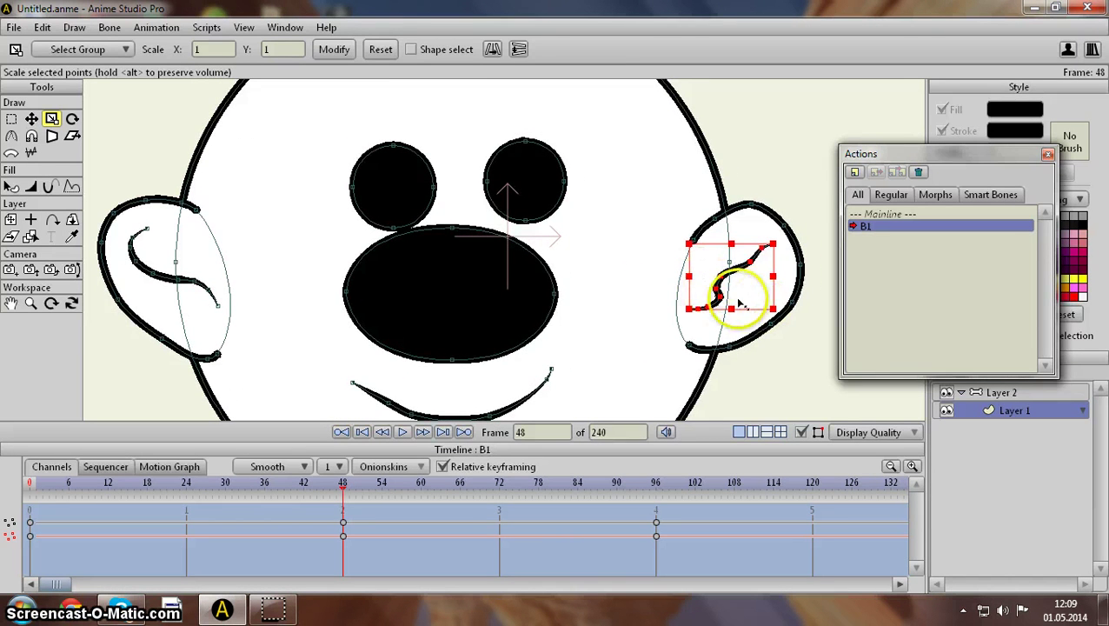
Step: Reposition the points of the right ear's inner line at frame 48 to mirror the curve of the left ear's inner line
{"action": "left_click", "coordinate": [31, 120]}
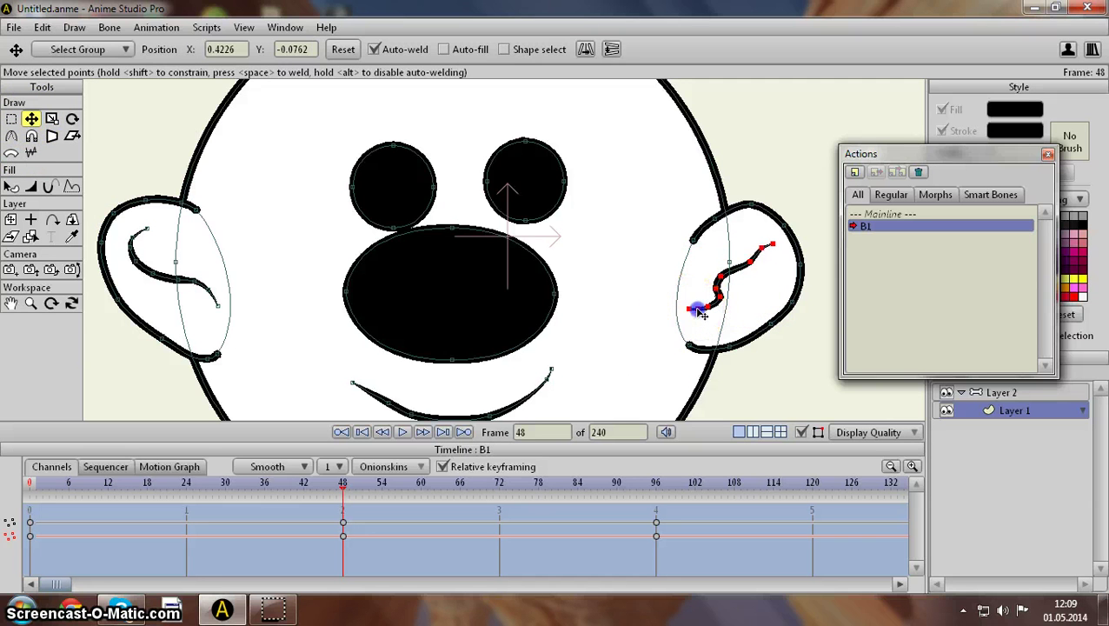
{"action": "left_click_drag", "start_coordinate": [700, 312], "coordinate": [699, 290]}
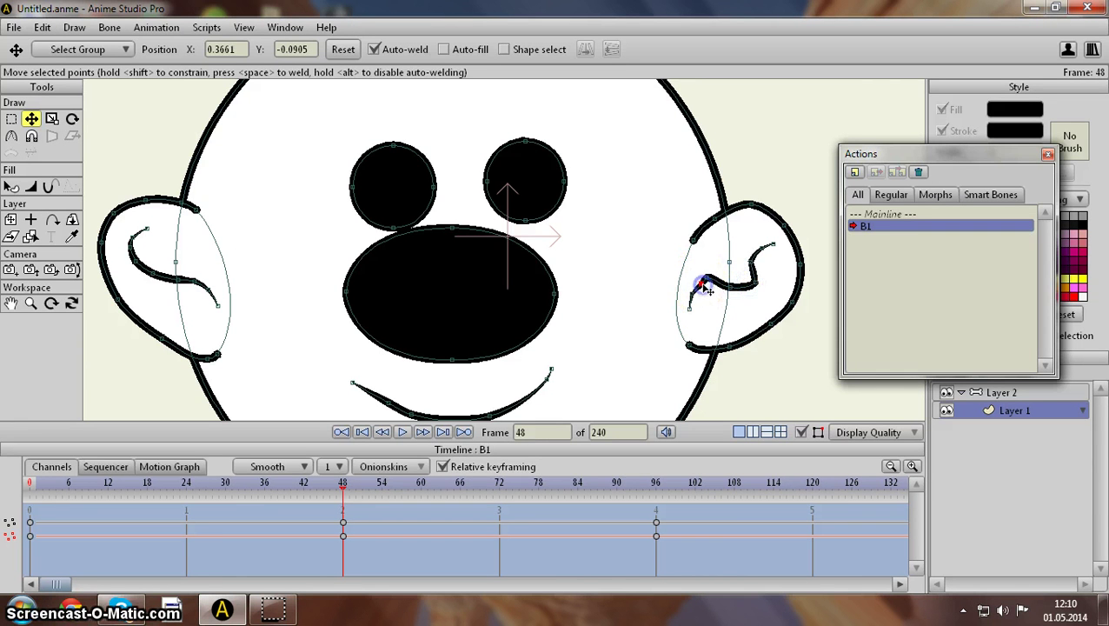
{"action": "left_click_drag", "start_coordinate": [749, 290], "coordinate": [751, 271]}
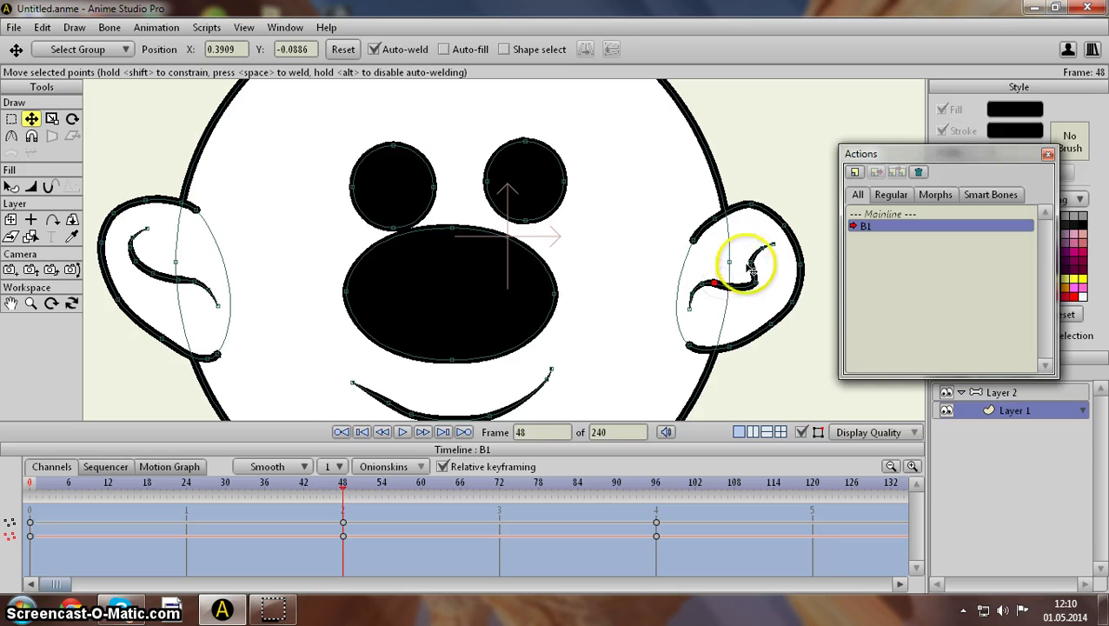
{"action": "left_click", "coordinate": [762, 252]}
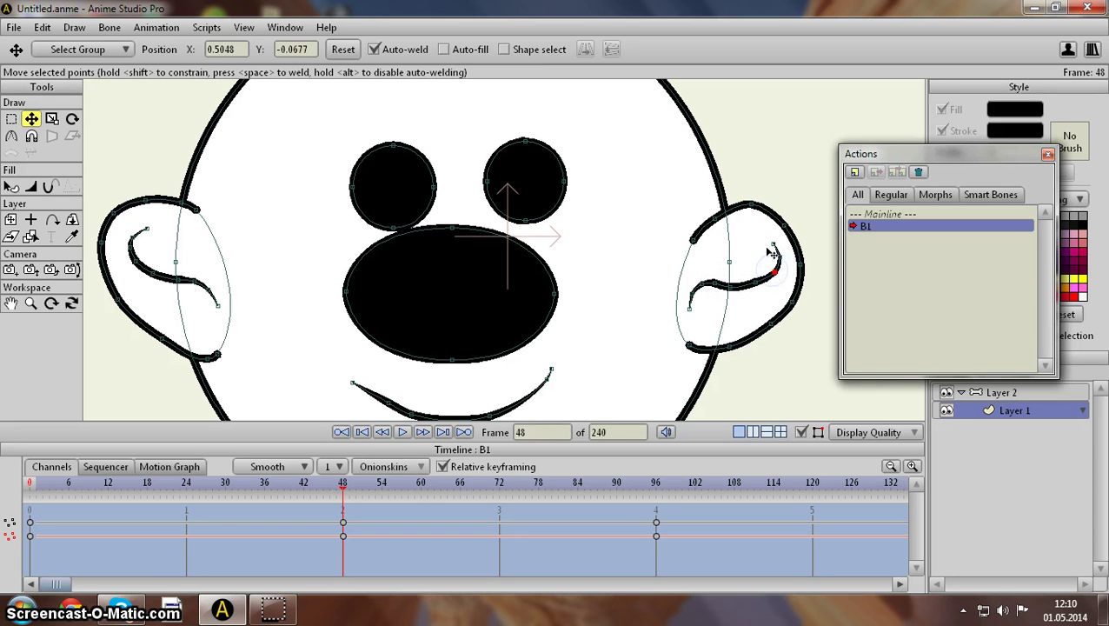
{"action": "left_click_drag", "start_coordinate": [771, 249], "coordinate": [757, 287]}
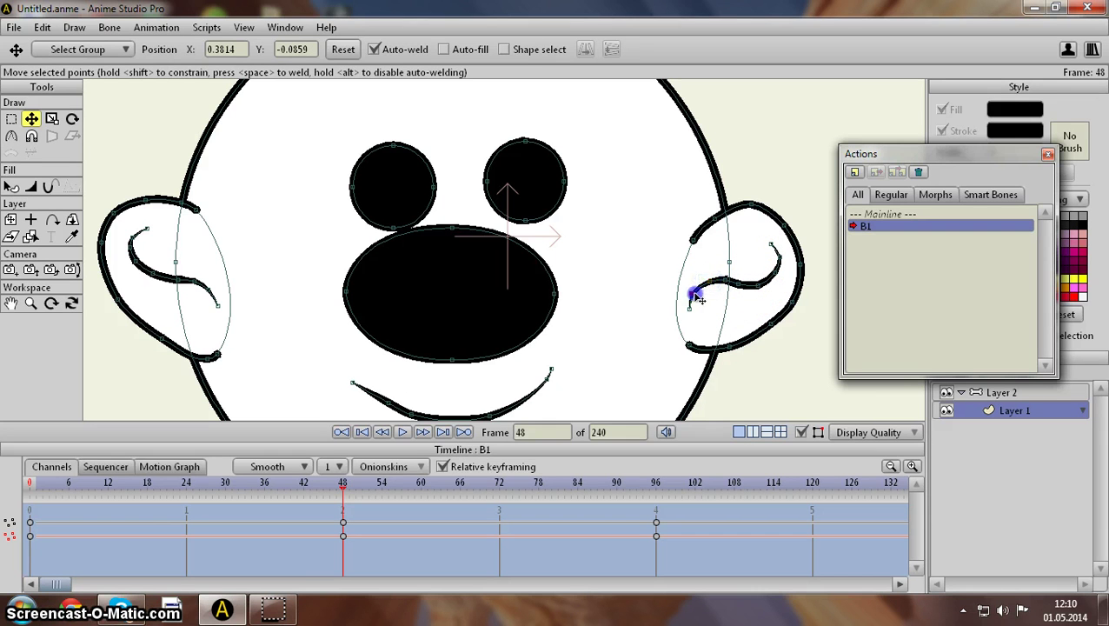
{"action": "left_click", "coordinate": [698, 294]}
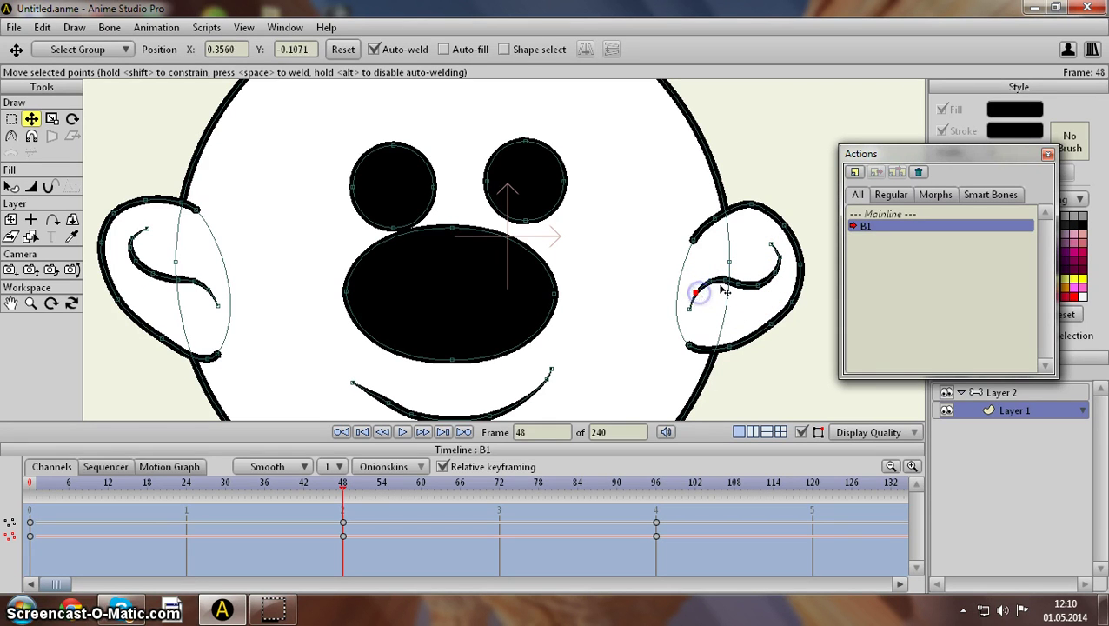
{"action": "scroll", "coordinate": [692, 339], "scroll_direction": "down", "scroll_amount": 2}
{"action": "left_click_drag", "start_coordinate": [695, 344], "coordinate": [565, 347]}
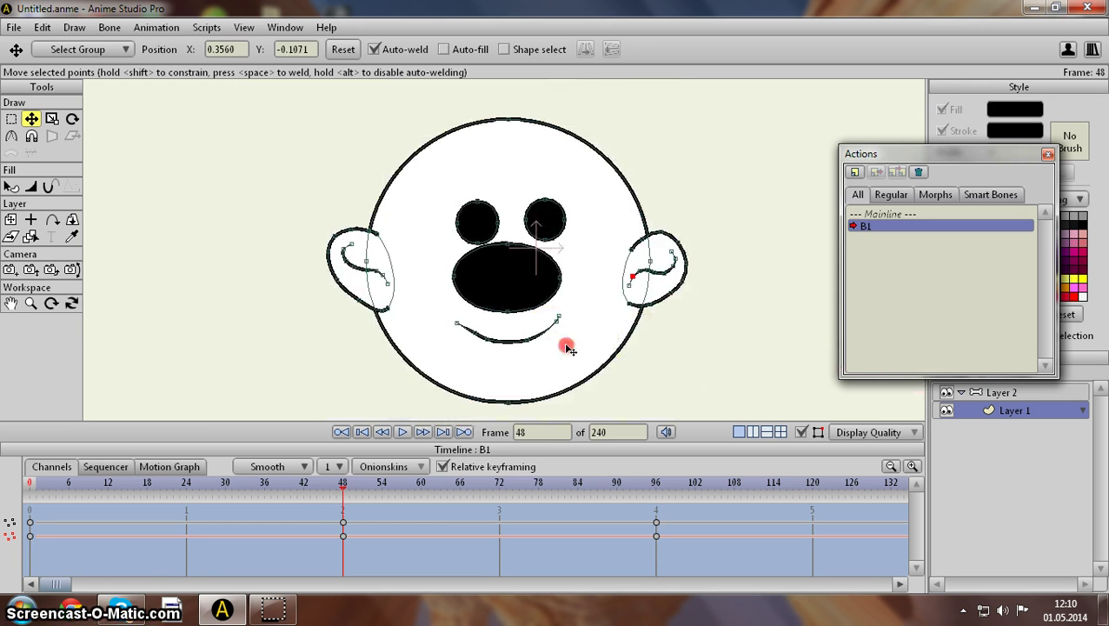
Step: Go to frame 96 of the B1 action and move the ear's inner line inside the ear outline
{"action": "left_click_drag", "start_coordinate": [340, 485], "coordinate": [668, 493]}
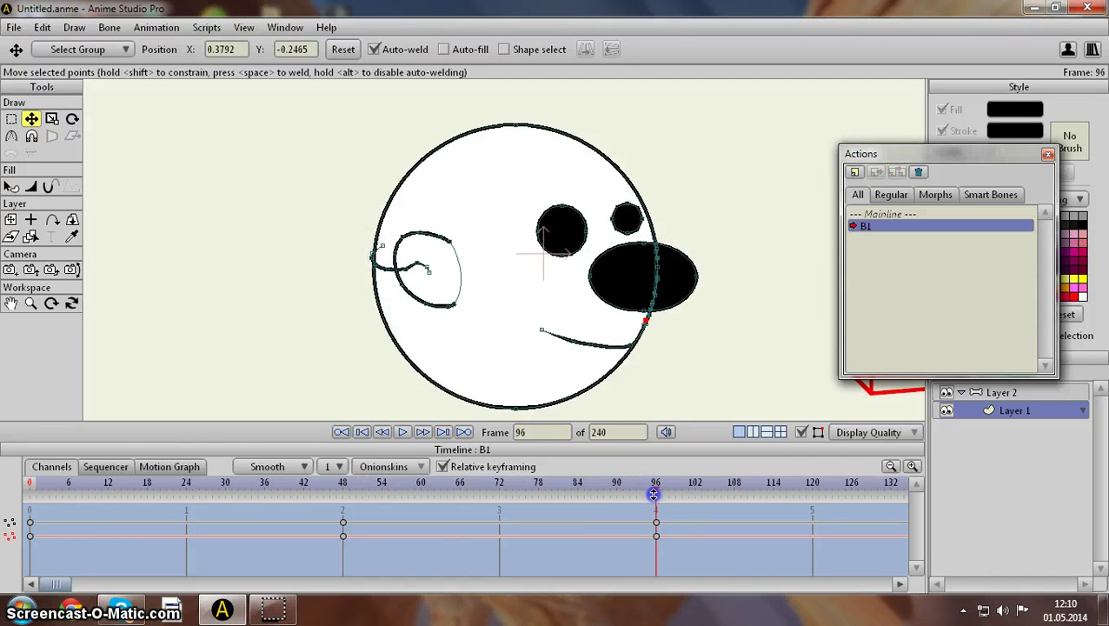
{"action": "double_click", "coordinate": [400, 274]}
{"action": "left_click_drag", "start_coordinate": [379, 275], "coordinate": [415, 281]}
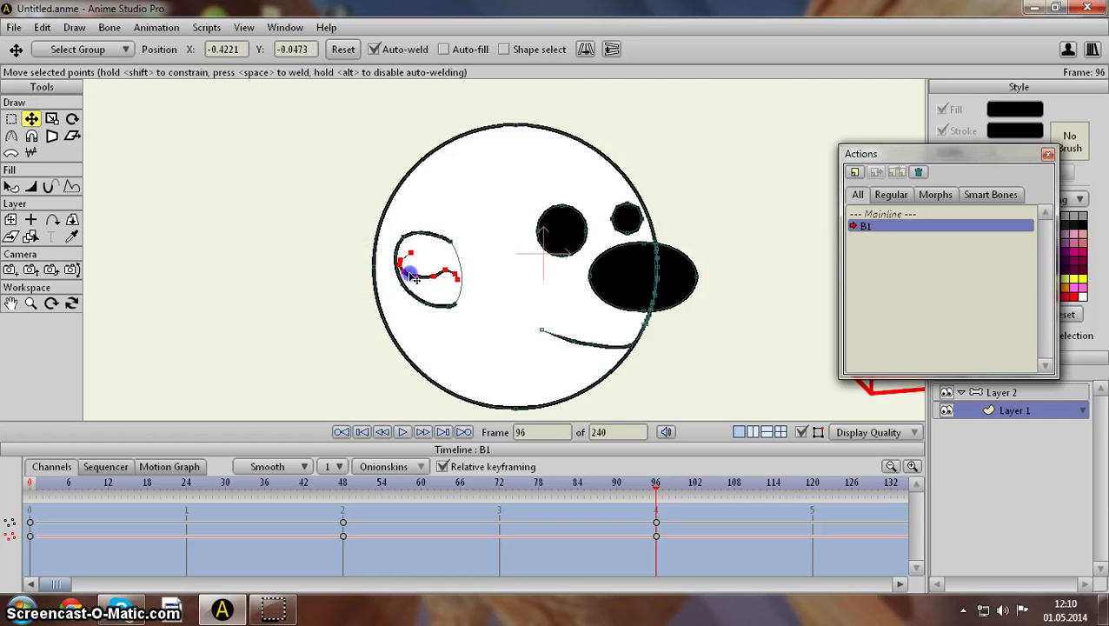
{"action": "left_click_drag", "start_coordinate": [341, 487], "coordinate": [650, 497]}
Step: Adjust the inner line's individual points at frame 96 to fit the ear, and scrub between frames 48 and 96 to check the transition
{"action": "scroll", "coordinate": [433, 272], "scroll_direction": "up", "scroll_amount": 10}
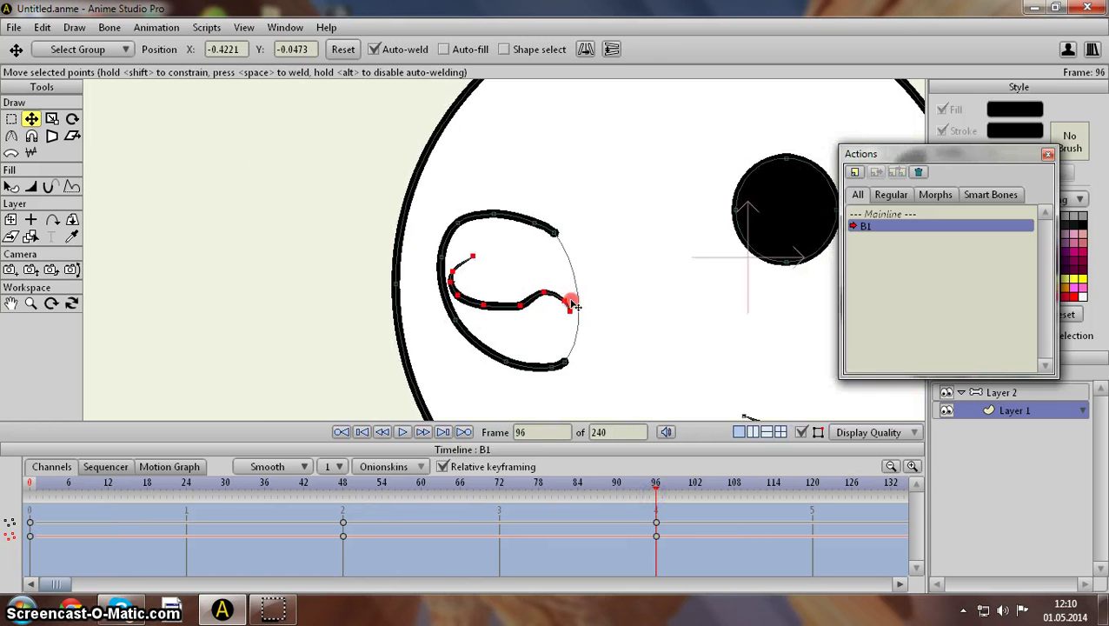
{"action": "left_click", "coordinate": [549, 264]}
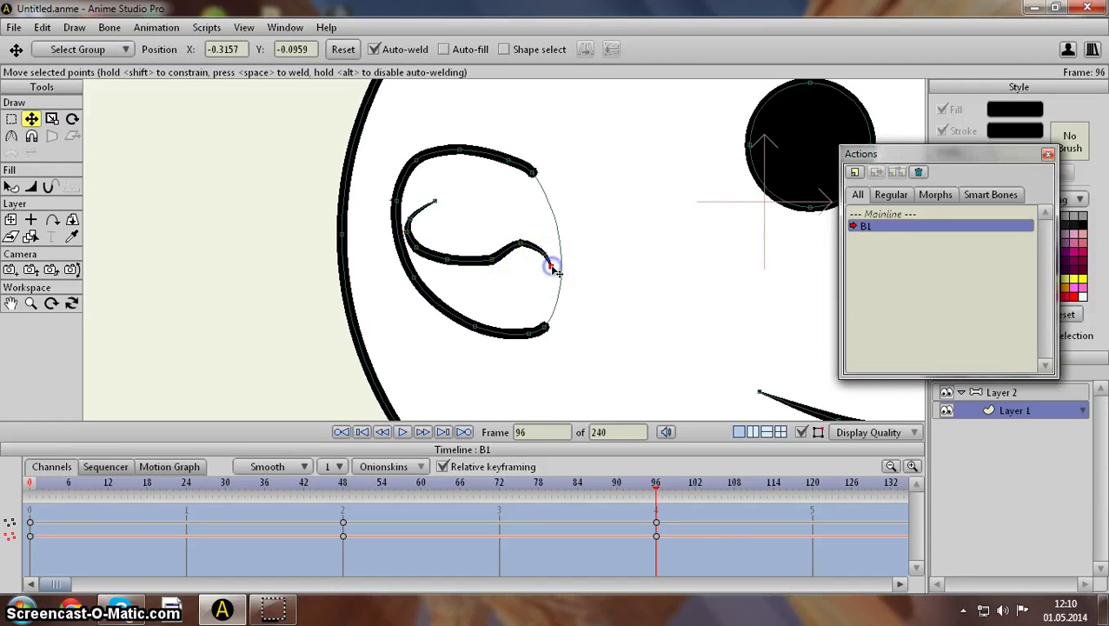
{"action": "left_click", "coordinate": [543, 255]}
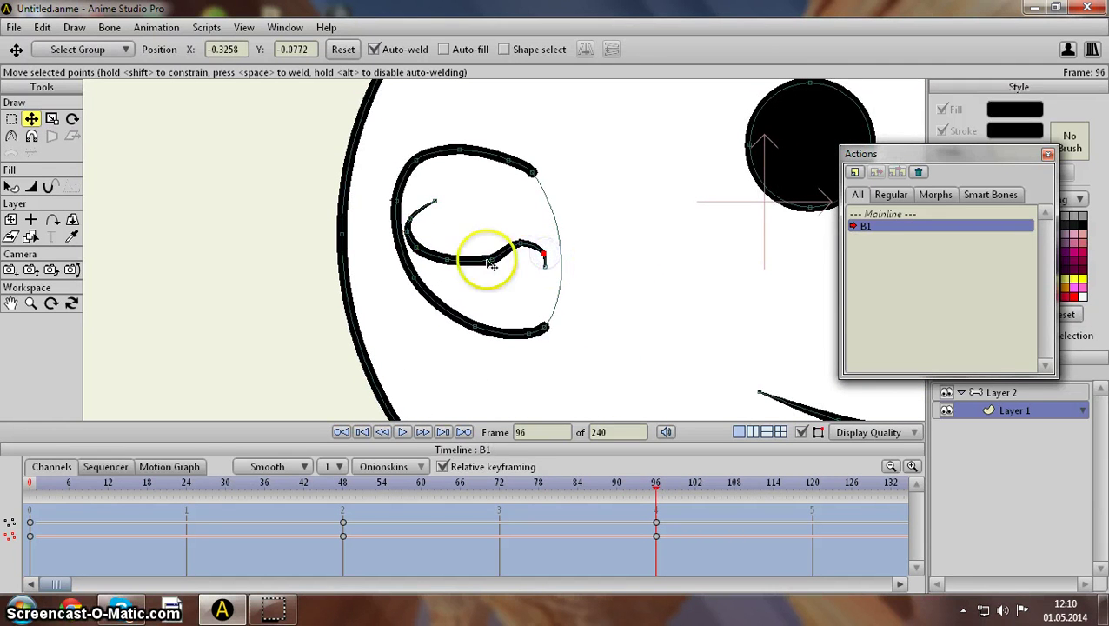
{"action": "left_click_drag", "start_coordinate": [492, 258], "coordinate": [424, 233]}
{"action": "left_click", "coordinate": [454, 262]}
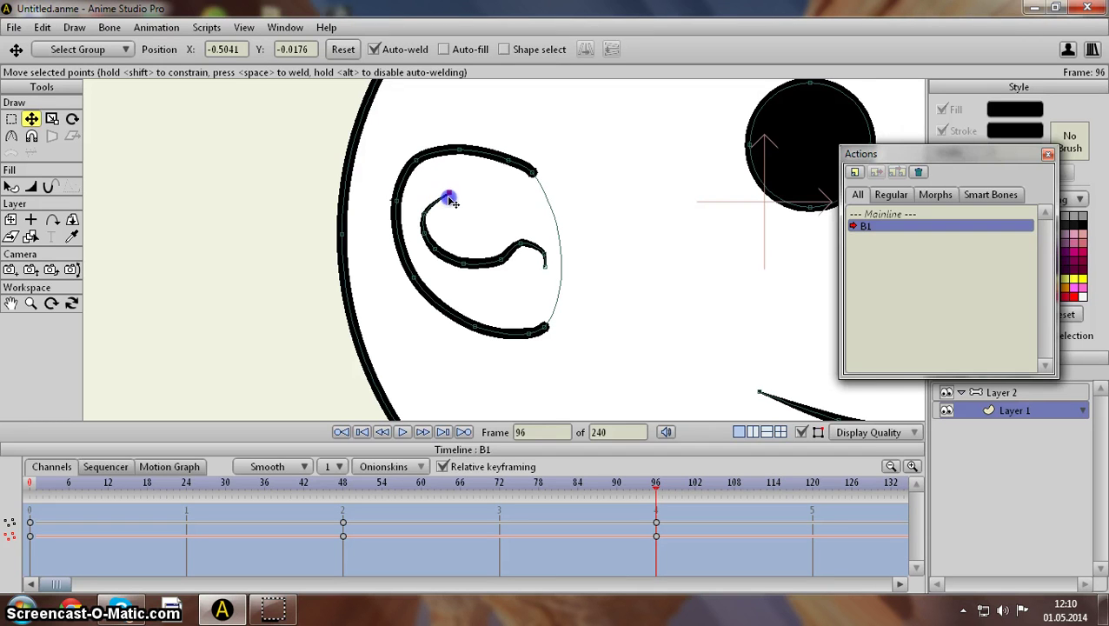
{"action": "left_click_drag", "start_coordinate": [428, 220], "coordinate": [437, 206]}
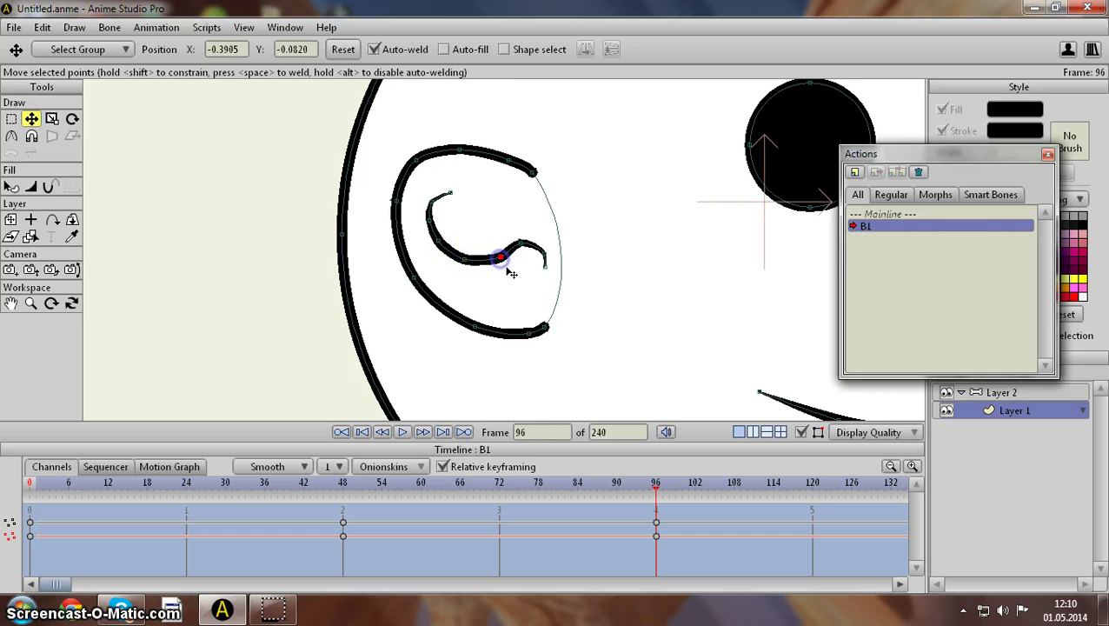
{"action": "scroll", "coordinate": [507, 268], "scroll_direction": "down", "scroll_amount": 4}
{"action": "left_click_drag", "start_coordinate": [593, 297], "coordinate": [522, 319]}
{"action": "scroll", "coordinate": [512, 330], "scroll_direction": "down", "scroll_amount": 1}
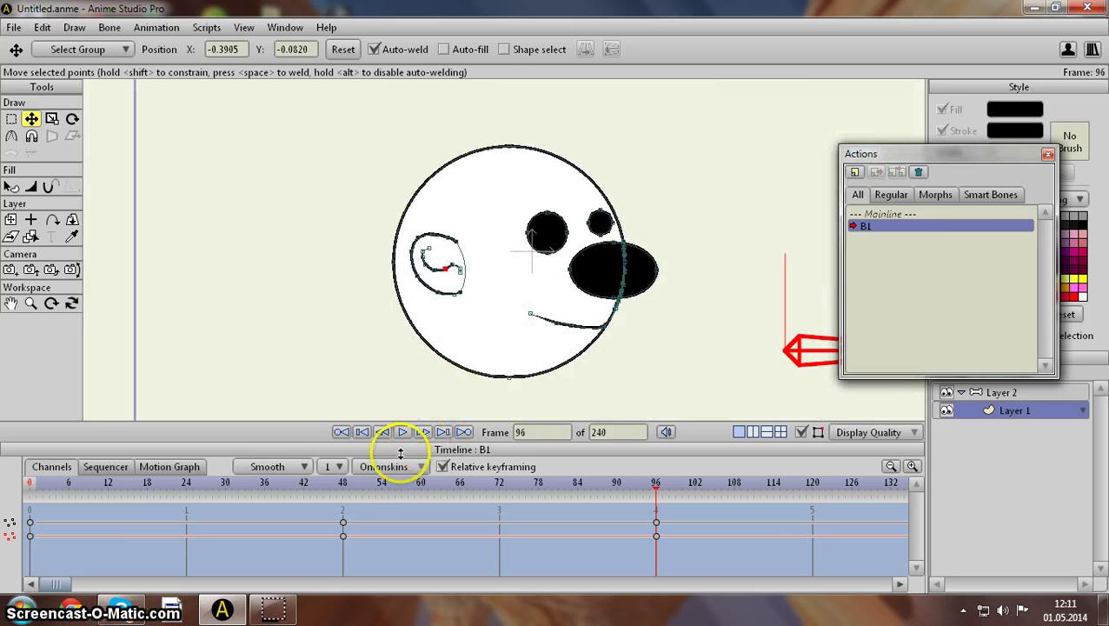
{"action": "left_click_drag", "start_coordinate": [361, 492], "coordinate": [653, 514]}
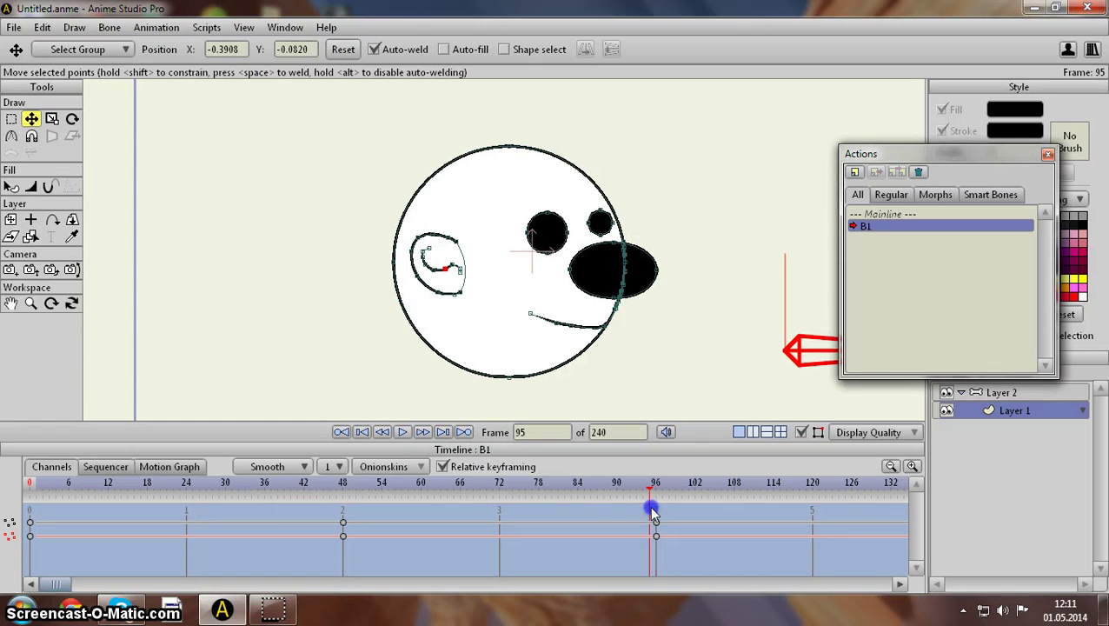
Step: Return from the B1 action to the Mainline, select Layer 2 and close the Actions window
{"action": "left_click", "coordinate": [882, 214]}
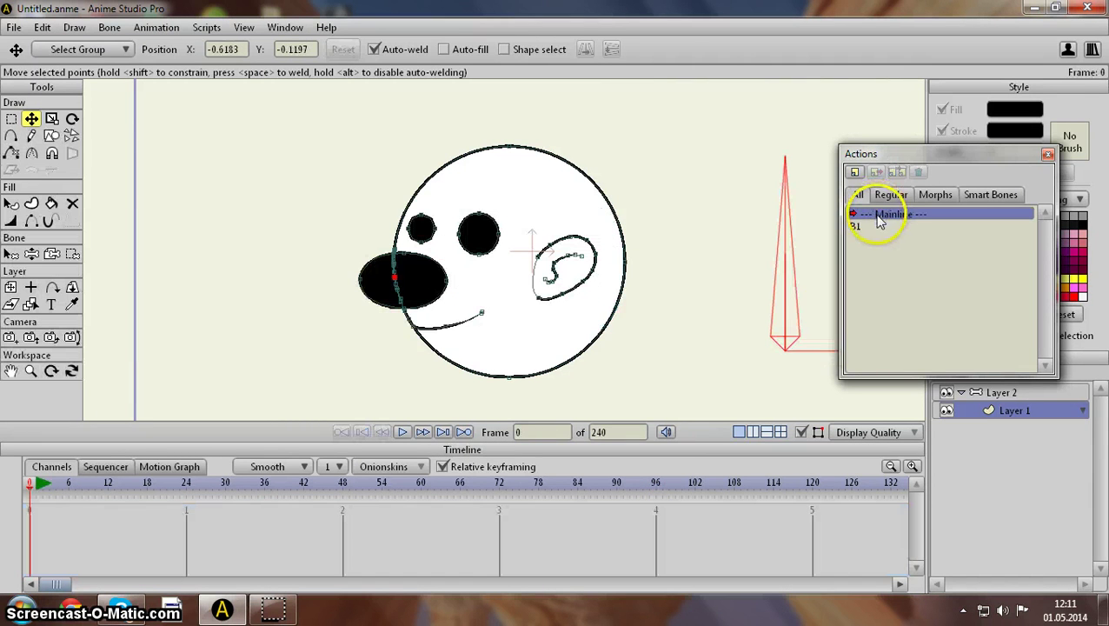
{"action": "left_click", "coordinate": [991, 393]}
{"action": "left_click", "coordinate": [1048, 155]}
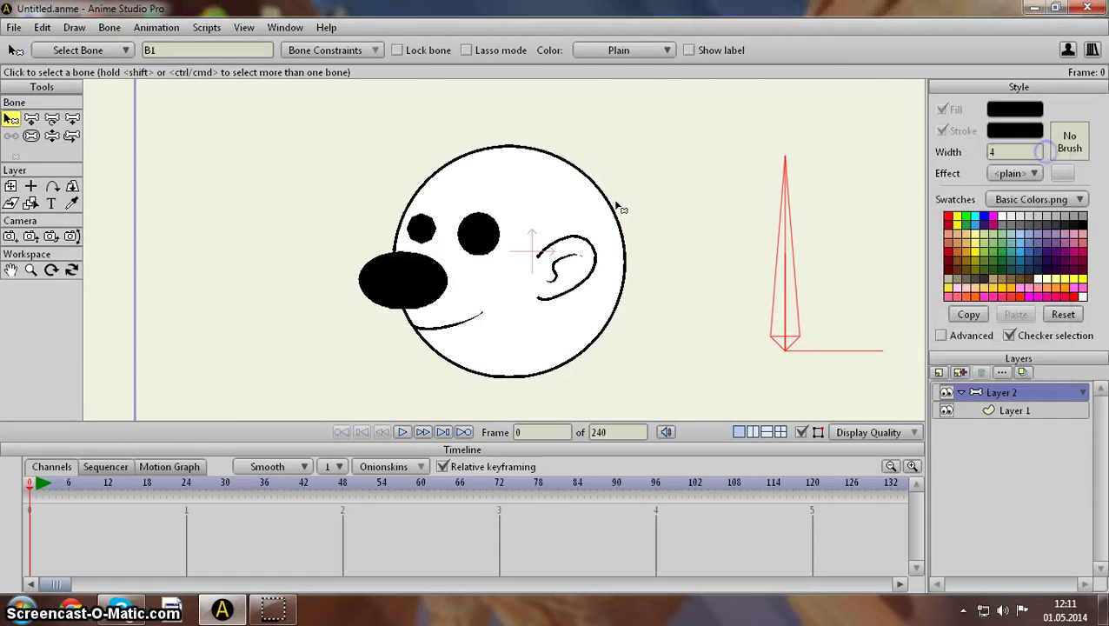
Step: Swing bone B1 with the Manipulate Bones tool at frame 0 to test the head turn
{"action": "left_click", "coordinate": [52, 136]}
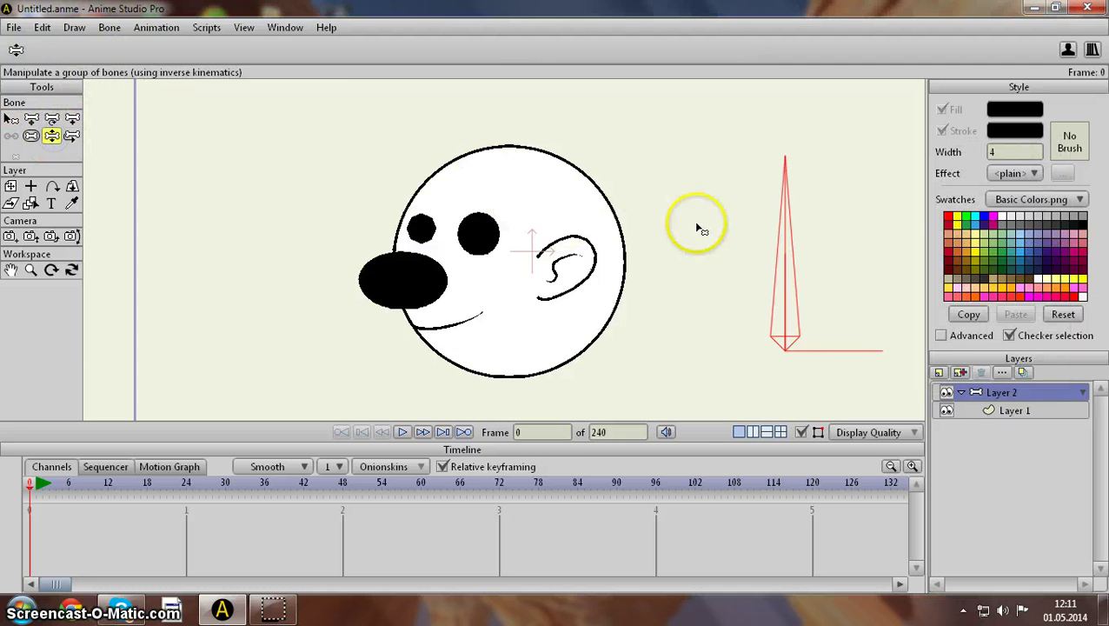
{"action": "left_click_drag", "start_coordinate": [776, 280], "coordinate": [792, 250]}
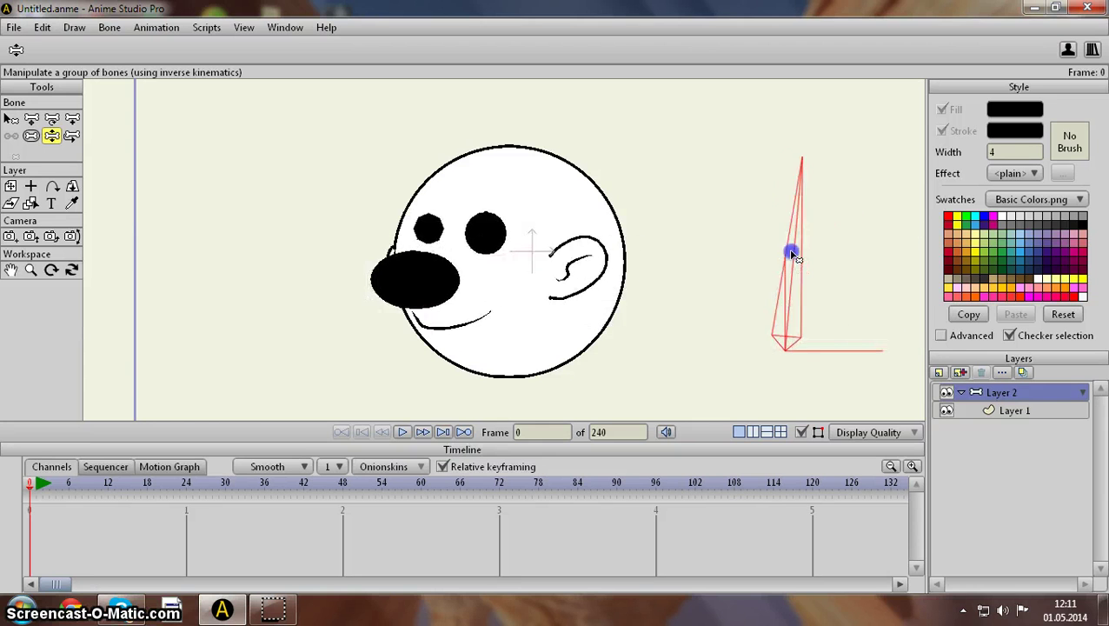
{"action": "left_click_drag", "start_coordinate": [87, 483], "coordinate": [217, 491]}
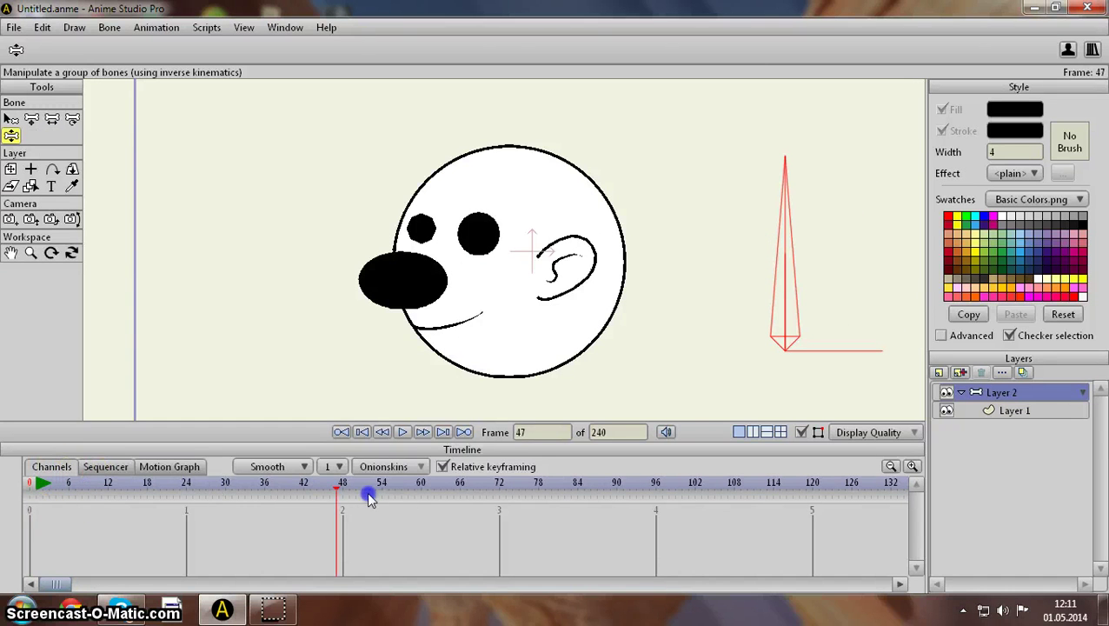
{"action": "left_click_drag", "start_coordinate": [472, 495], "coordinate": [200, 489]}
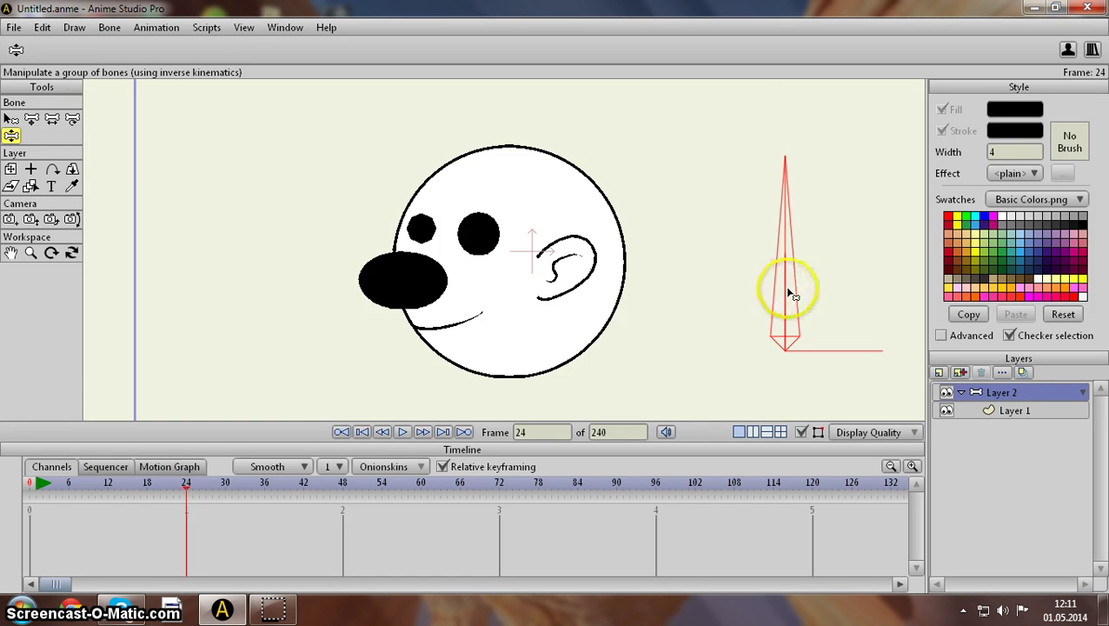
{"action": "left_click_drag", "start_coordinate": [149, 483], "coordinate": [29, 483]}
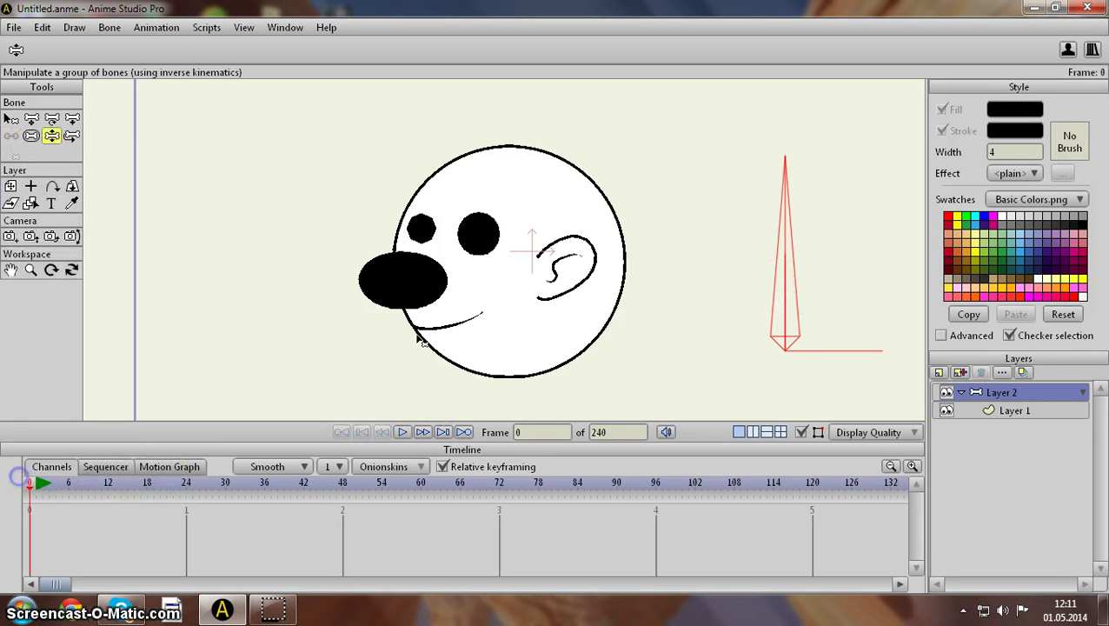
{"action": "left_click_drag", "start_coordinate": [748, 279], "coordinate": [873, 284]}
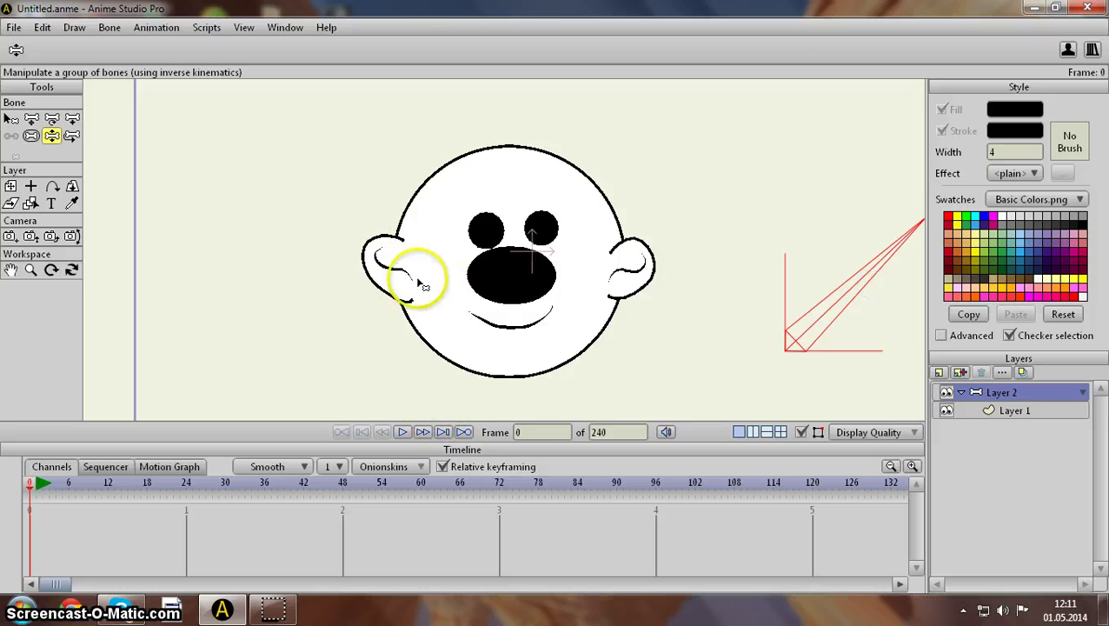
Step: Select Layer 1 and test the head turn by swinging bone B1, with and without all the face's points selected
{"action": "left_click", "coordinate": [1014, 410]}
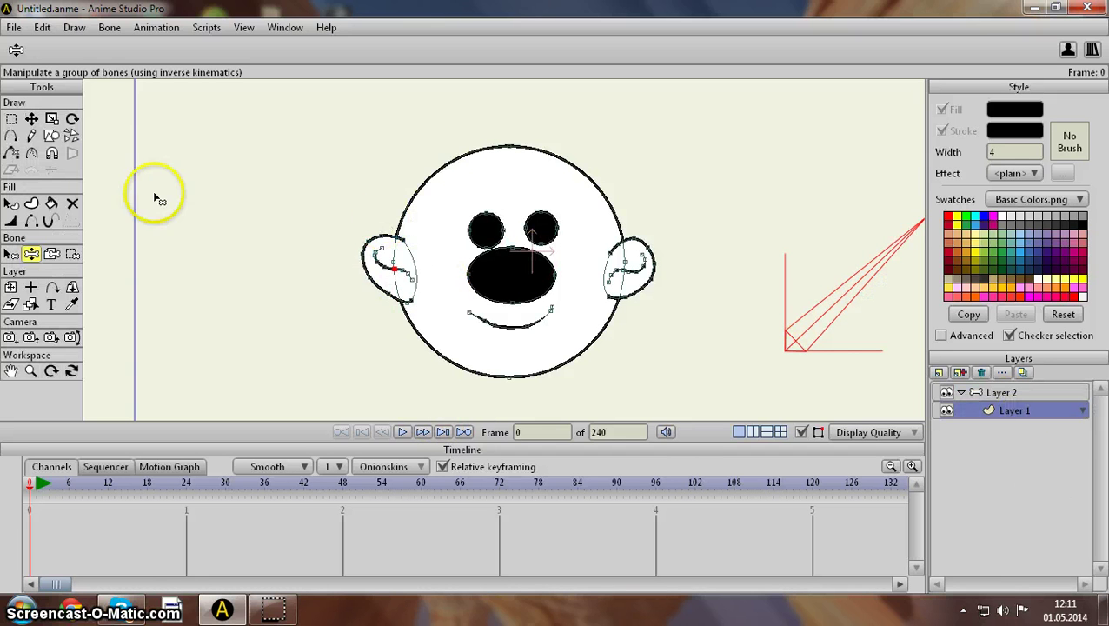
{"action": "left_click_drag", "start_coordinate": [592, 379], "coordinate": [578, 356]}
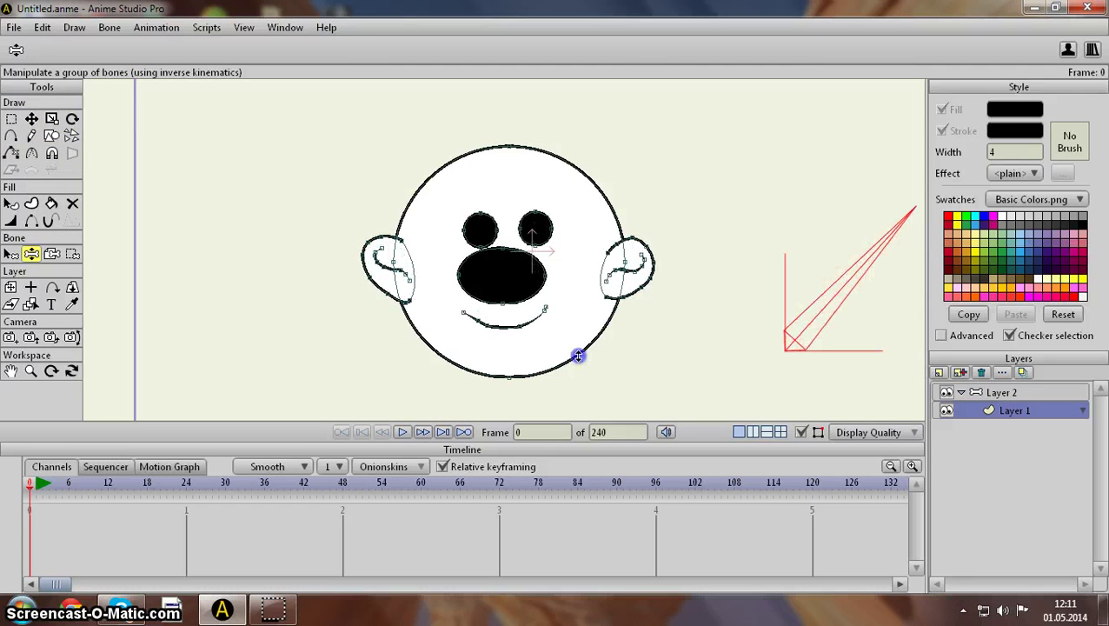
{"action": "left_click", "coordinate": [10, 118]}
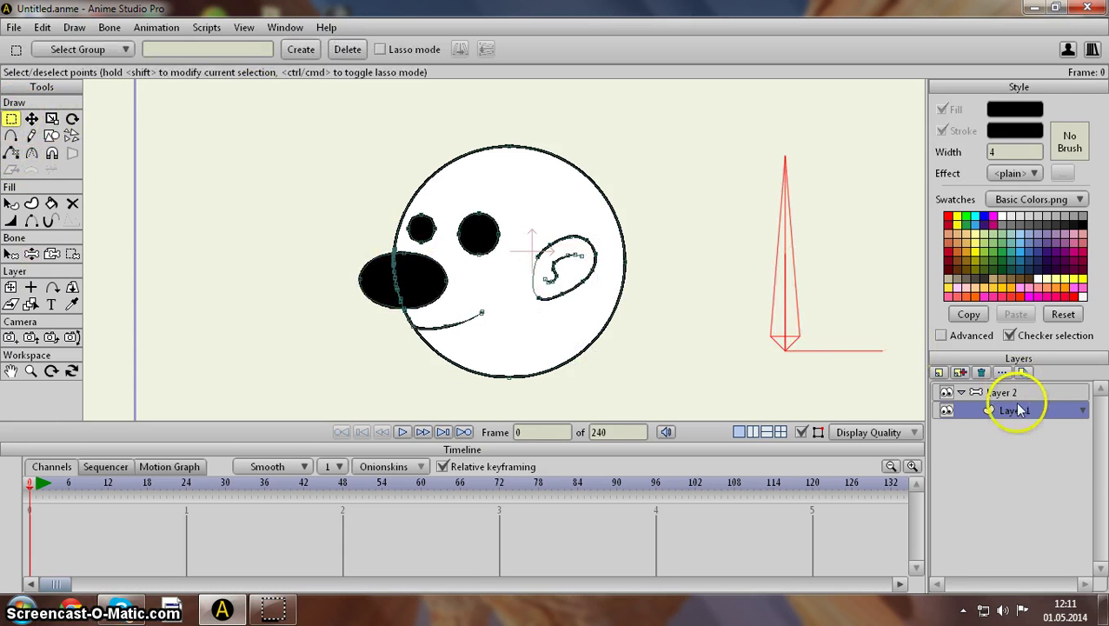
{"action": "left_click_drag", "start_coordinate": [237, 123], "coordinate": [778, 404]}
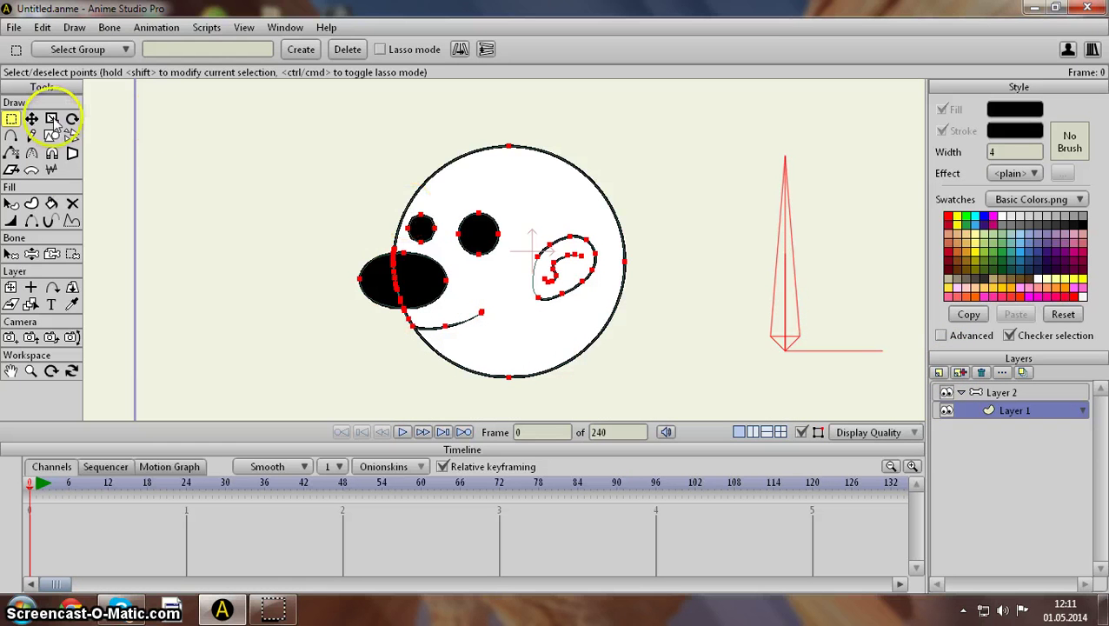
{"action": "left_click", "coordinate": [31, 254]}
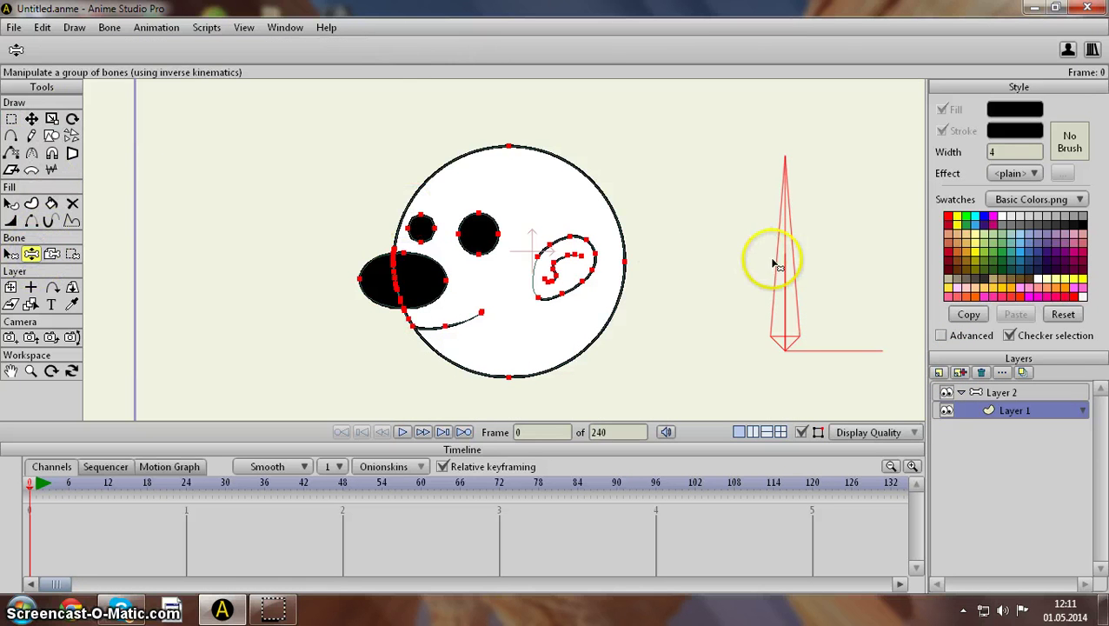
{"action": "left_click_drag", "start_coordinate": [782, 265], "coordinate": [844, 296]}
{"action": "left_click", "coordinate": [32, 118]}
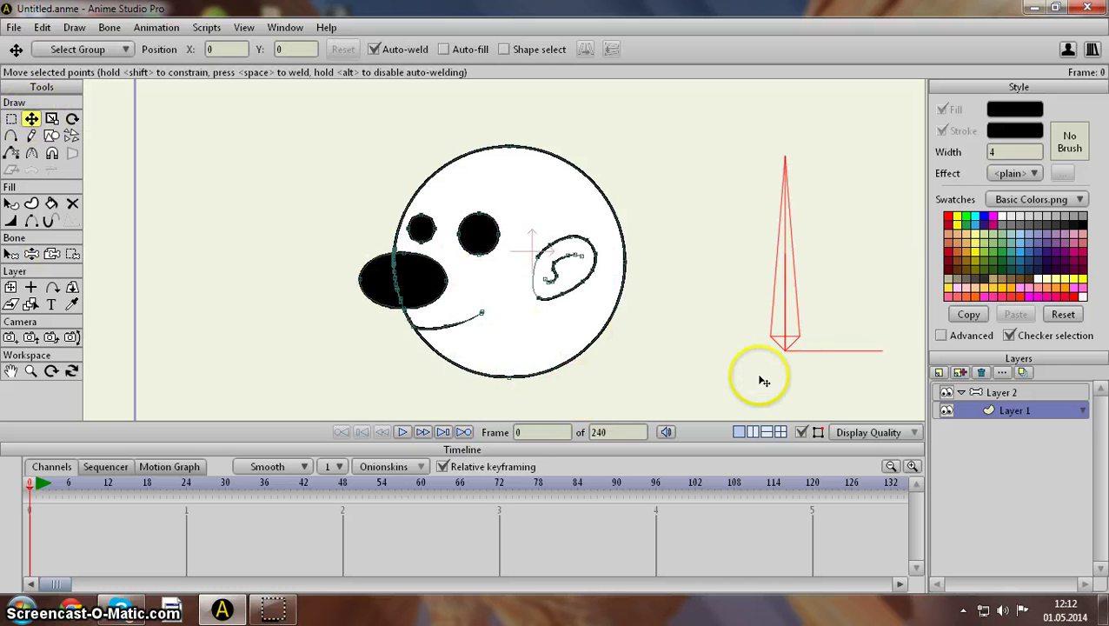
Step: Select Layer 2, keyframe bone B1 with the Manipulate Bones tool near the start, and move its keys to frame 24
{"action": "left_click", "coordinate": [997, 395]}
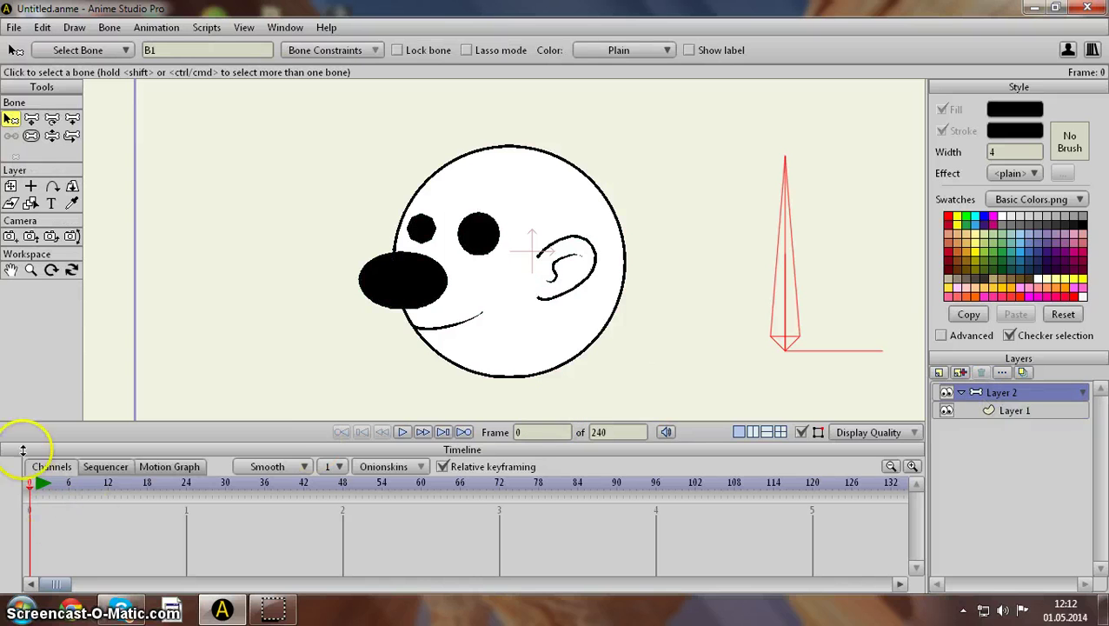
{"action": "left_click", "coordinate": [51, 136]}
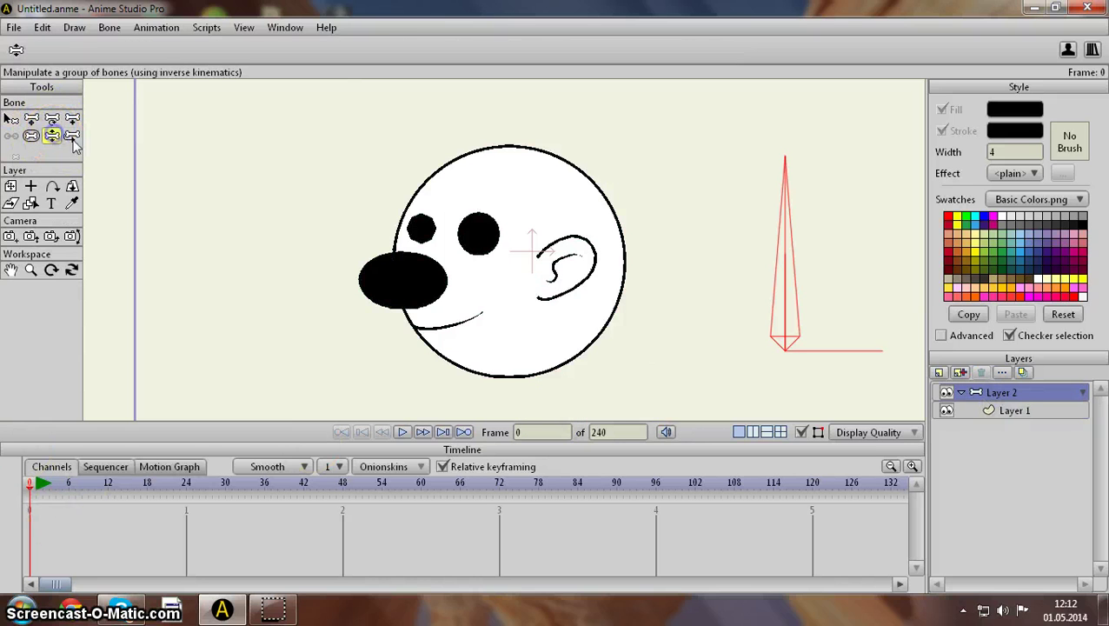
{"action": "left_click", "coordinate": [787, 263]}
{"action": "left_click", "coordinate": [42, 484]}
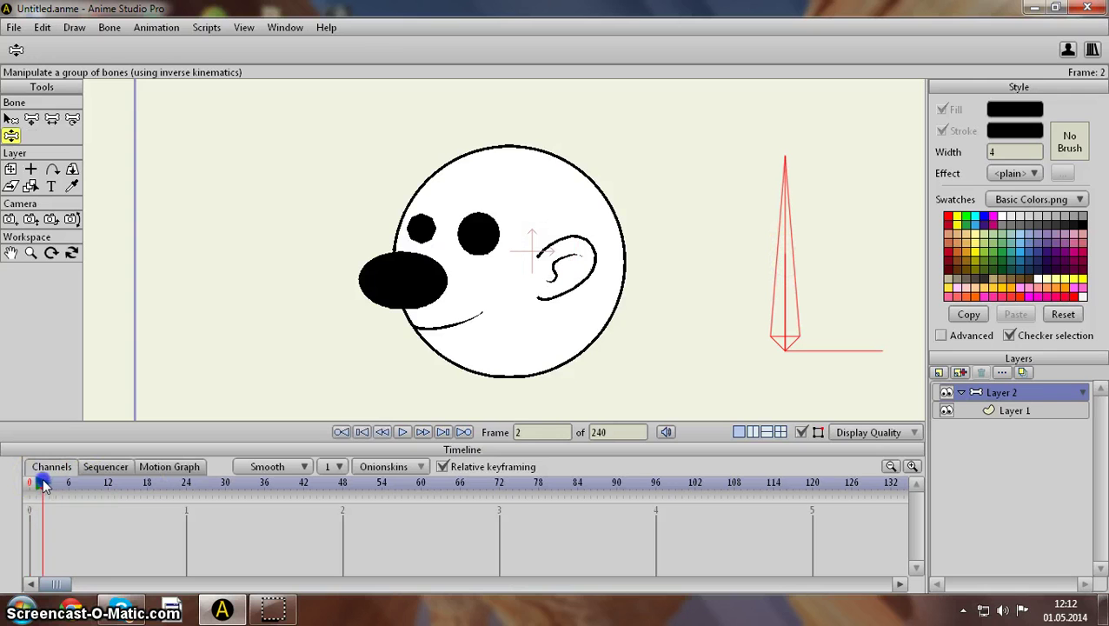
{"action": "left_click", "coordinate": [789, 294]}
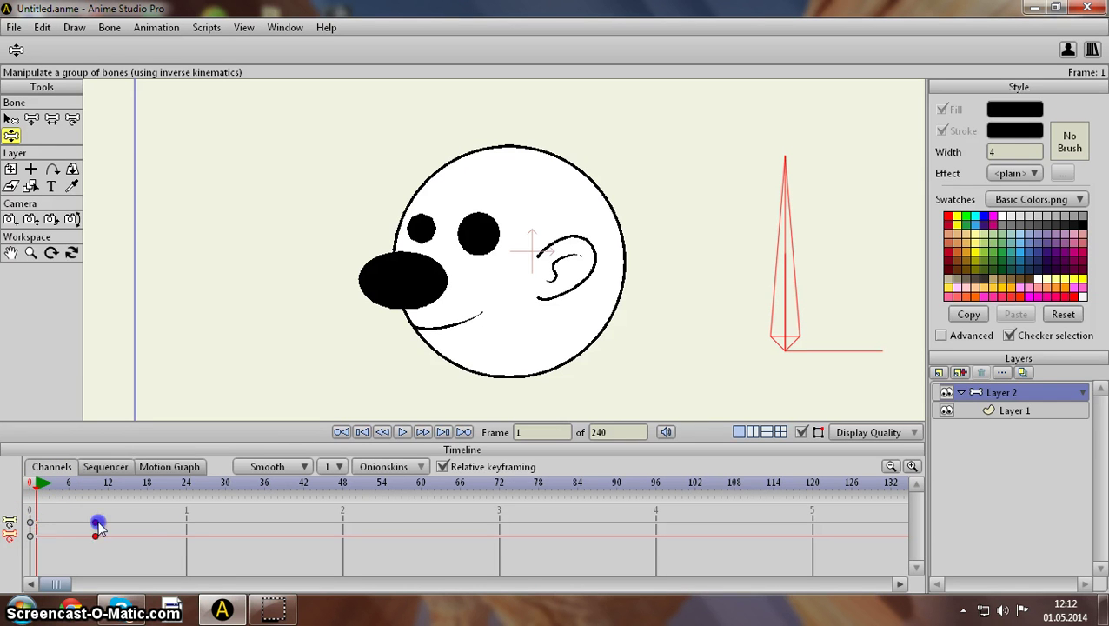
{"action": "left_click_drag", "start_coordinate": [185, 525], "coordinate": [180, 523]}
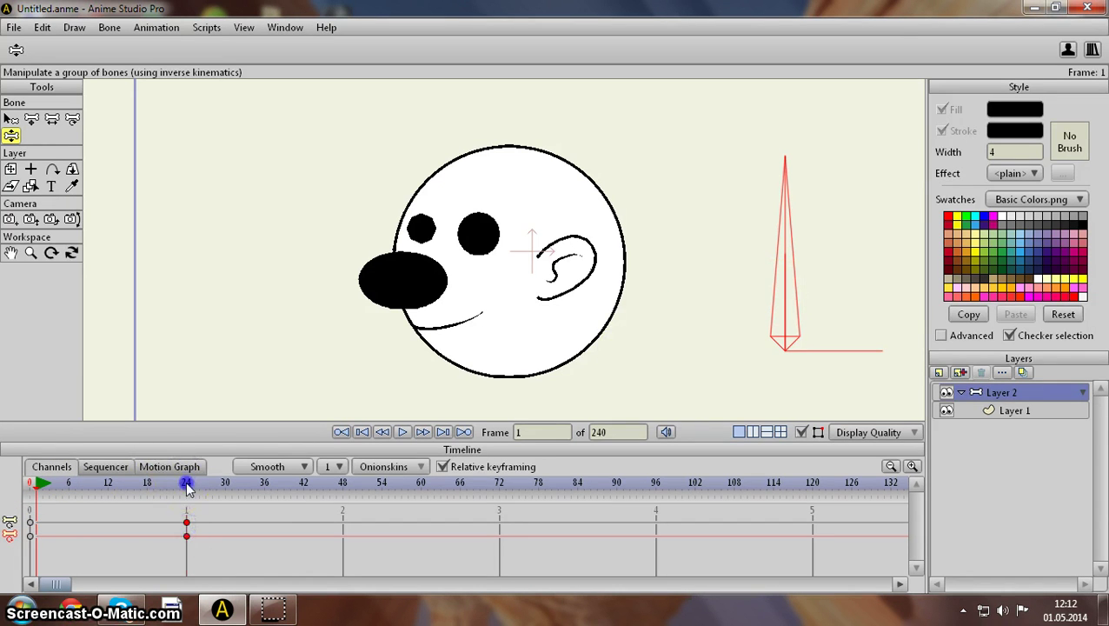
Step: Pose bone B1 horizontal at frames 24, 72 and 120 and upright at frames 48 and 96 for a back-and-forth head turn
{"action": "left_click_drag", "start_coordinate": [869, 234], "coordinate": [873, 353]}
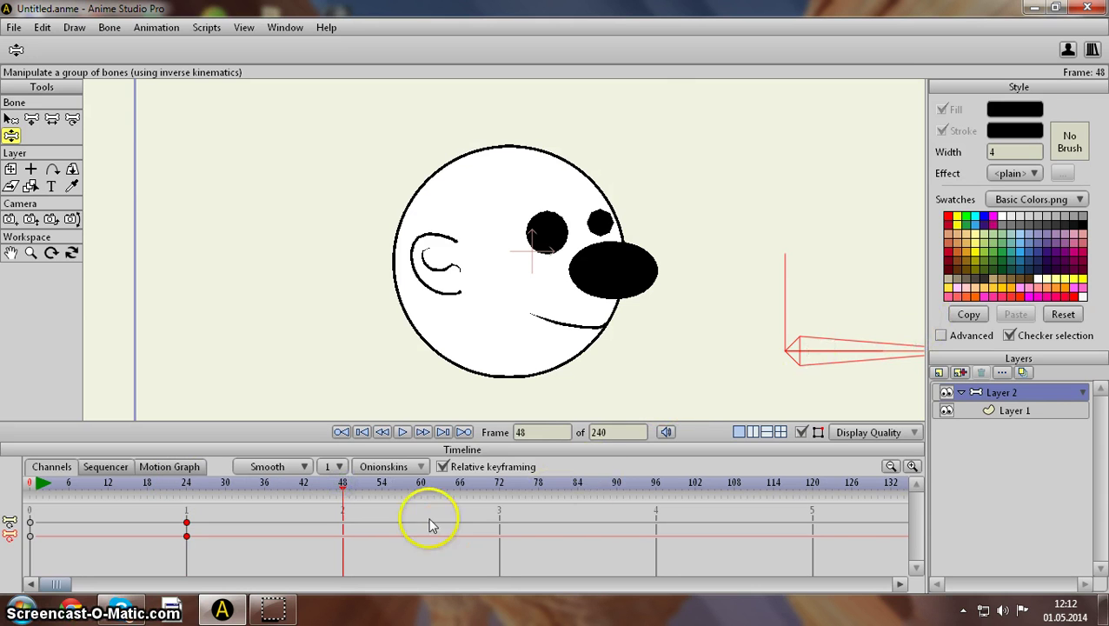
{"action": "left_click_drag", "start_coordinate": [851, 351], "coordinate": [726, 274]}
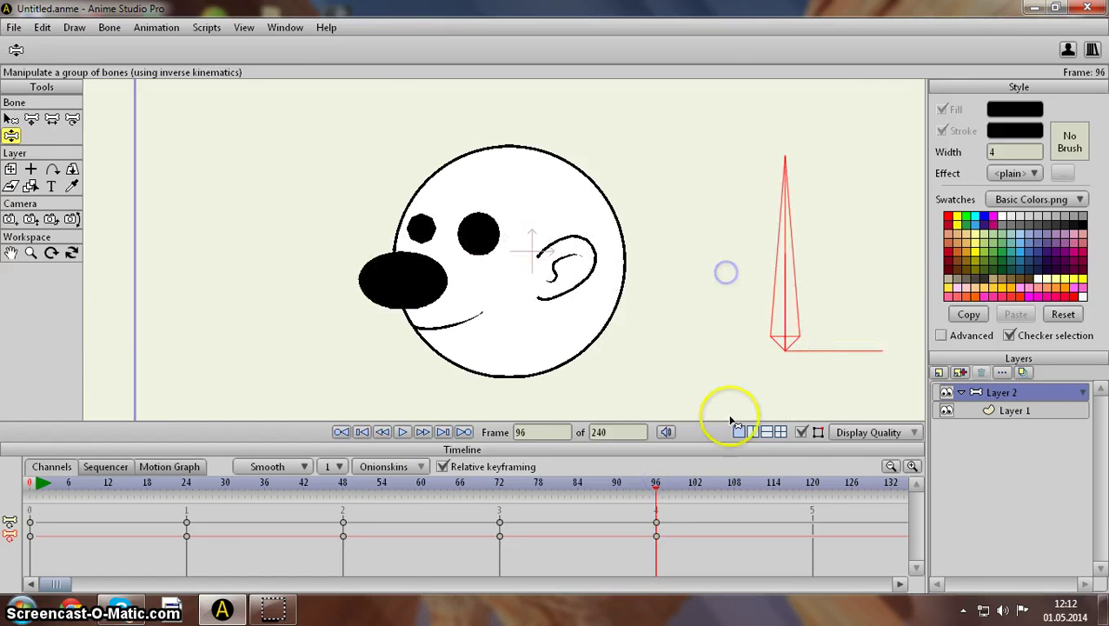
{"action": "left_click", "coordinate": [812, 484]}
{"action": "left_click_drag", "start_coordinate": [792, 301], "coordinate": [908, 404]}
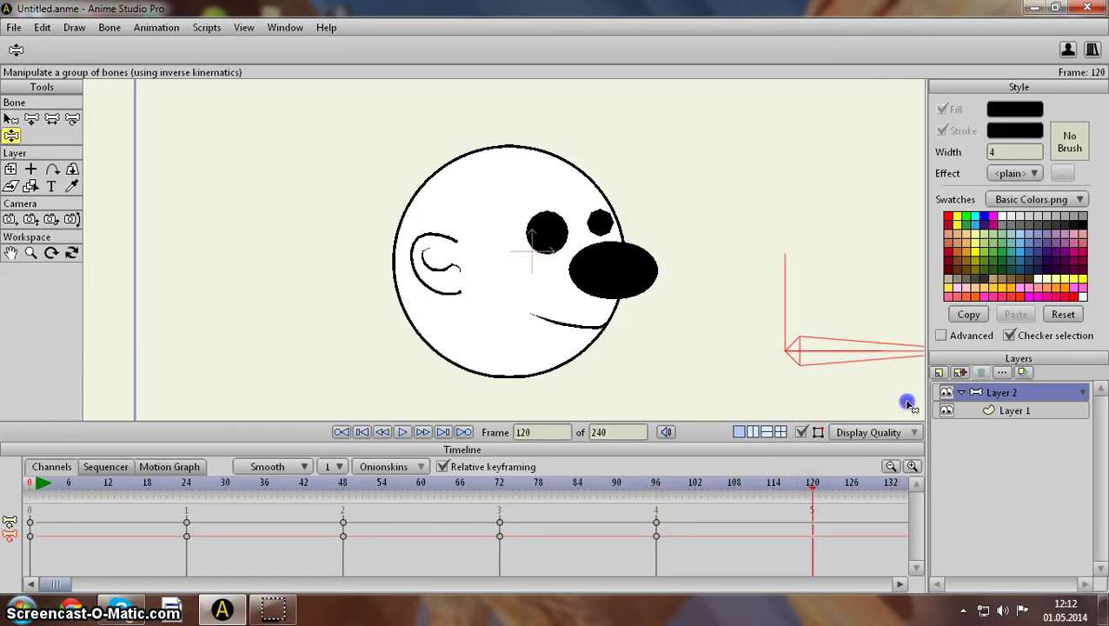
Step: Play the head turn animation from frame 0 and stop it after the last keyframe
{"action": "left_click", "coordinate": [29, 484]}
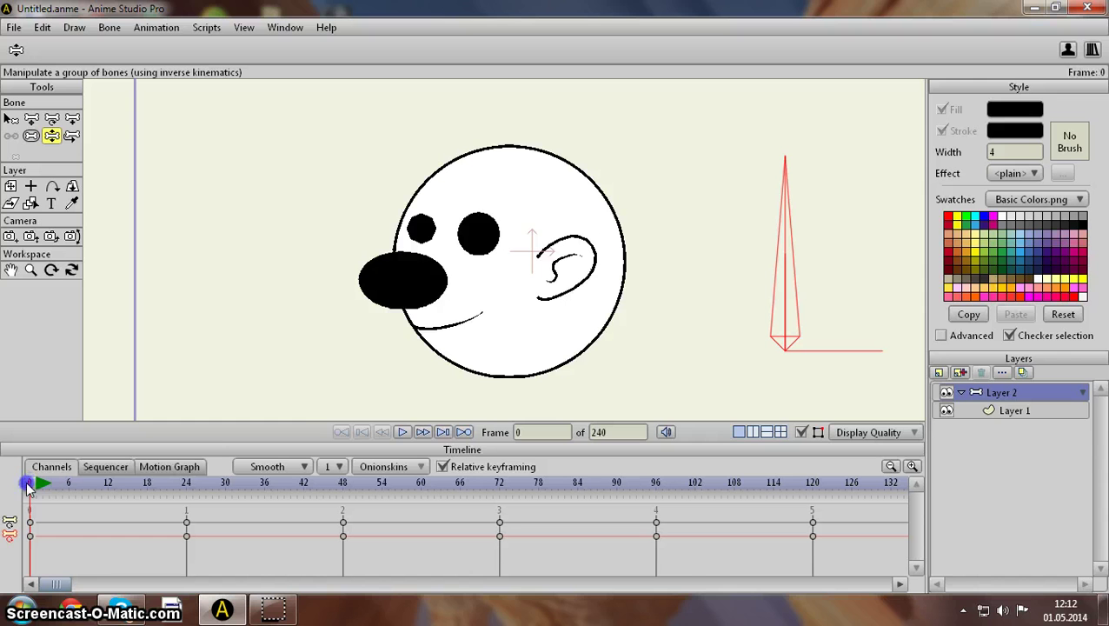
{"action": "left_click", "coordinate": [404, 431]}
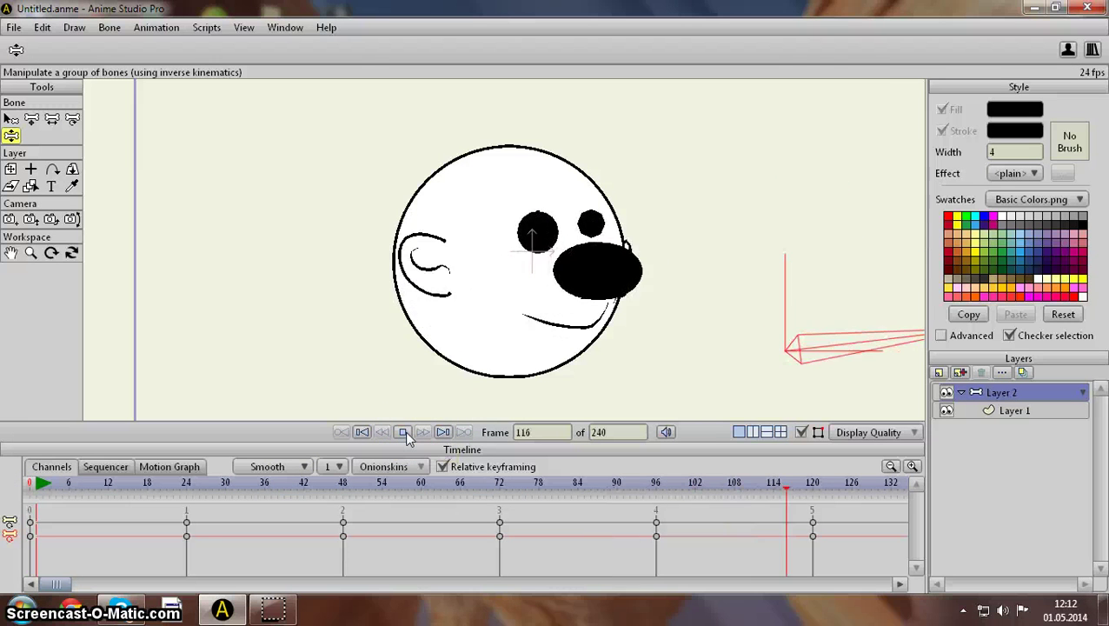
{"action": "left_click", "coordinate": [405, 431]}
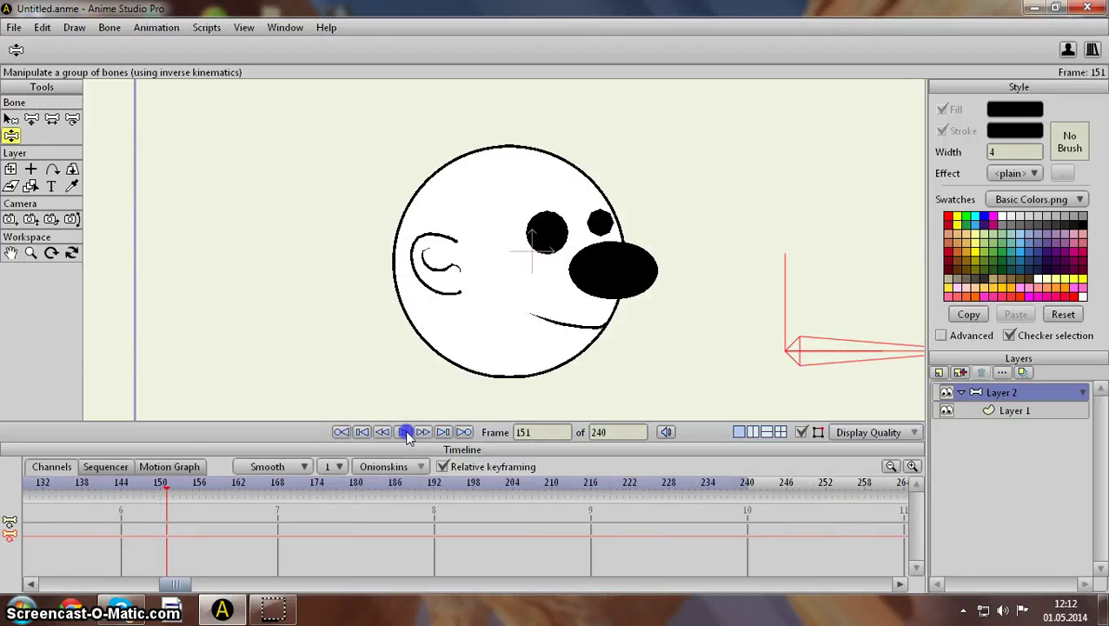
Step: Rewind the animation and delete all bone keyframes from frame 24 to frame 120
{"action": "left_click", "coordinate": [360, 433]}
{"action": "left_click_drag", "start_coordinate": [828, 528], "coordinate": [148, 565]}
{"action": "key", "text": "Delete"}
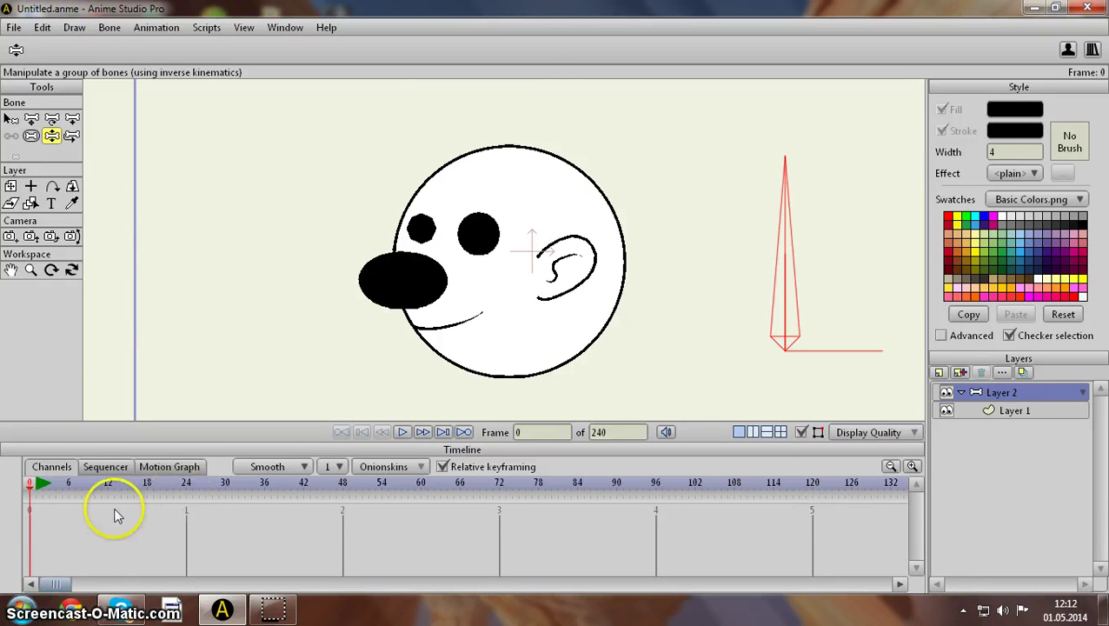
Step: Keyframe shorter swings of bone B1, tilting it partway at frames 6 and 18 and standing it upright at frames 12 and 24
{"action": "left_click", "coordinate": [69, 484]}
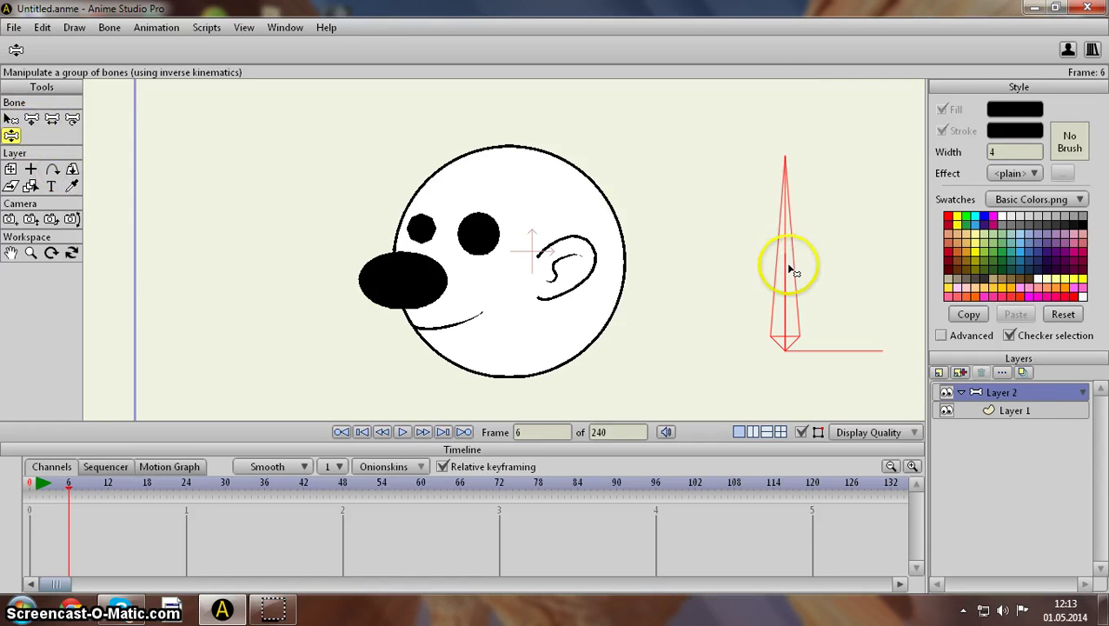
{"action": "left_click_drag", "start_coordinate": [790, 269], "coordinate": [814, 269]}
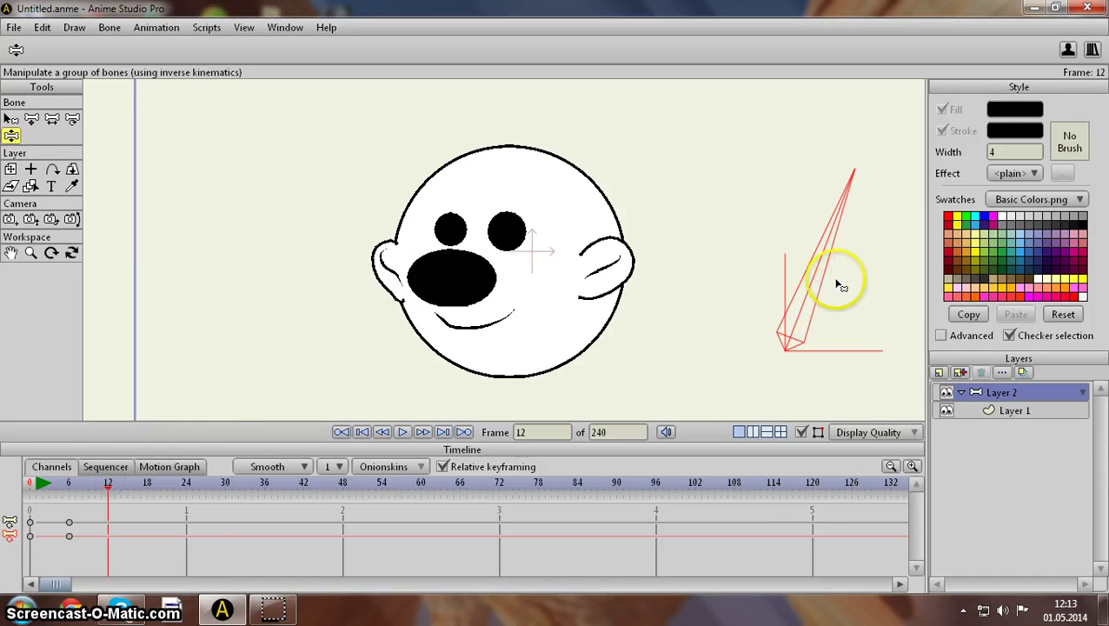
{"action": "mouse_move", "coordinate": [838, 284]}
{"action": "left_mouse_down"}
{"action": "mouse_move", "coordinate": [730, 260]}
{"action": "mouse_move", "coordinate": [828, 274]}
{"action": "mouse_move", "coordinate": [738, 284]}
{"action": "left_mouse_up"}
{"action": "left_click", "coordinate": [150, 485]}
{"action": "left_click", "coordinate": [186, 487]}
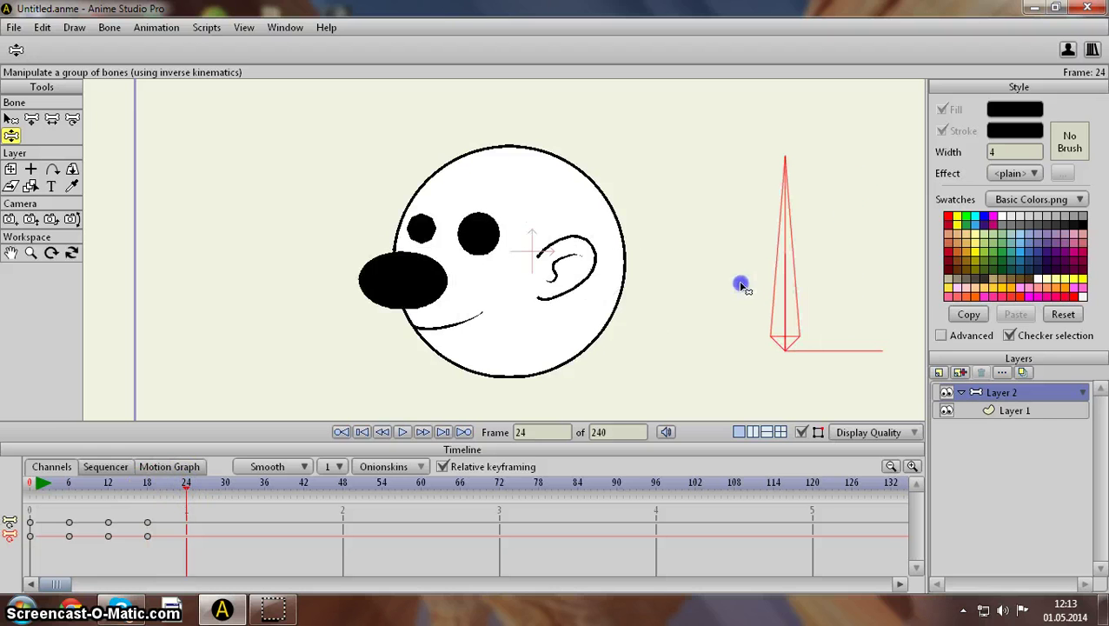
Step: Continue the swings with bone B1 tilted at frames 30 and 42 and upright at 36 and 48, and play from frame 0
{"action": "left_click", "coordinate": [225, 485]}
{"action": "left_click_drag", "start_coordinate": [785, 277], "coordinate": [727, 268]}
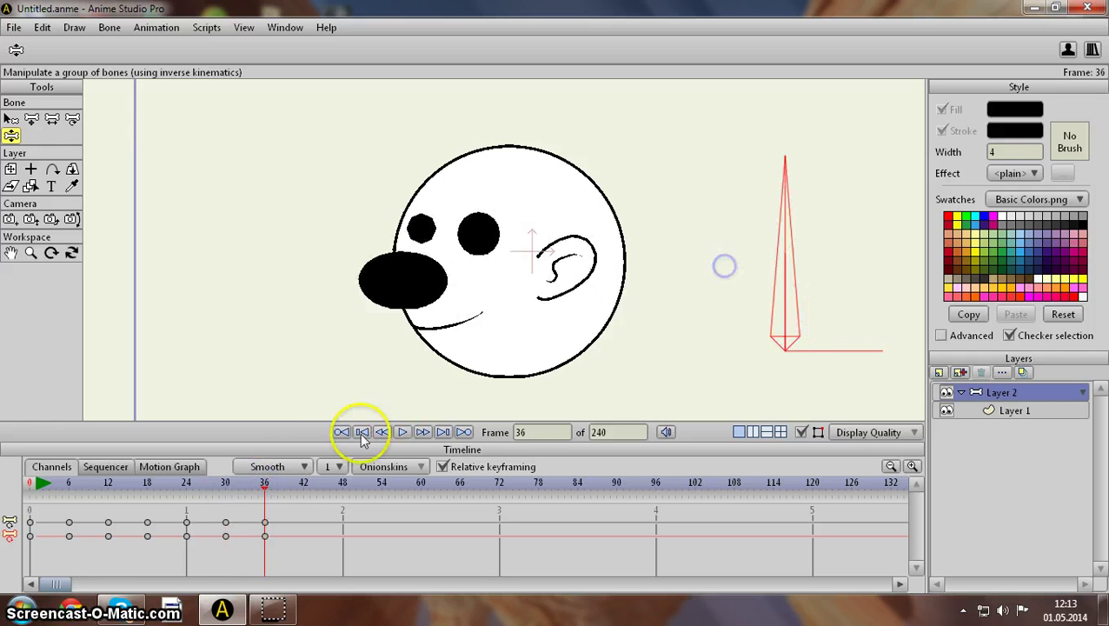
{"action": "left_click", "coordinate": [304, 491]}
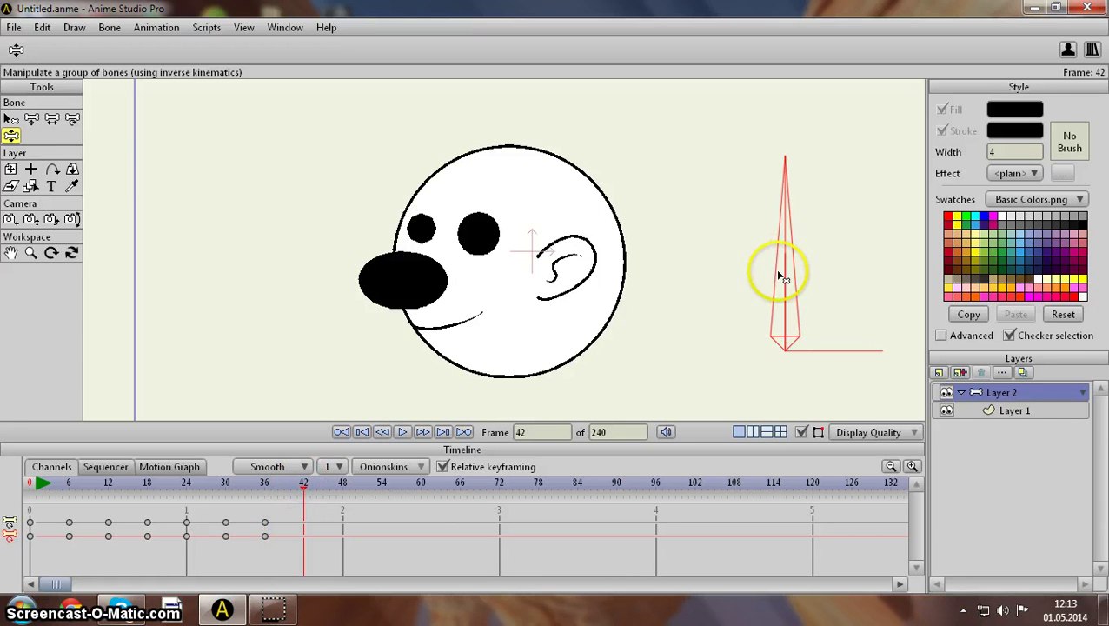
{"action": "left_click_drag", "start_coordinate": [782, 275], "coordinate": [825, 278]}
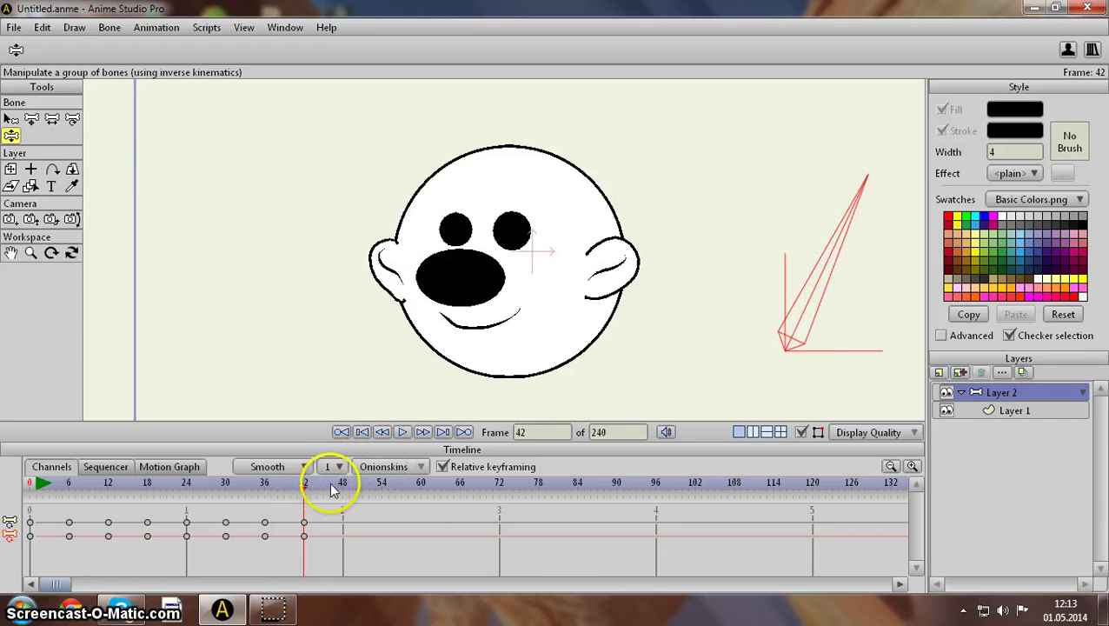
{"action": "left_click_drag", "start_coordinate": [832, 278], "coordinate": [787, 270]}
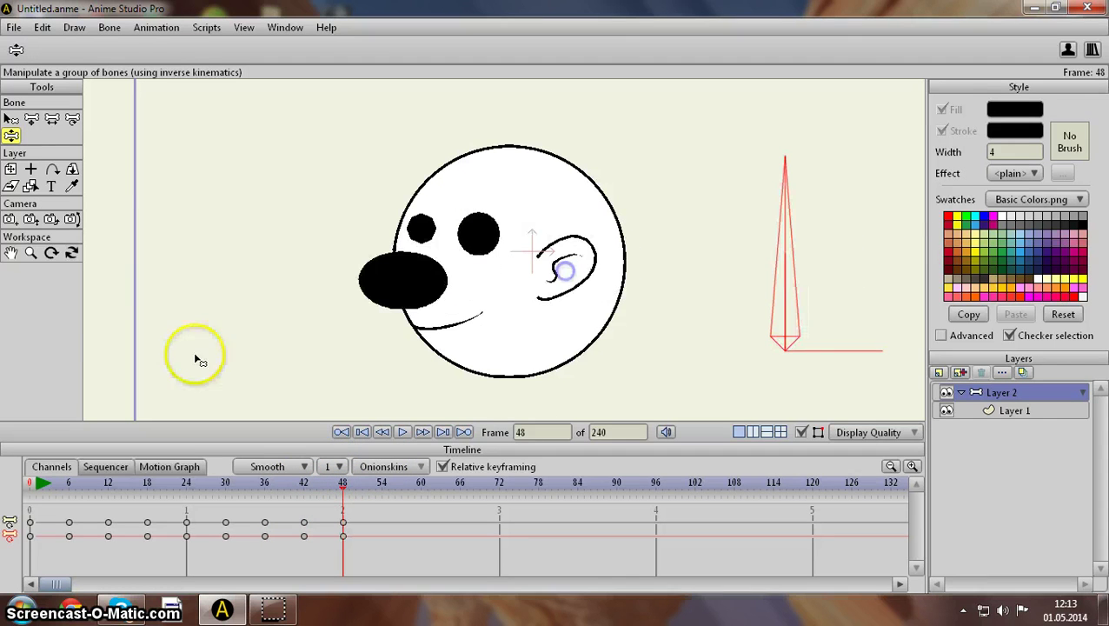
{"action": "left_click", "coordinate": [32, 488]}
{"action": "left_click", "coordinate": [402, 432]}
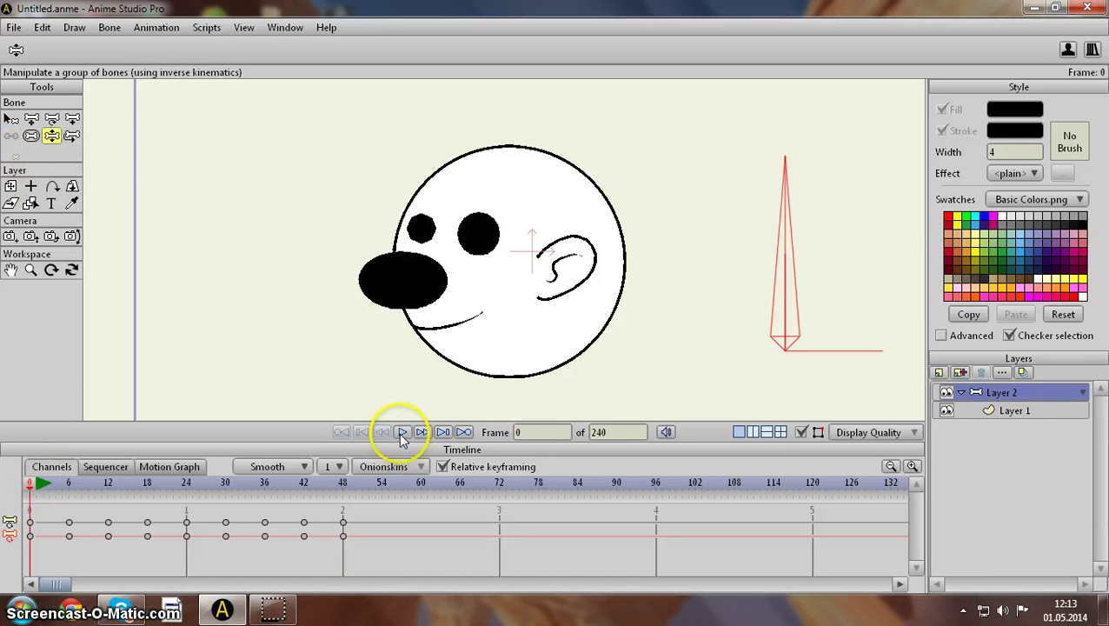